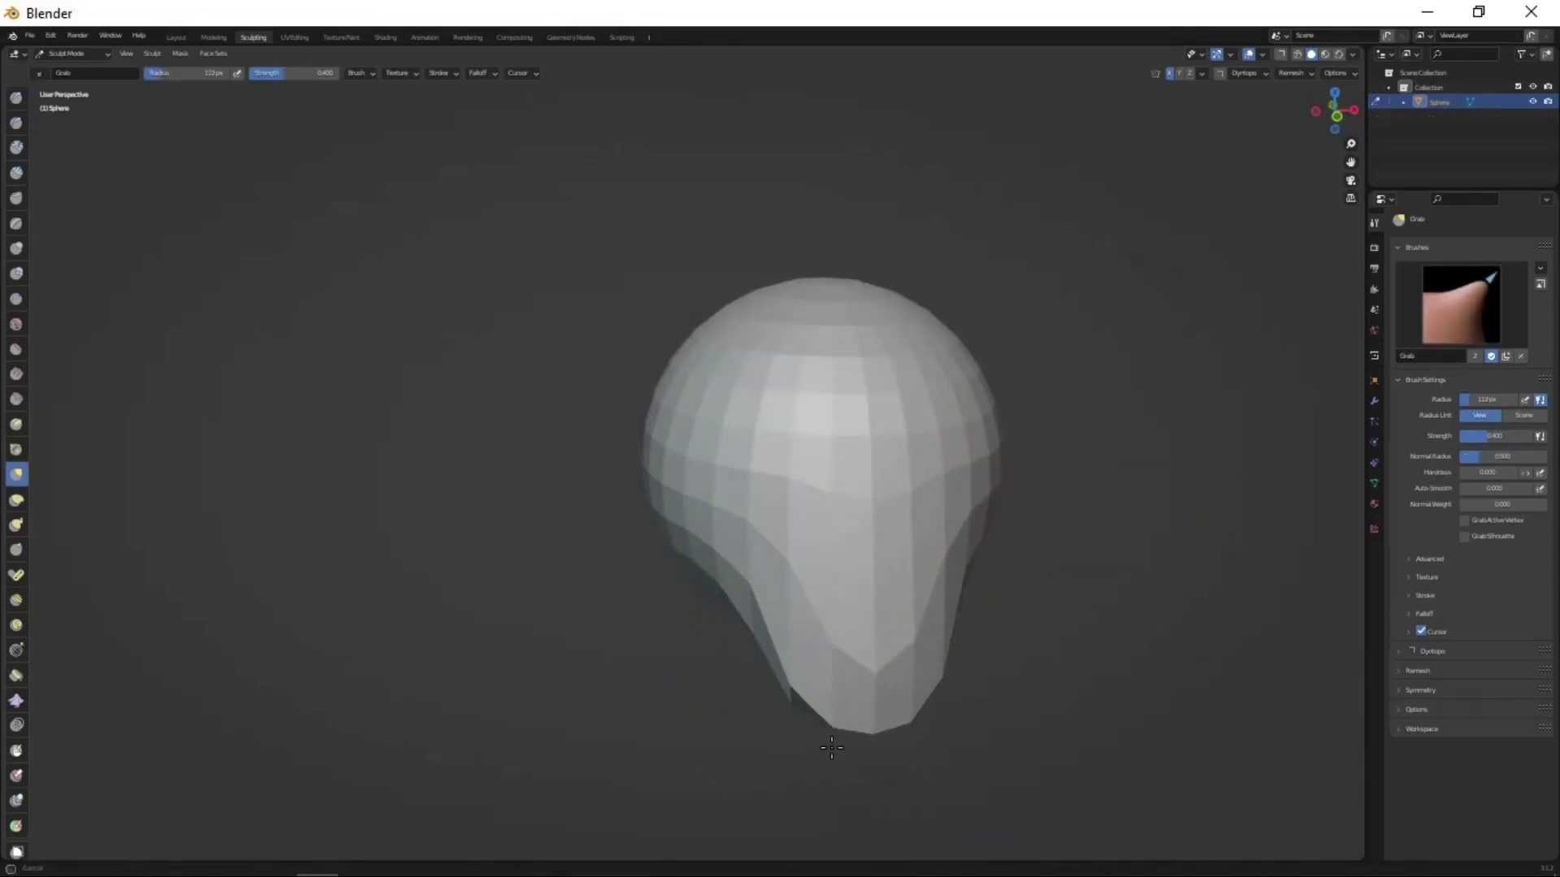
# - Orbit the finished head preview to show its side profile
pyautogui.moveTo(832, 747)
pyautogui.mouseDown(button='middle')
pyautogui.moveTo(982, 712)
pyautogui.moveTo(978, 689)
pyautogui.moveTo(1089, 650)
pyautogui.moveTo(947, 609)
pyautogui.moveTo(835, 730)
pyautogui.mouseUp(button='middle')
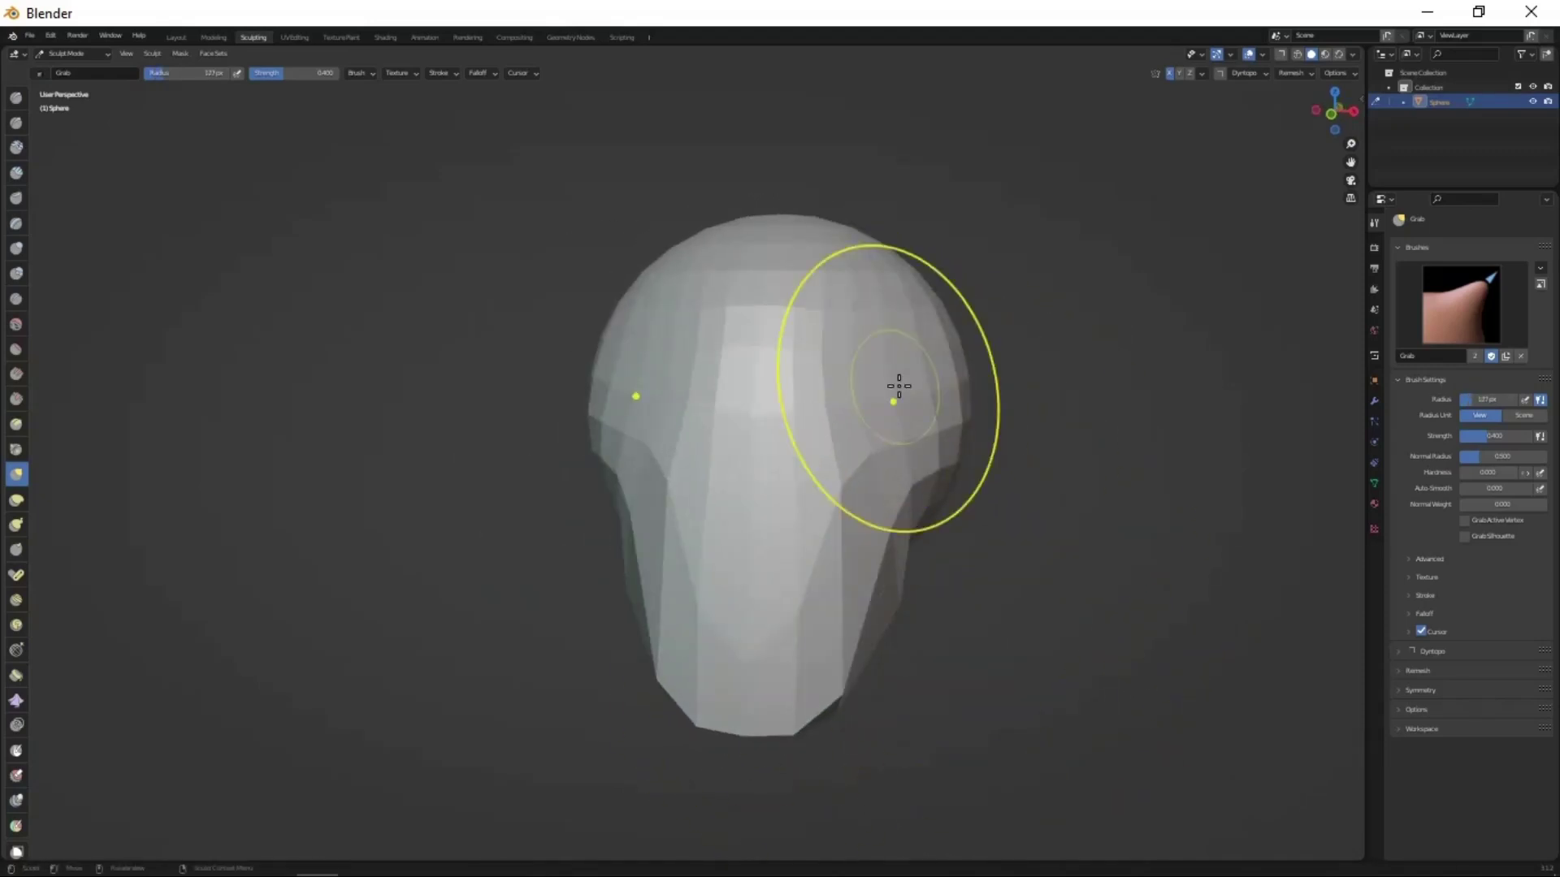
# - Grab-pull the jaw and neck, checking the head from below and the sides
pyautogui.moveTo(925, 506); pyautogui.dragTo(970, 574, button='middle')
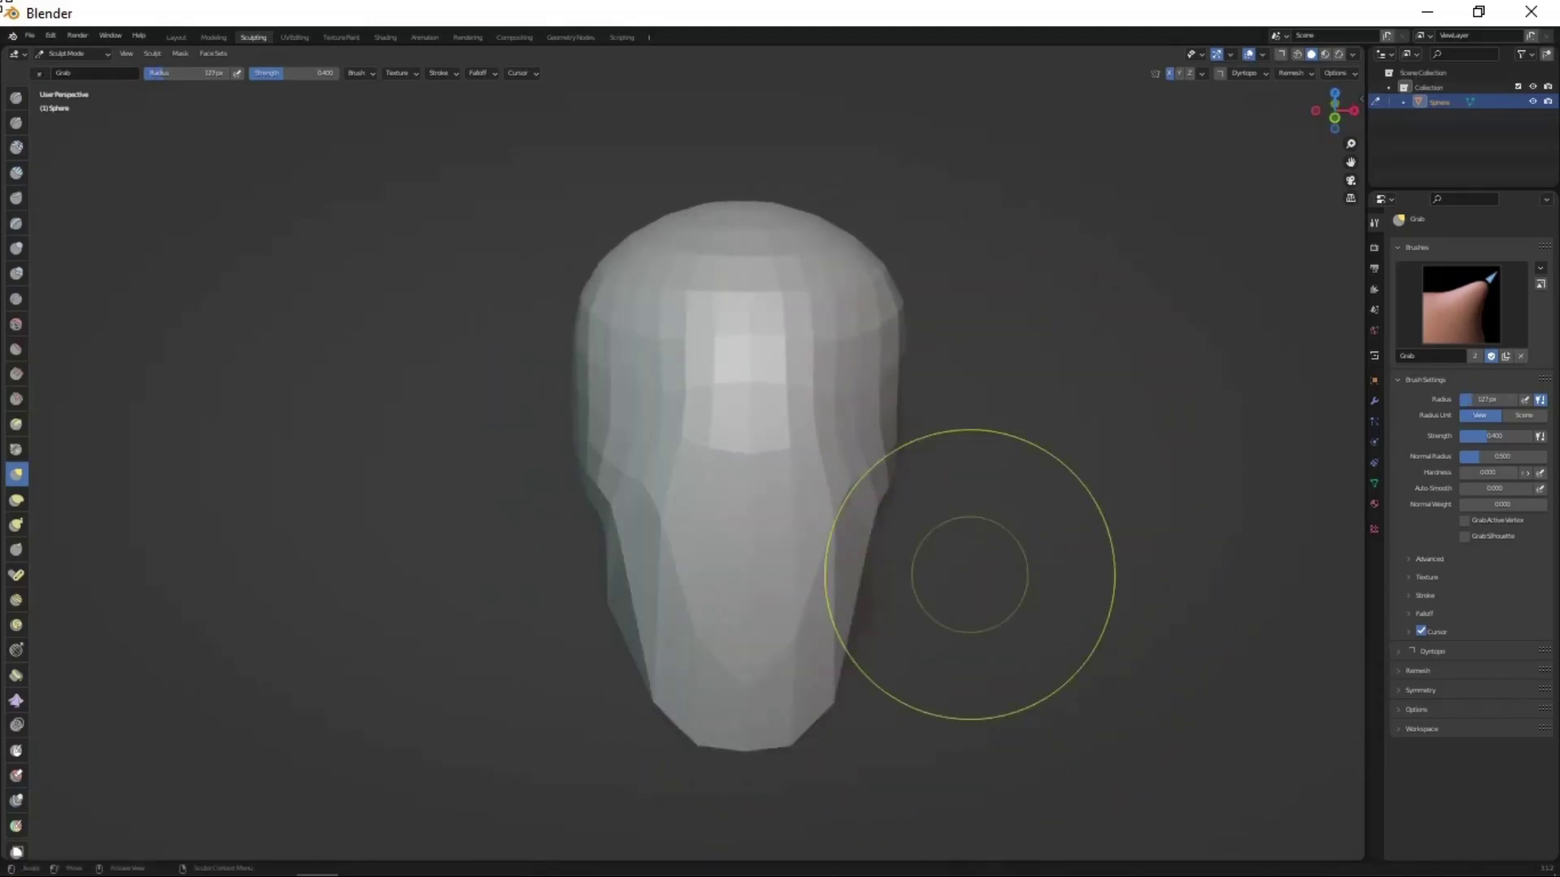
pyautogui.moveTo(886, 610)
pyautogui.mouseDown(button='middle')
pyautogui.moveTo(859, 523)
pyautogui.moveTo(996, 630)
pyautogui.moveTo(816, 509)
pyautogui.moveTo(863, 688)
pyautogui.mouseUp(button='middle')
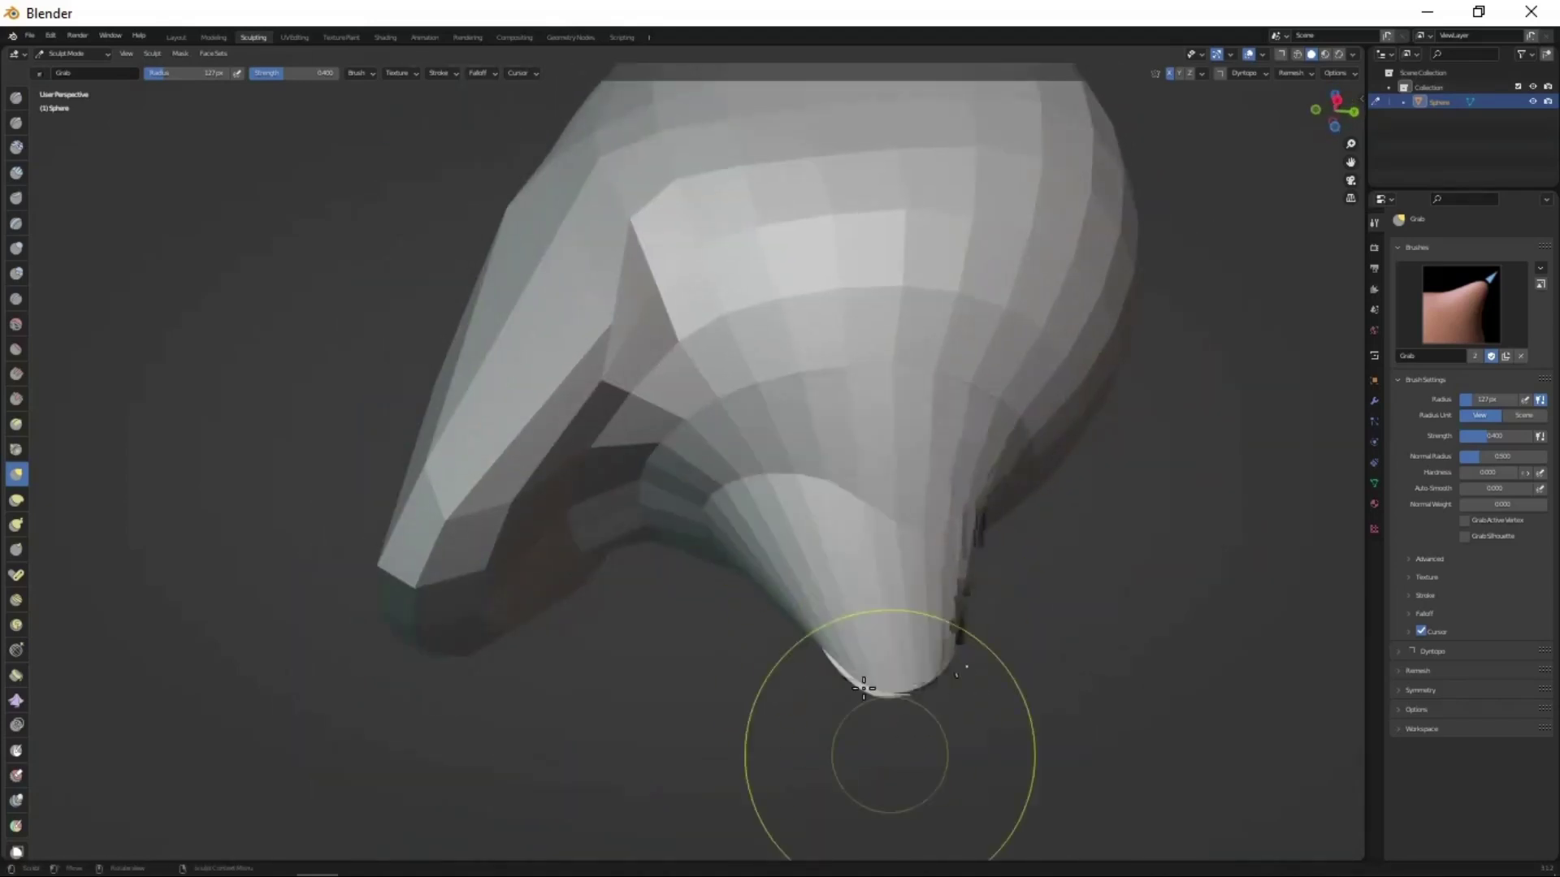
pyautogui.moveTo(753, 727); pyautogui.dragTo(740, 684, button='middle')
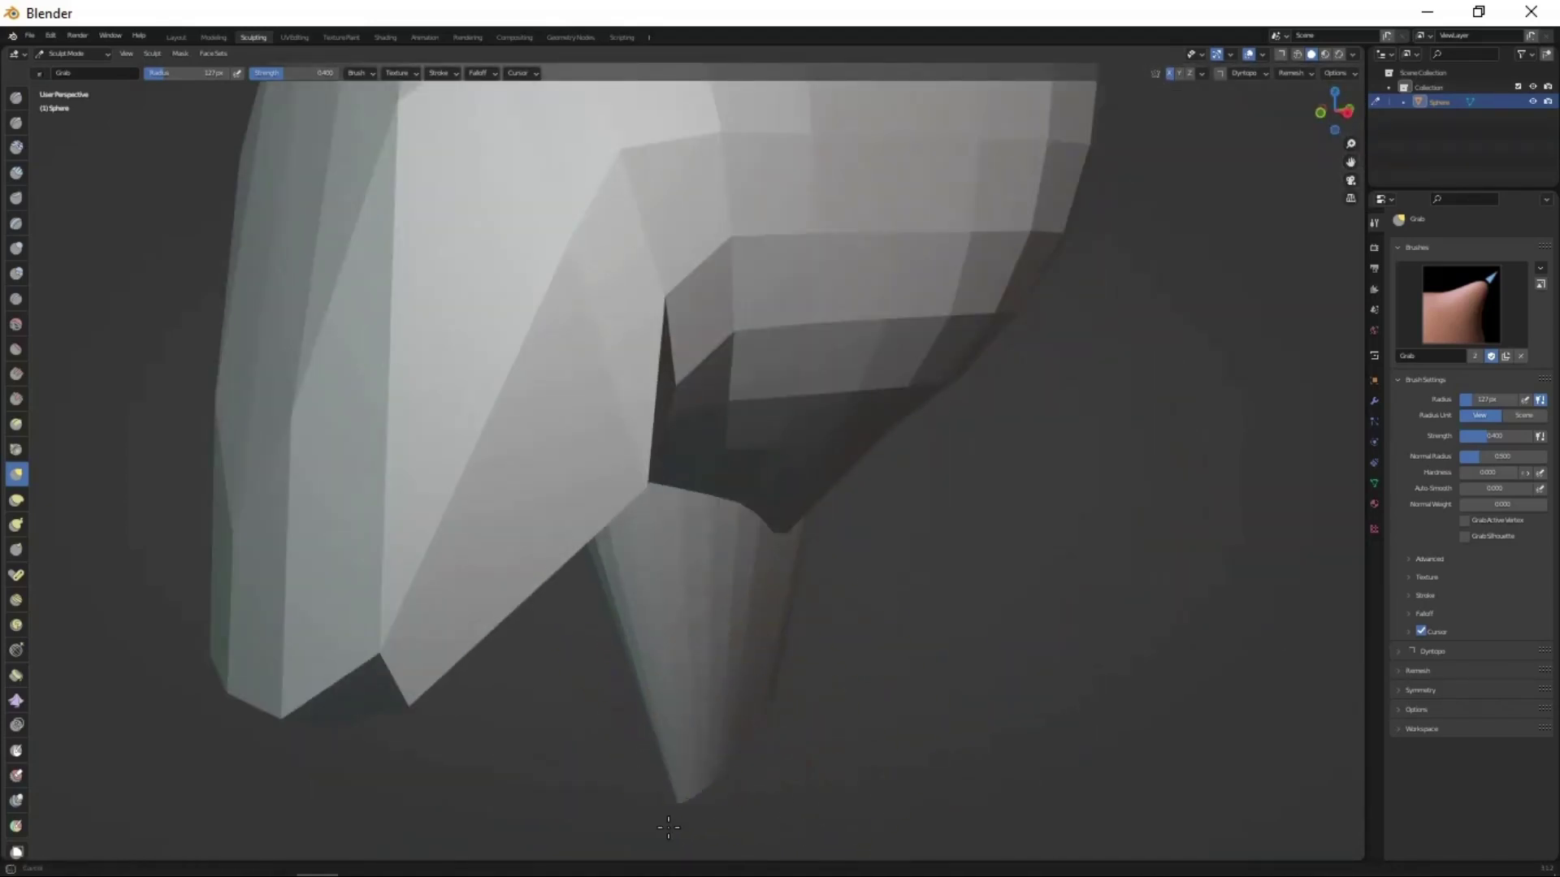
pyautogui.moveTo(668, 827); pyautogui.dragTo(860, 504, button='middle')
pyautogui.scroll(-3, 700, 756)
pyautogui.moveTo(700, 756)
pyautogui.mouseDown(button='middle')
pyautogui.moveTo(766, 748)
pyautogui.moveTo(739, 798)
pyautogui.moveTo(853, 696)
pyautogui.moveTo(800, 662)
pyautogui.mouseUp(button='middle')
pyautogui.scroll(3, 766, 748)
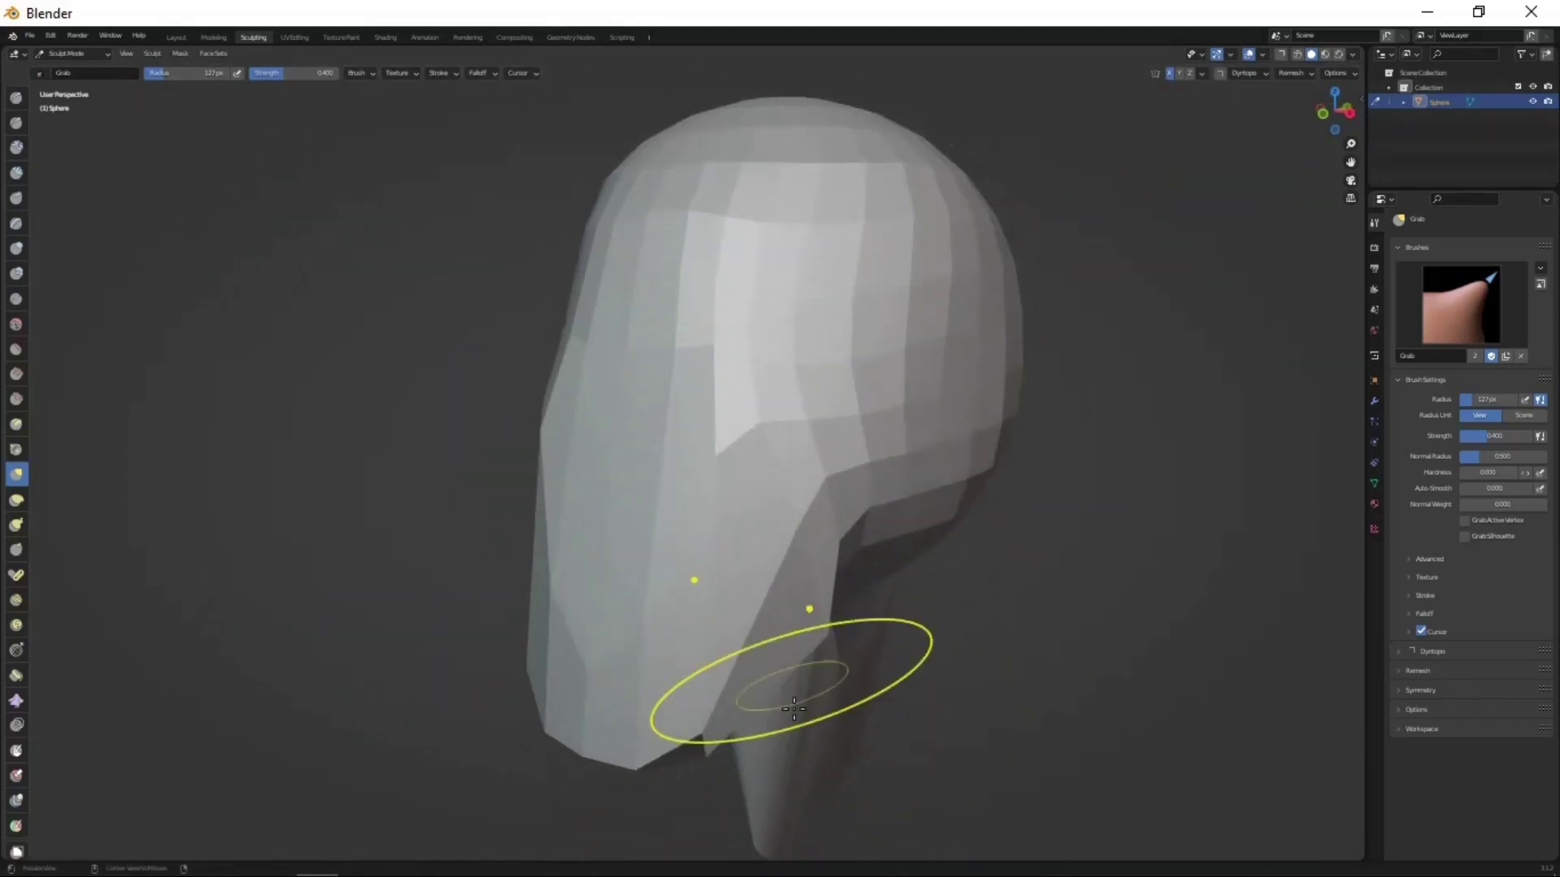
pyautogui.scroll(3, 800, 662)
pyautogui.moveTo(794, 759)
pyautogui.mouseDown(button='middle')
pyautogui.moveTo(794, 659)
pyautogui.moveTo(996, 619)
pyautogui.moveTo(780, 592)
pyautogui.moveTo(947, 703)
pyautogui.moveTo(673, 494)
pyautogui.mouseUp(button='middle')
pyautogui.scroll(-2, 794, 660)
# - Add mirrored Clay Strips masses above both eye areas for the brows
pyautogui.press('r')
pyautogui.press('Escape')
pyautogui.moveTo(698, 363)
pyautogui.mouseDown(button='middle')
pyautogui.moveTo(474, 390)
pyautogui.moveTo(796, 400)
pyautogui.moveTo(346, 456)
pyautogui.moveTo(807, 477)
pyautogui.moveTo(856, 279)
pyautogui.moveTo(824, 530)
pyautogui.moveTo(813, 512)
pyautogui.moveTo(822, 498)
pyautogui.moveTo(912, 655)
pyautogui.moveTo(816, 593)
pyautogui.moveTo(818, 683)
pyautogui.moveTo(679, 619)
pyautogui.moveTo(748, 661)
pyautogui.moveTo(683, 681)
pyautogui.moveTo(758, 683)
pyautogui.moveTo(731, 620)
pyautogui.moveTo(794, 651)
pyautogui.moveTo(679, 658)
pyautogui.moveTo(707, 699)
pyautogui.moveTo(822, 617)
pyautogui.moveTo(884, 644)
pyautogui.moveTo(975, 561)
pyautogui.mouseUp(button='middle')
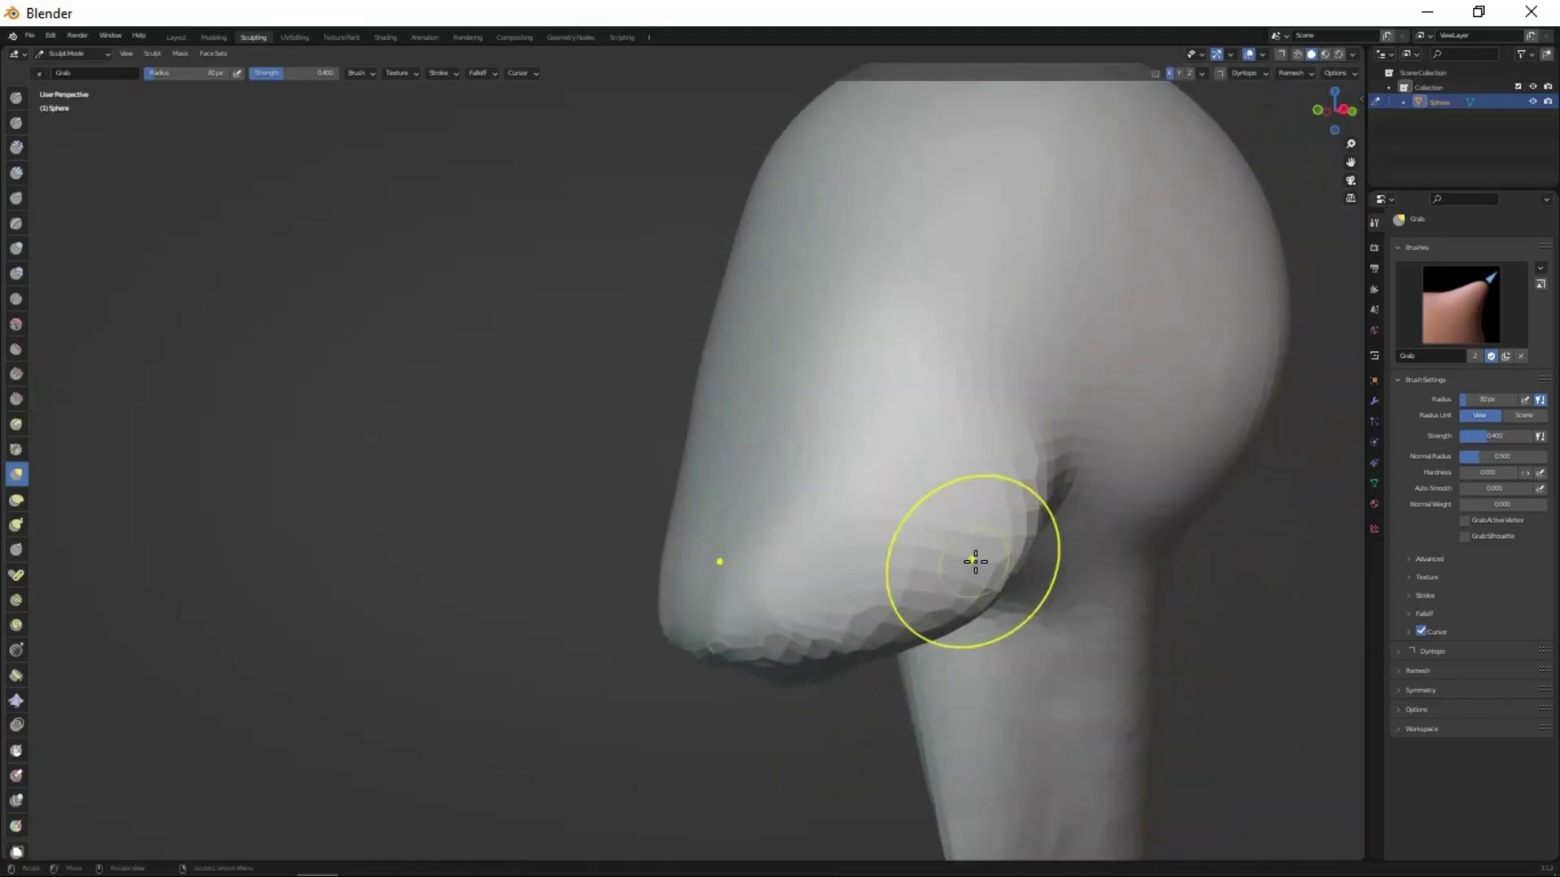
pyautogui.moveTo(930, 639)
pyautogui.mouseDown(button='middle')
pyautogui.moveTo(836, 662)
pyautogui.moveTo(871, 760)
pyautogui.moveTo(795, 644)
pyautogui.moveTo(763, 485)
pyautogui.moveTo(772, 505)
pyautogui.moveTo(748, 495)
pyautogui.moveTo(766, 515)
pyautogui.mouseUp(button='middle')
pyautogui.press('c')
pyautogui.click(764, 485)
# - Build clay brow ridges from the front view, then Grab-reshape the chin
pyautogui.press('c')
pyautogui.press('KP_1')
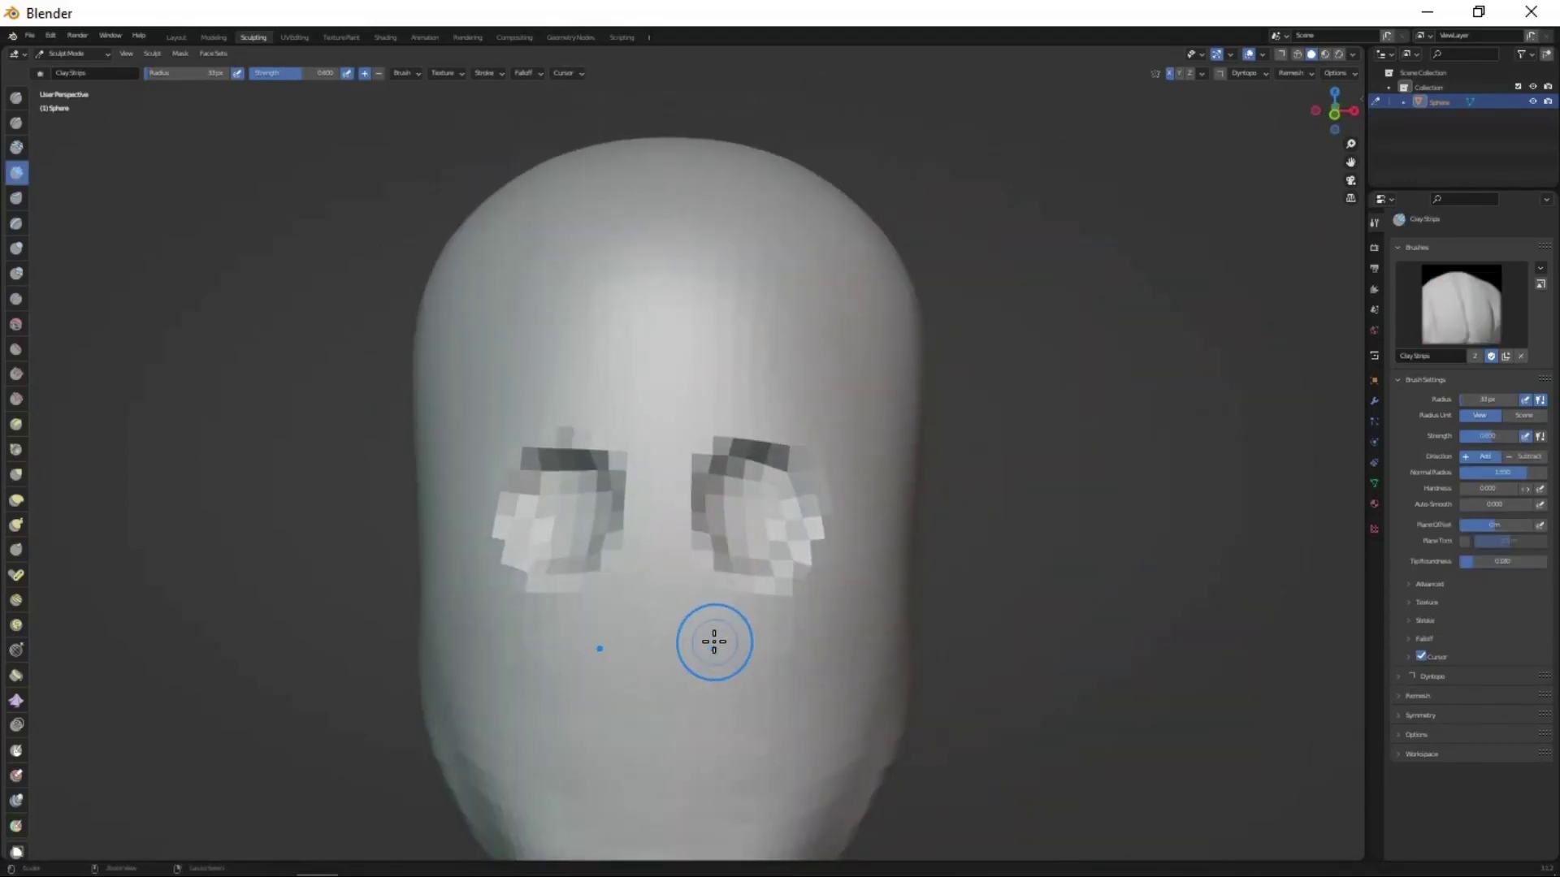
pyautogui.scroll(2, 812, 529)
pyautogui.press('g')
pyautogui.moveTo(813, 530)
pyautogui.mouseDown(button='middle')
pyautogui.moveTo(783, 592)
pyautogui.moveTo(732, 575)
pyautogui.moveTo(692, 400)
pyautogui.moveTo(707, 515)
pyautogui.moveTo(860, 460)
pyautogui.moveTo(902, 696)
pyautogui.moveTo(960, 818)
pyautogui.moveTo(1034, 780)
pyautogui.moveTo(1006, 794)
pyautogui.moveTo(1034, 773)
pyautogui.moveTo(1053, 634)
pyautogui.moveTo(936, 588)
pyautogui.moveTo(1058, 703)
pyautogui.moveTo(786, 687)
pyautogui.mouseUp(button='middle')
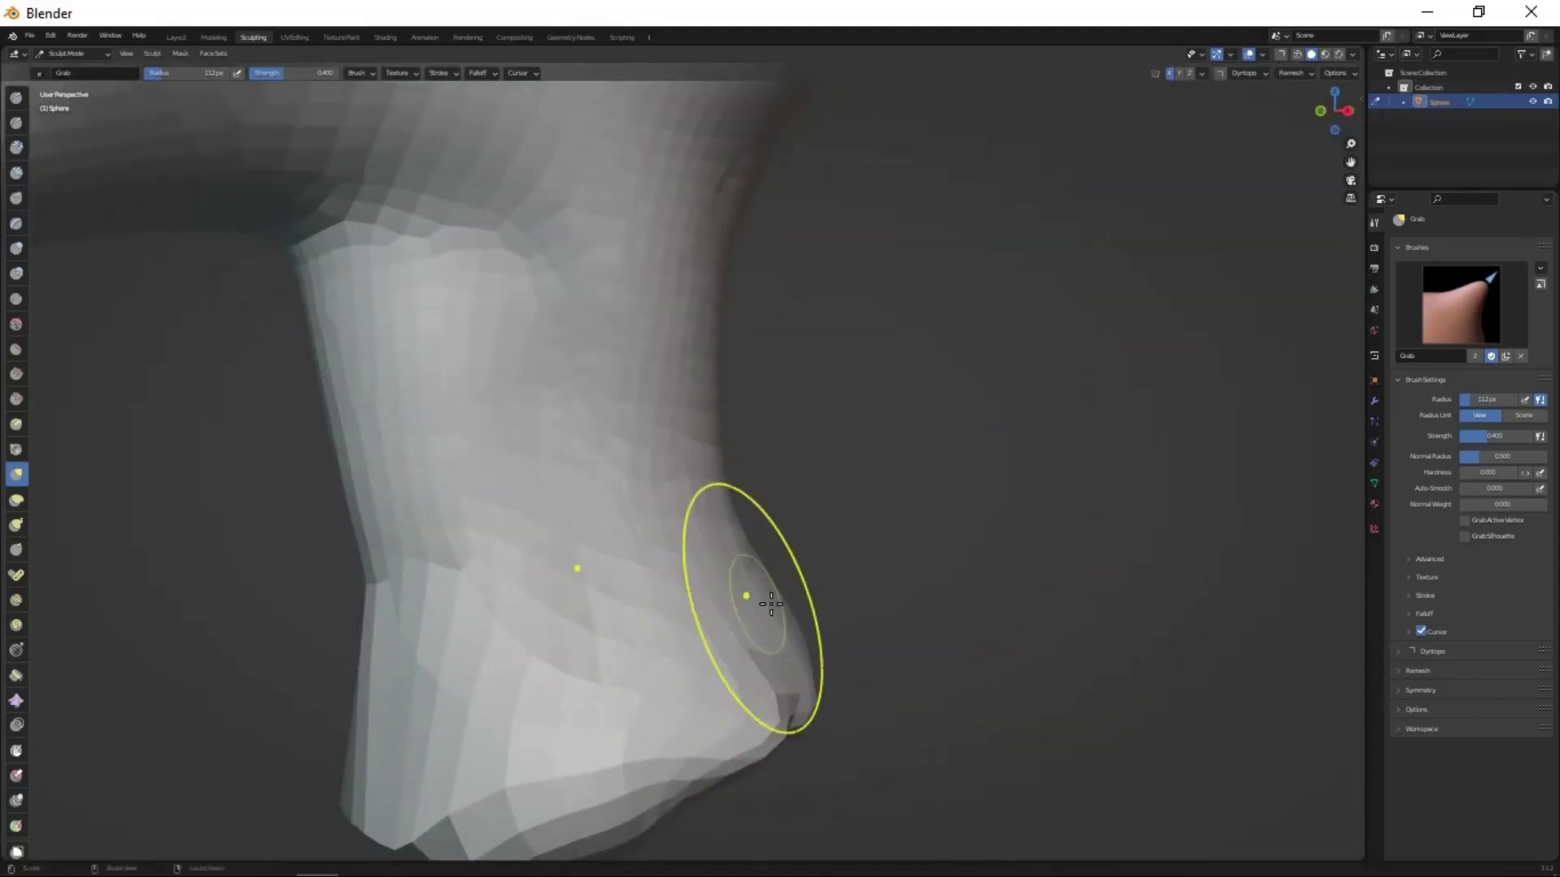
pyautogui.moveTo(771, 603)
pyautogui.mouseDown(button='middle')
pyautogui.moveTo(840, 714)
pyautogui.moveTo(763, 690)
pyautogui.mouseUp(button='middle')
pyautogui.scroll(4, 768, 650)
# - Add Clay Strips eye sockets and a horizontal cheek band across the face
pyautogui.press('c')
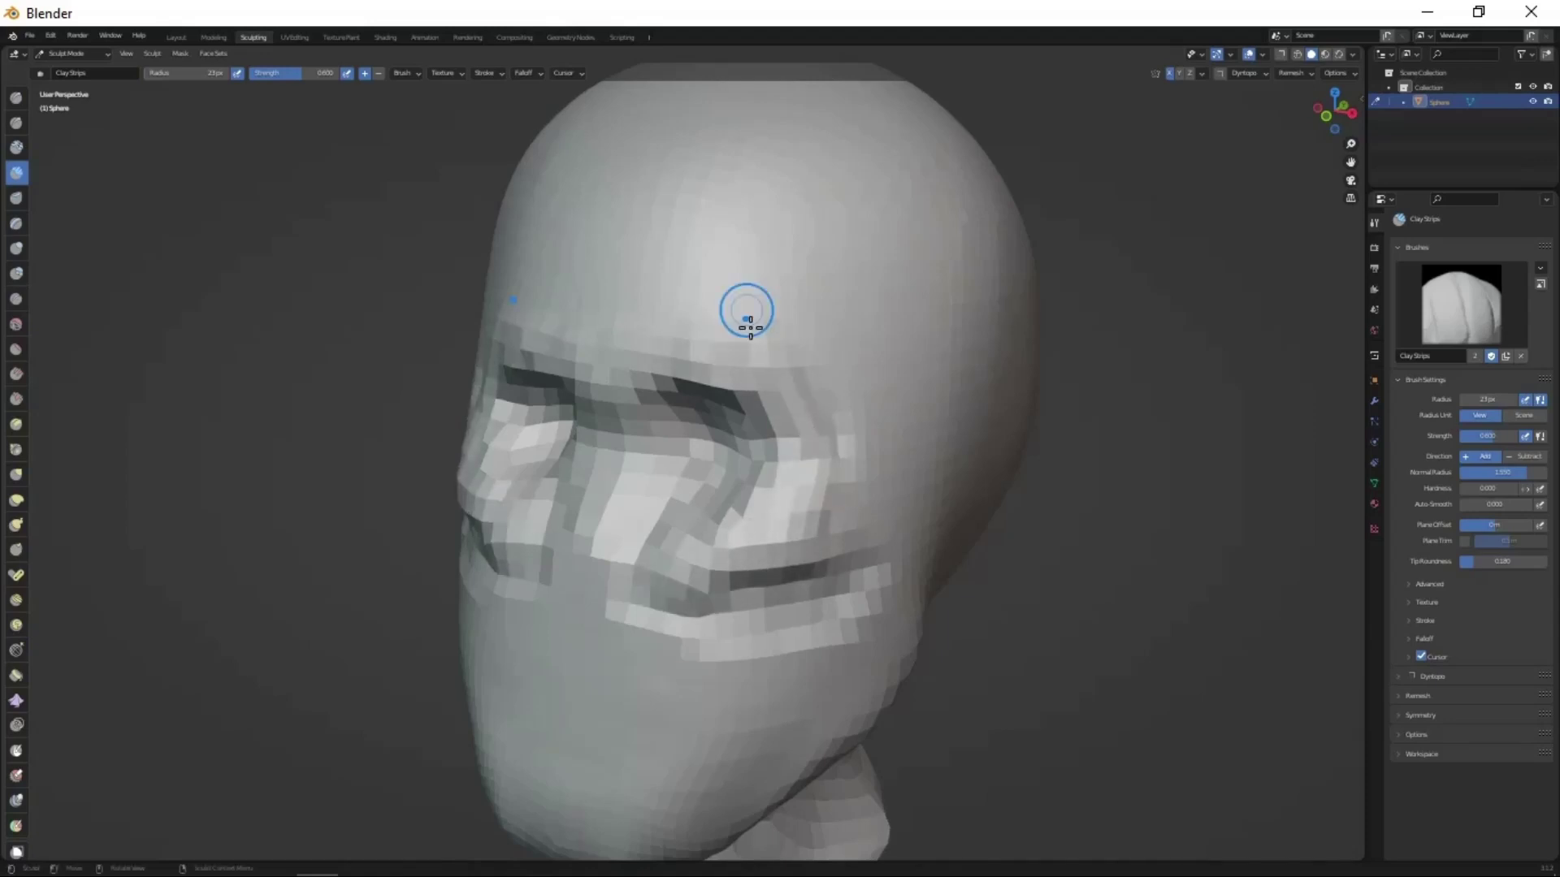
pyautogui.moveTo(658, 347)
pyautogui.mouseDown(button='middle')
pyautogui.moveTo(742, 592)
pyautogui.moveTo(790, 637)
pyautogui.moveTo(738, 544)
pyautogui.mouseUp(button='middle')
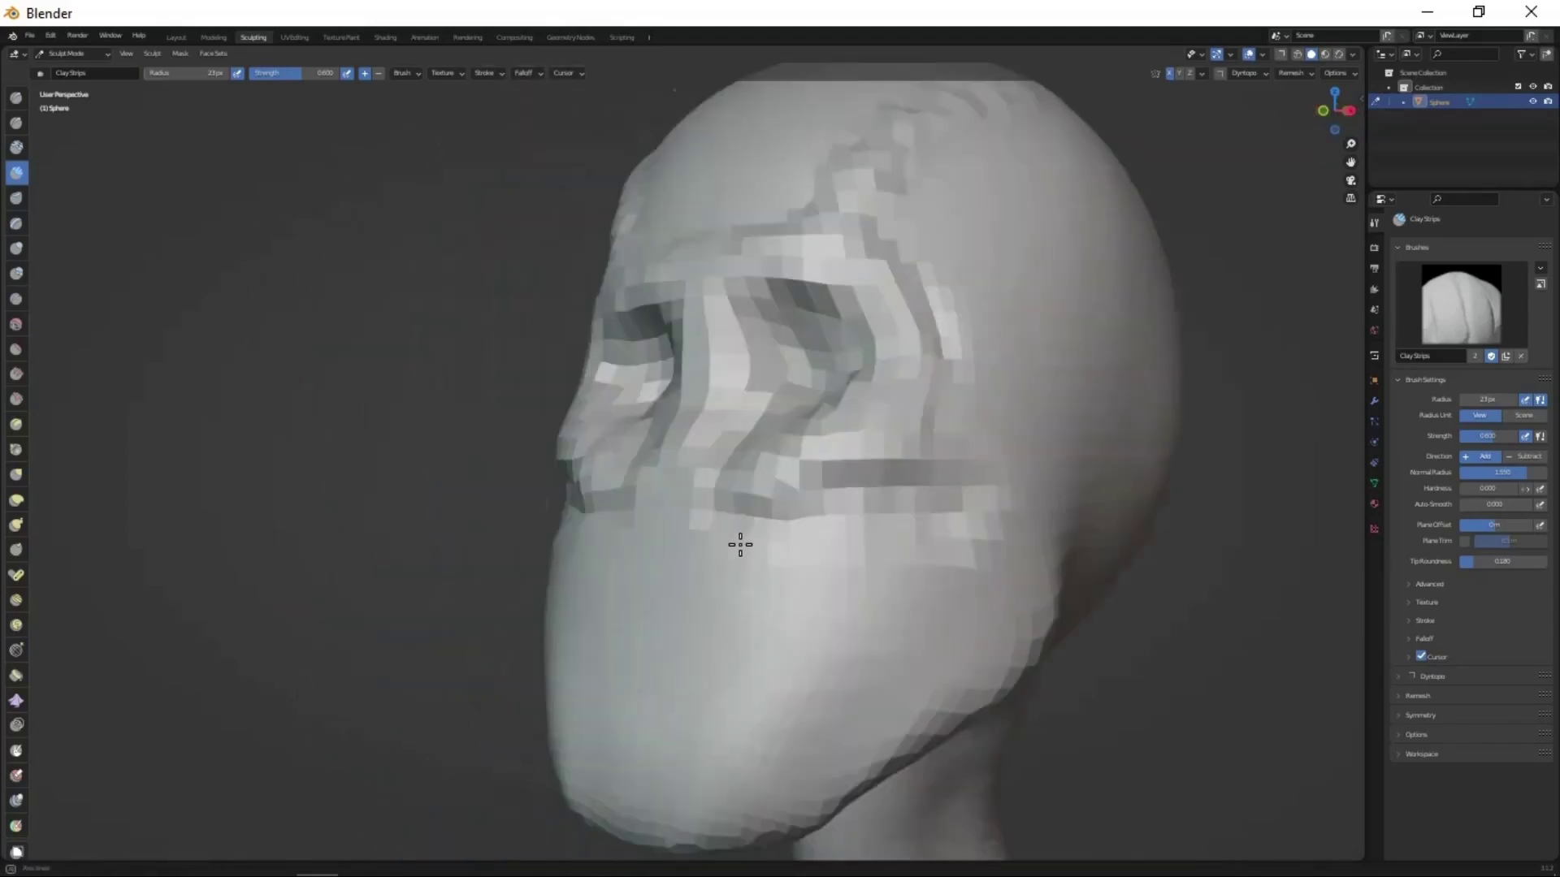
pyautogui.scroll(3, 751, 580)
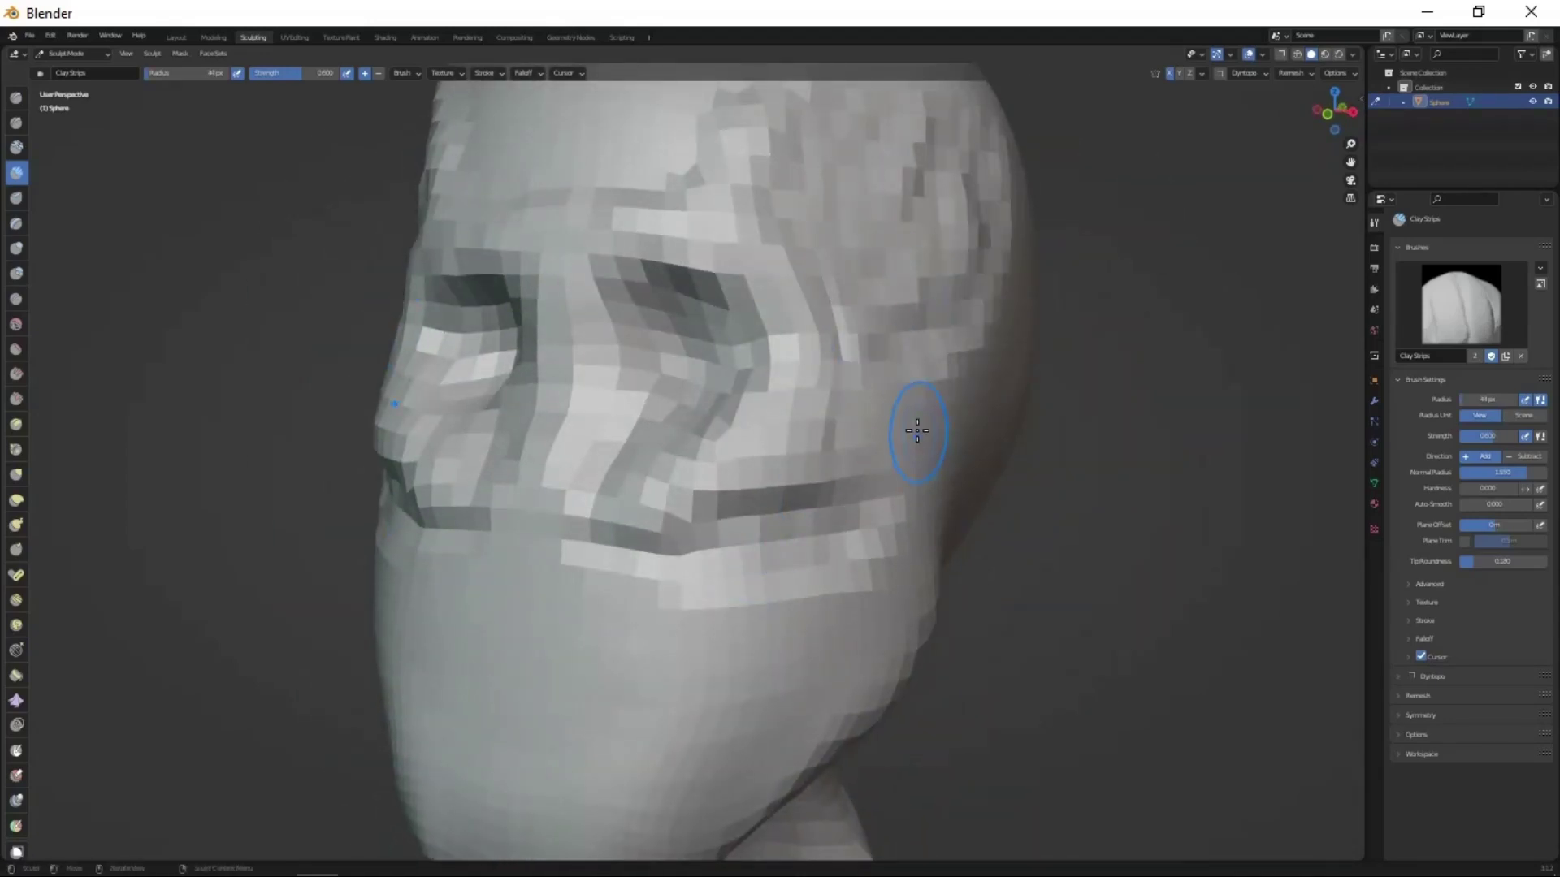
pyautogui.moveTo(917, 431); pyautogui.dragTo(759, 540, button='middle')
pyautogui.moveTo(785, 477)
pyautogui.mouseDown(button='middle')
pyautogui.moveTo(783, 515)
pyautogui.moveTo(783, 432)
pyautogui.moveTo(839, 463)
pyautogui.moveTo(771, 615)
pyautogui.mouseUp(button='middle')
# - Grab-pull a nose out from the face and check it from three-quarter view
pyautogui.press('g')
pyautogui.moveTo(771, 615); pyautogui.dragTo(870, 522)
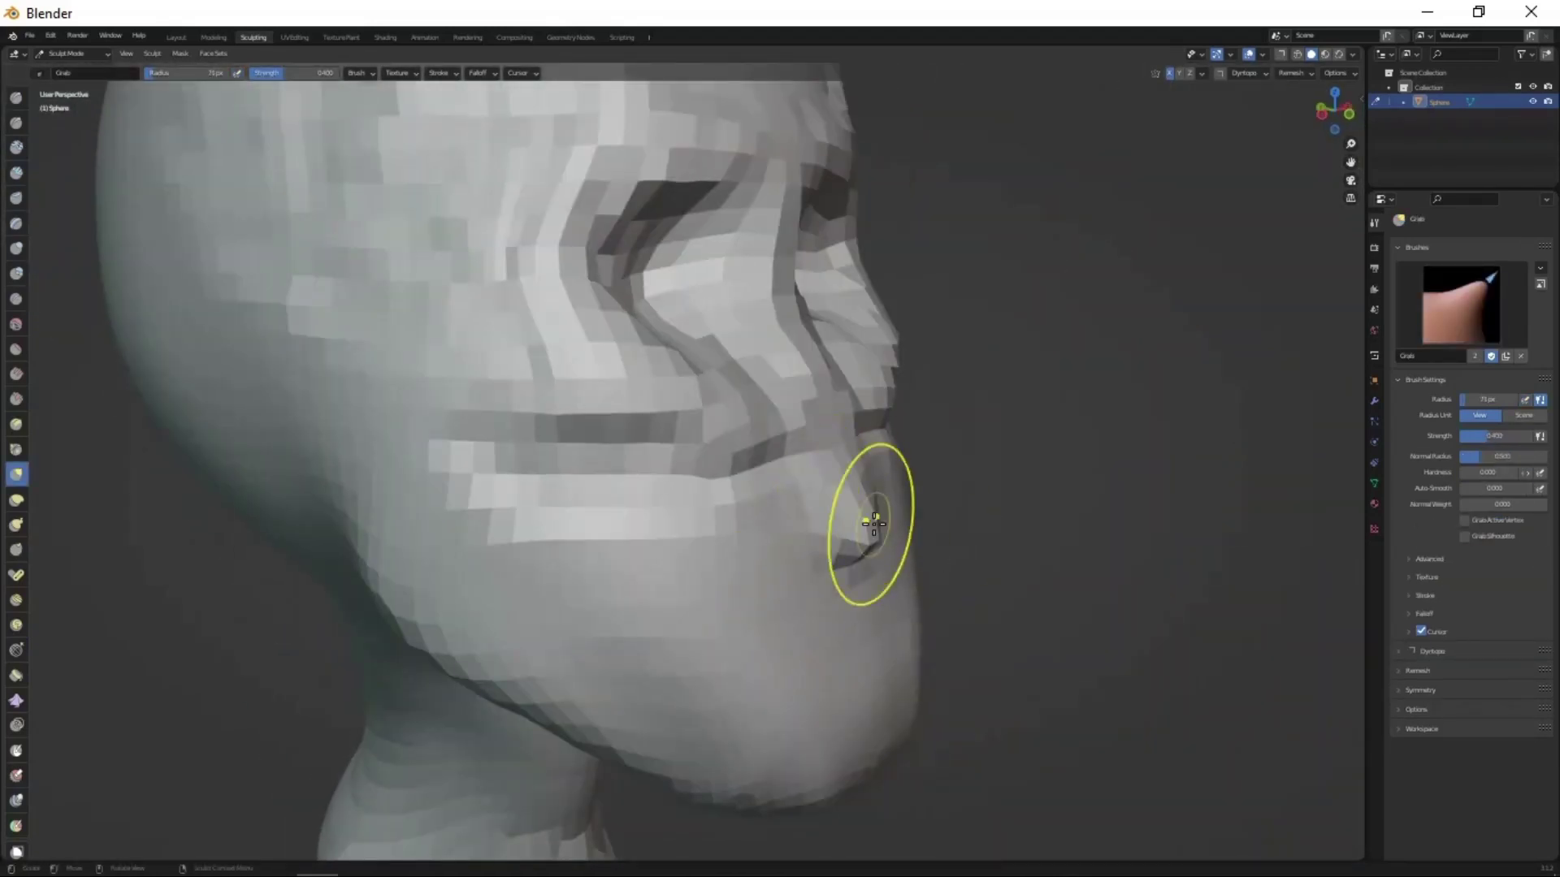
pyautogui.moveTo(870, 522)
pyautogui.mouseDown(button='middle')
pyautogui.moveTo(812, 561)
pyautogui.moveTo(801, 540)
pyautogui.moveTo(881, 394)
pyautogui.moveTo(978, 390)
pyautogui.moveTo(983, 532)
pyautogui.mouseUp(button='middle')
pyautogui.moveTo(899, 435)
pyautogui.mouseDown(button='middle')
pyautogui.moveTo(904, 457)
pyautogui.moveTo(846, 562)
pyautogui.mouseUp(button='middle')
# - Carve the mouth opening with the Draw brush and Grab the lips outward
pyautogui.press('x')
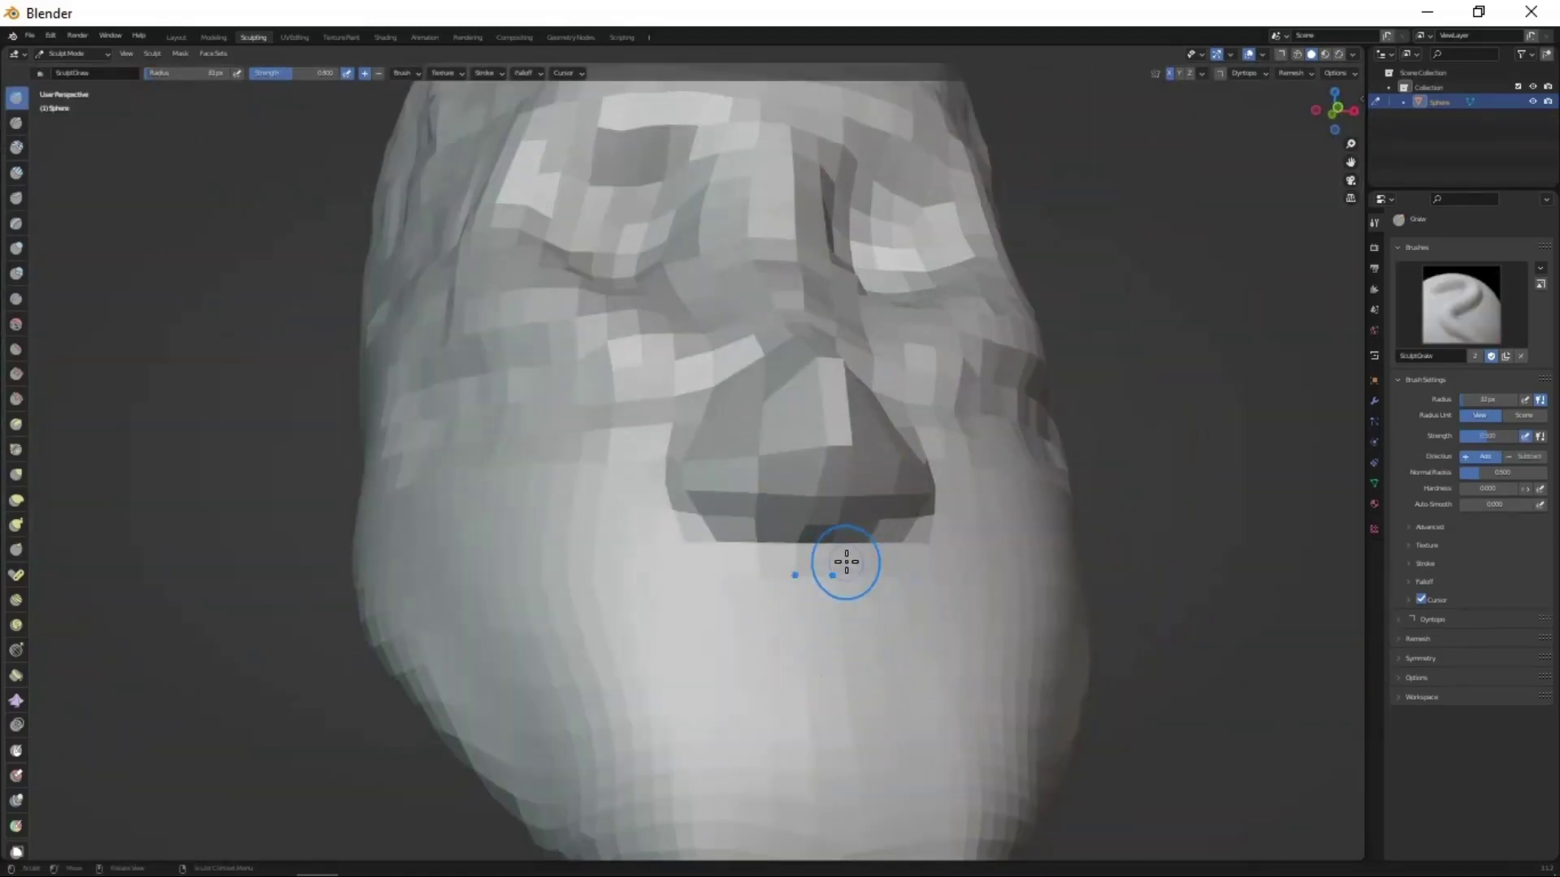
pyautogui.moveTo(666, 522)
pyautogui.mouseDown(button='middle')
pyautogui.moveTo(814, 596)
pyautogui.moveTo(867, 525)
pyautogui.moveTo(890, 545)
pyautogui.moveTo(867, 498)
pyautogui.moveTo(783, 529)
pyautogui.mouseUp(button='middle')
pyautogui.press('g')
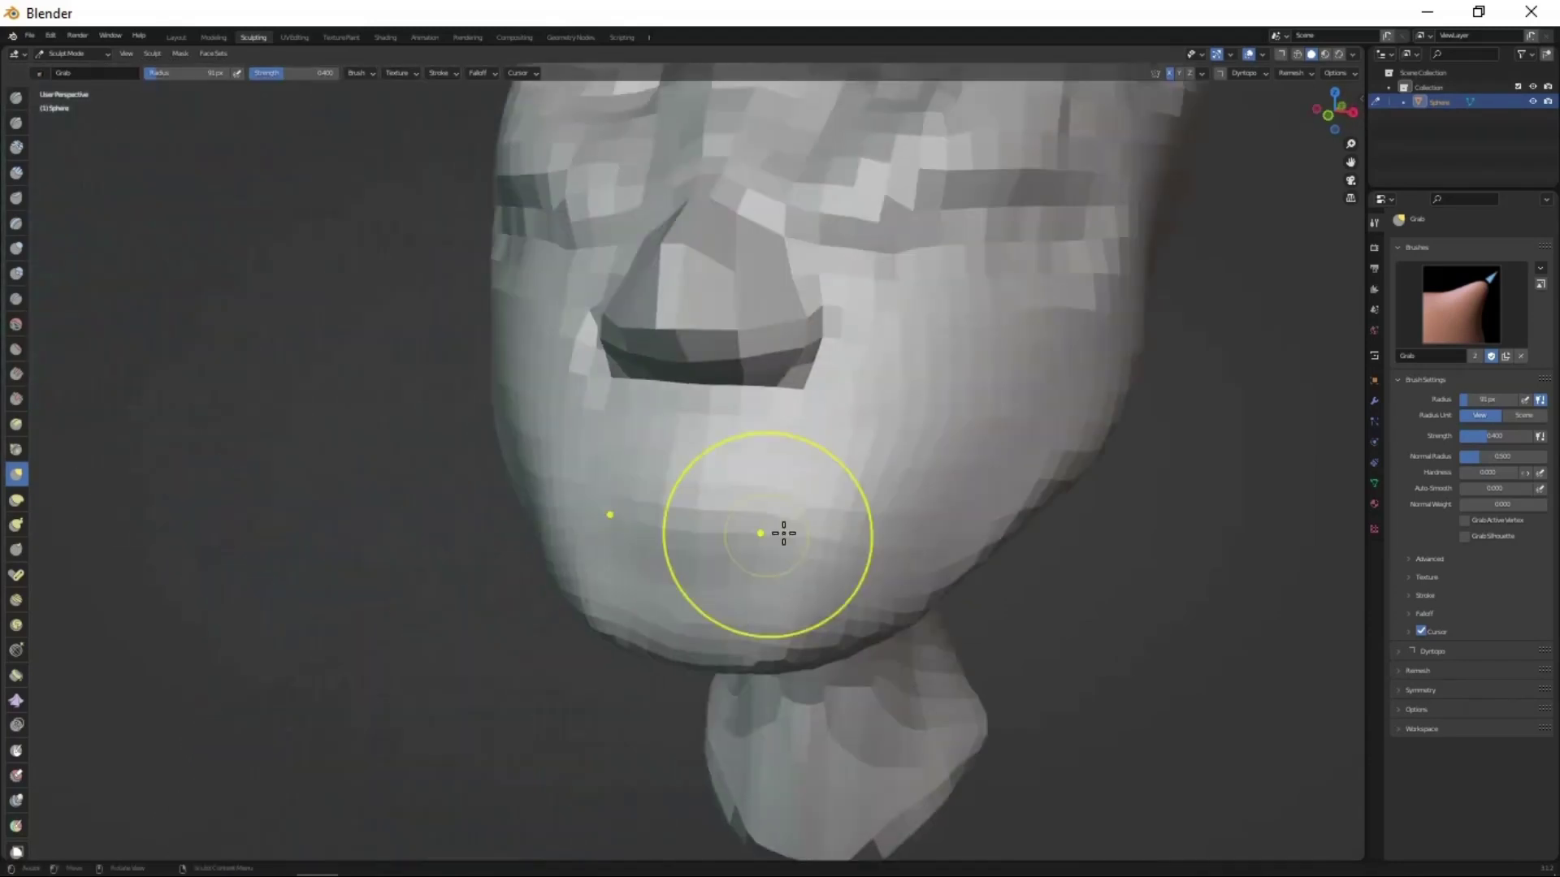
pyautogui.scroll(3, 873, 631)
pyautogui.moveTo(874, 631); pyautogui.dragTo(848, 589, button='middle')
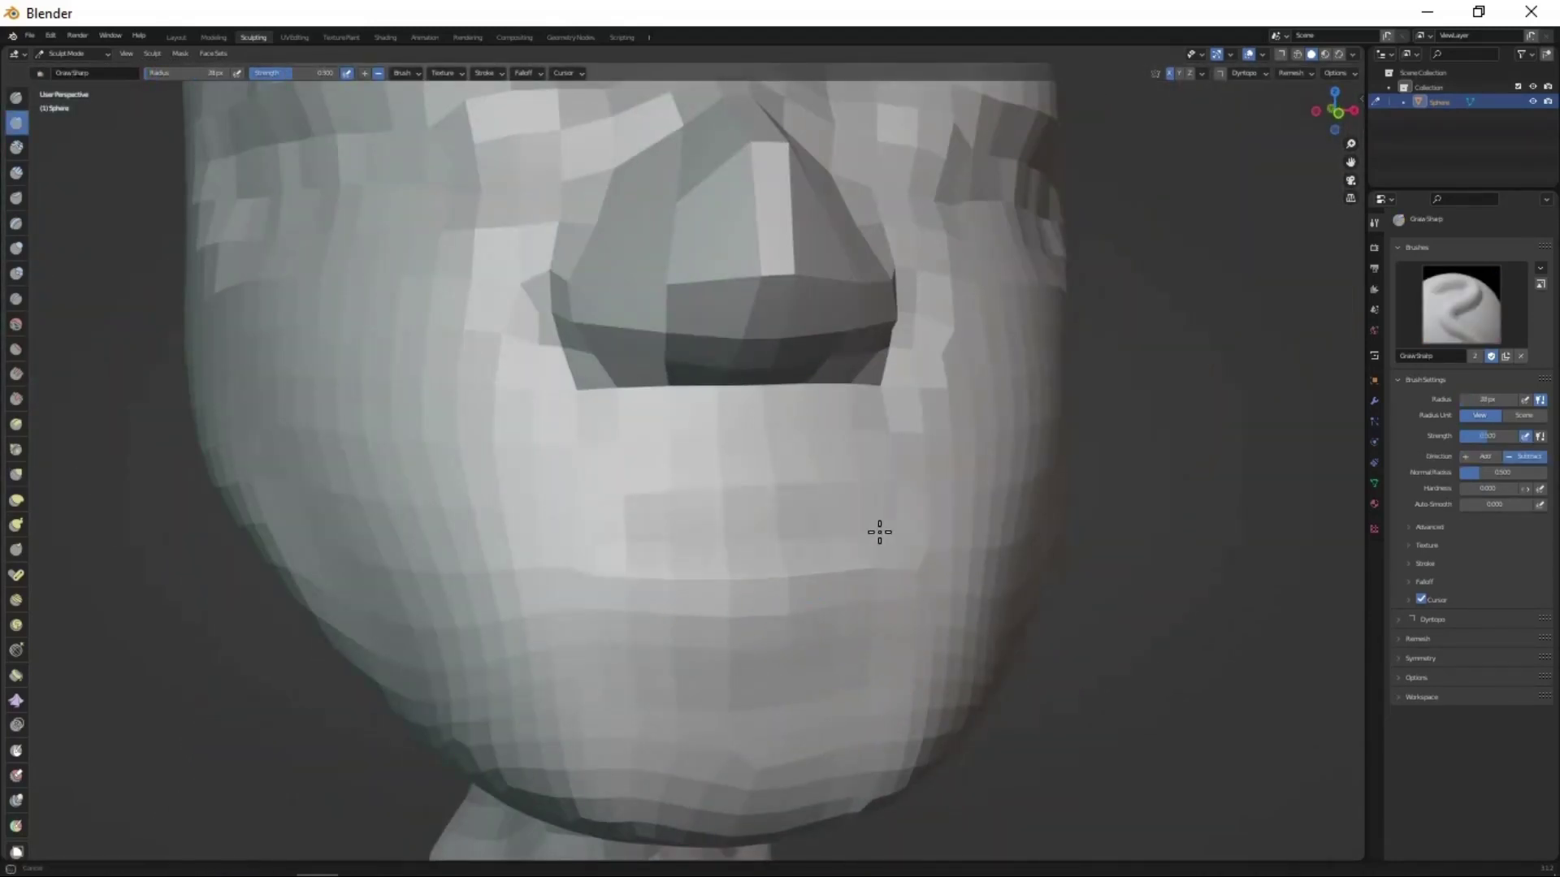
pyautogui.moveTo(862, 561); pyautogui.dragTo(751, 558, button='middle')
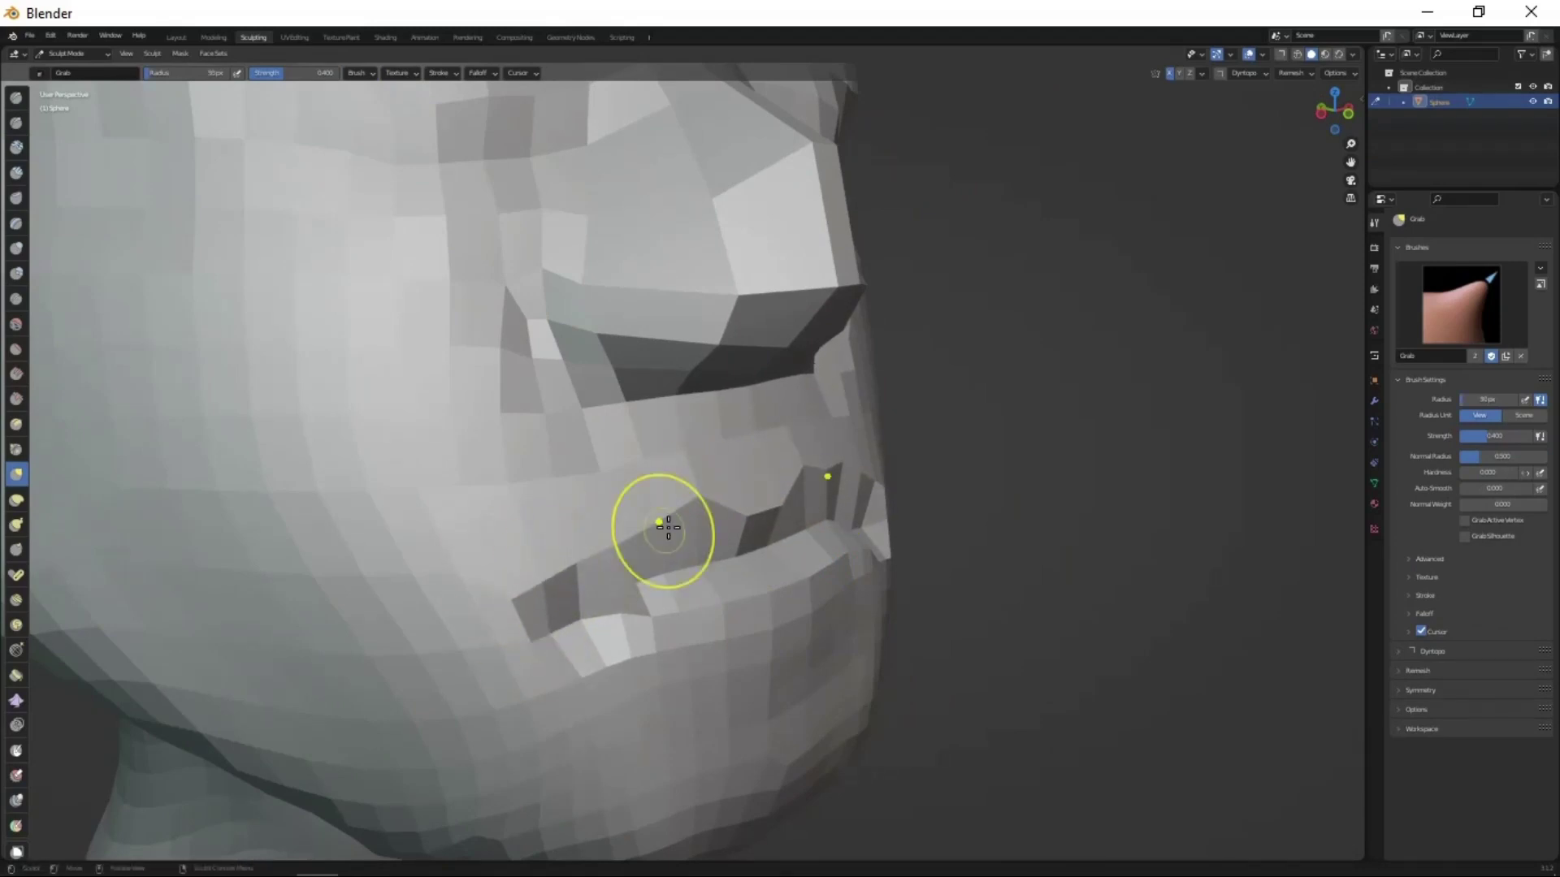
pyautogui.moveTo(649, 645); pyautogui.dragTo(731, 624, button='middle')
pyautogui.scroll(-3, 620, 626)
pyautogui.moveTo(632, 661)
pyautogui.mouseDown(button='middle')
pyautogui.moveTo(598, 435)
pyautogui.moveTo(617, 504)
pyautogui.moveTo(804, 547)
pyautogui.mouseUp(button='middle')
pyautogui.scroll(3, 582, 378)
# - Shape the lips and rounded chin with a 102px Grab brush
pyautogui.press('f')
pyautogui.click(918, 547)
pyautogui.scroll(2, 622, 482)
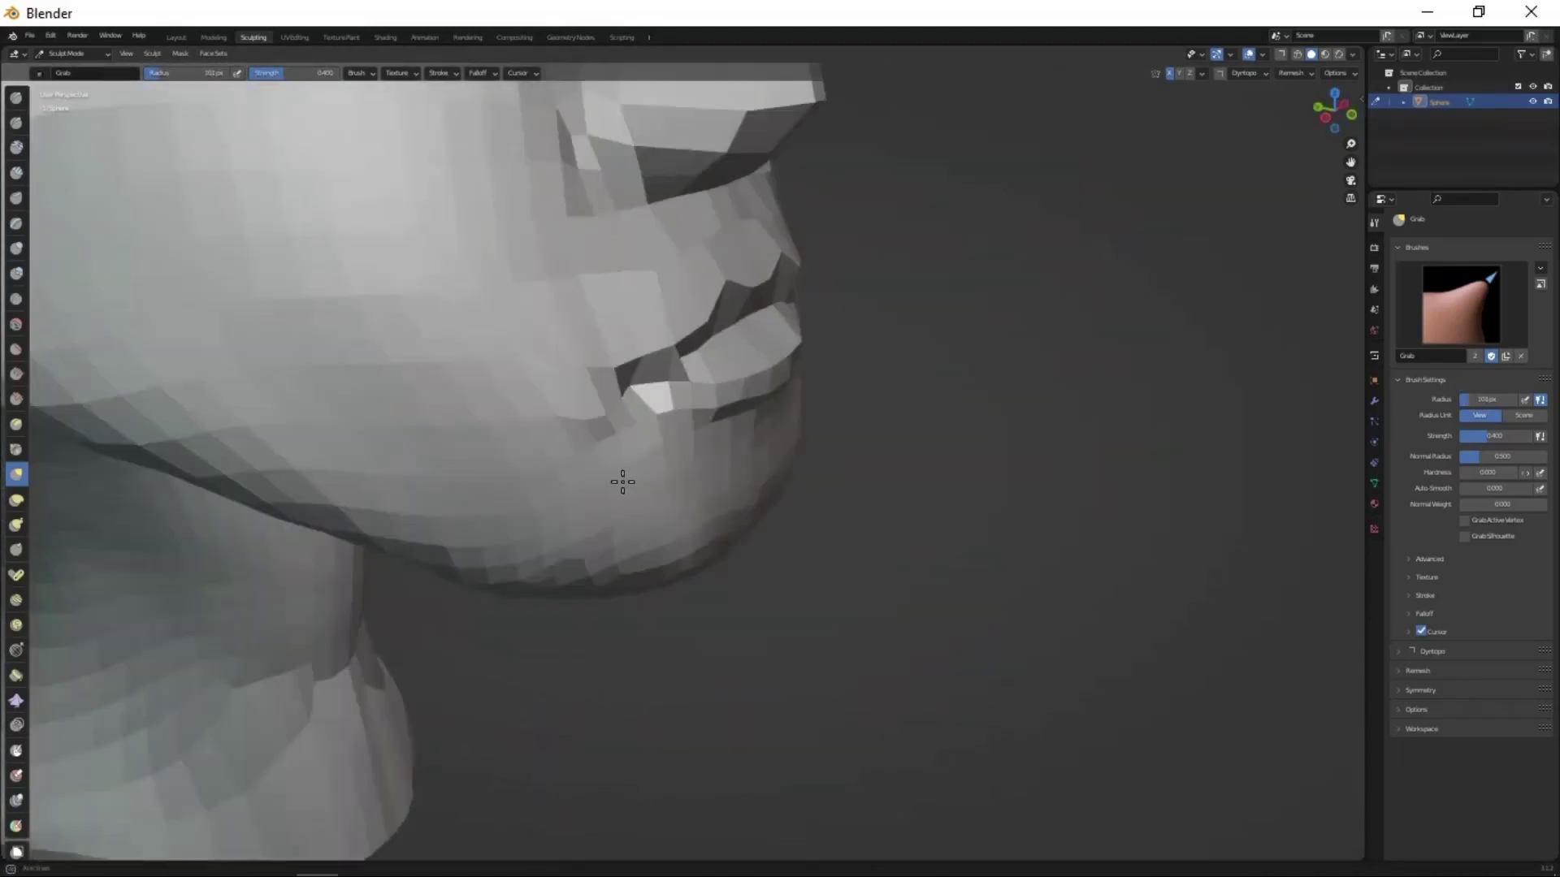
pyautogui.moveTo(622, 482)
pyautogui.mouseDown(button='middle')
pyautogui.moveTo(808, 219)
pyautogui.moveTo(768, 294)
pyautogui.mouseUp(button='middle')
pyautogui.moveTo(740, 378); pyautogui.dragTo(683, 391, button='middle')
pyautogui.scroll(-3, 683, 270)
pyautogui.moveTo(683, 269)
pyautogui.mouseDown(button='middle')
pyautogui.moveTo(772, 578)
pyautogui.moveTo(748, 650)
pyautogui.moveTo(627, 557)
pyautogui.moveTo(893, 485)
pyautogui.mouseUp(button='middle')
pyautogui.scroll(3, 627, 558)
pyautogui.press('x')
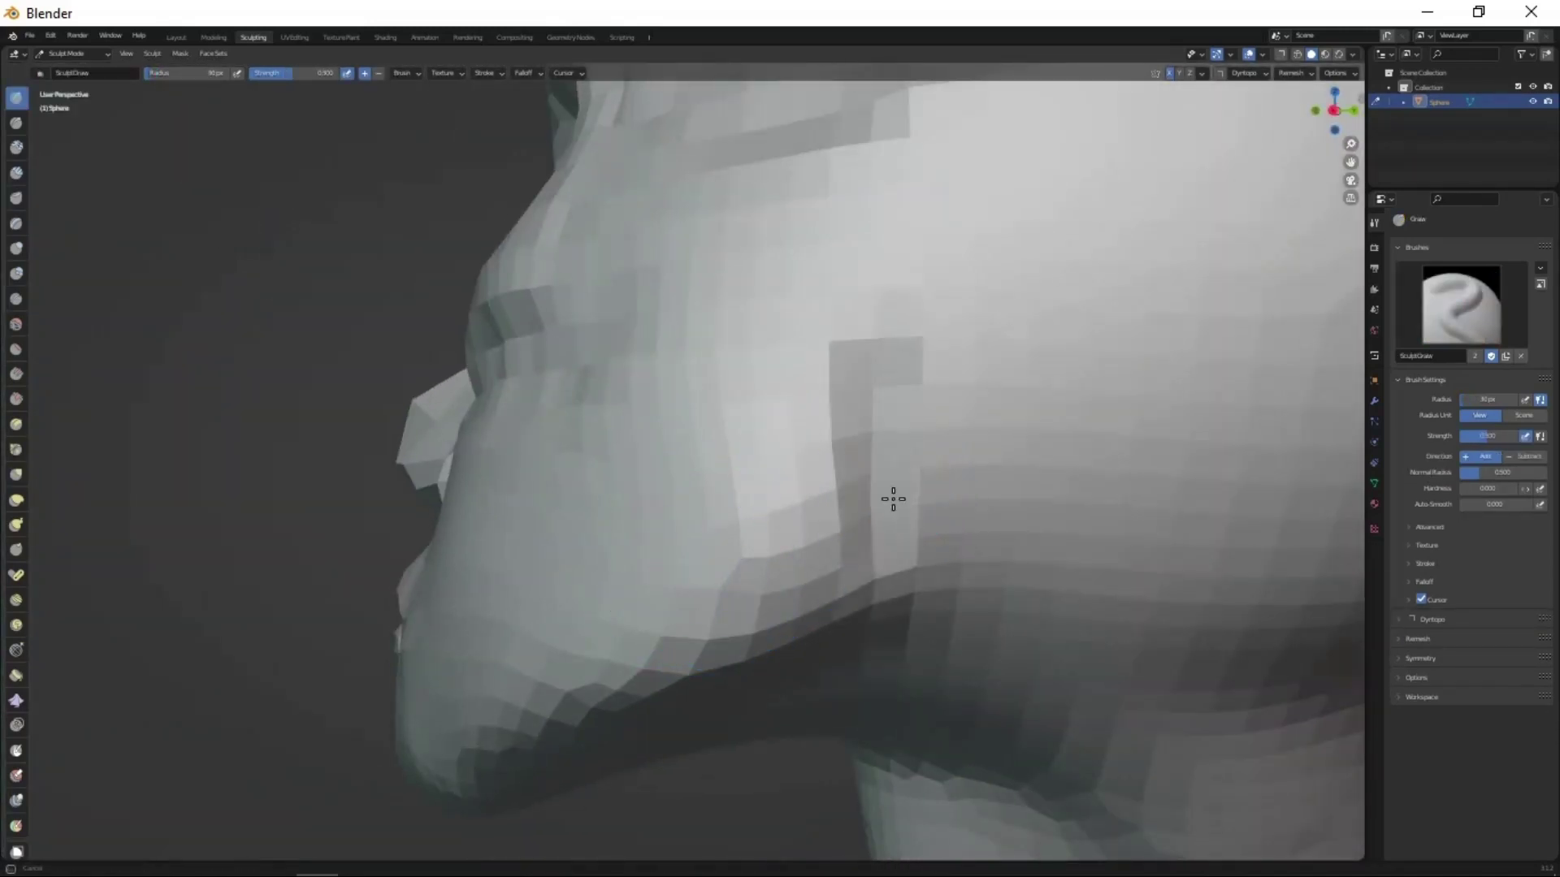
# - Crease the jawline, then reshape the jaw with an enlarged Grab brush
pyautogui.moveTo(925, 537); pyautogui.dragTo(892, 480, button='middle')
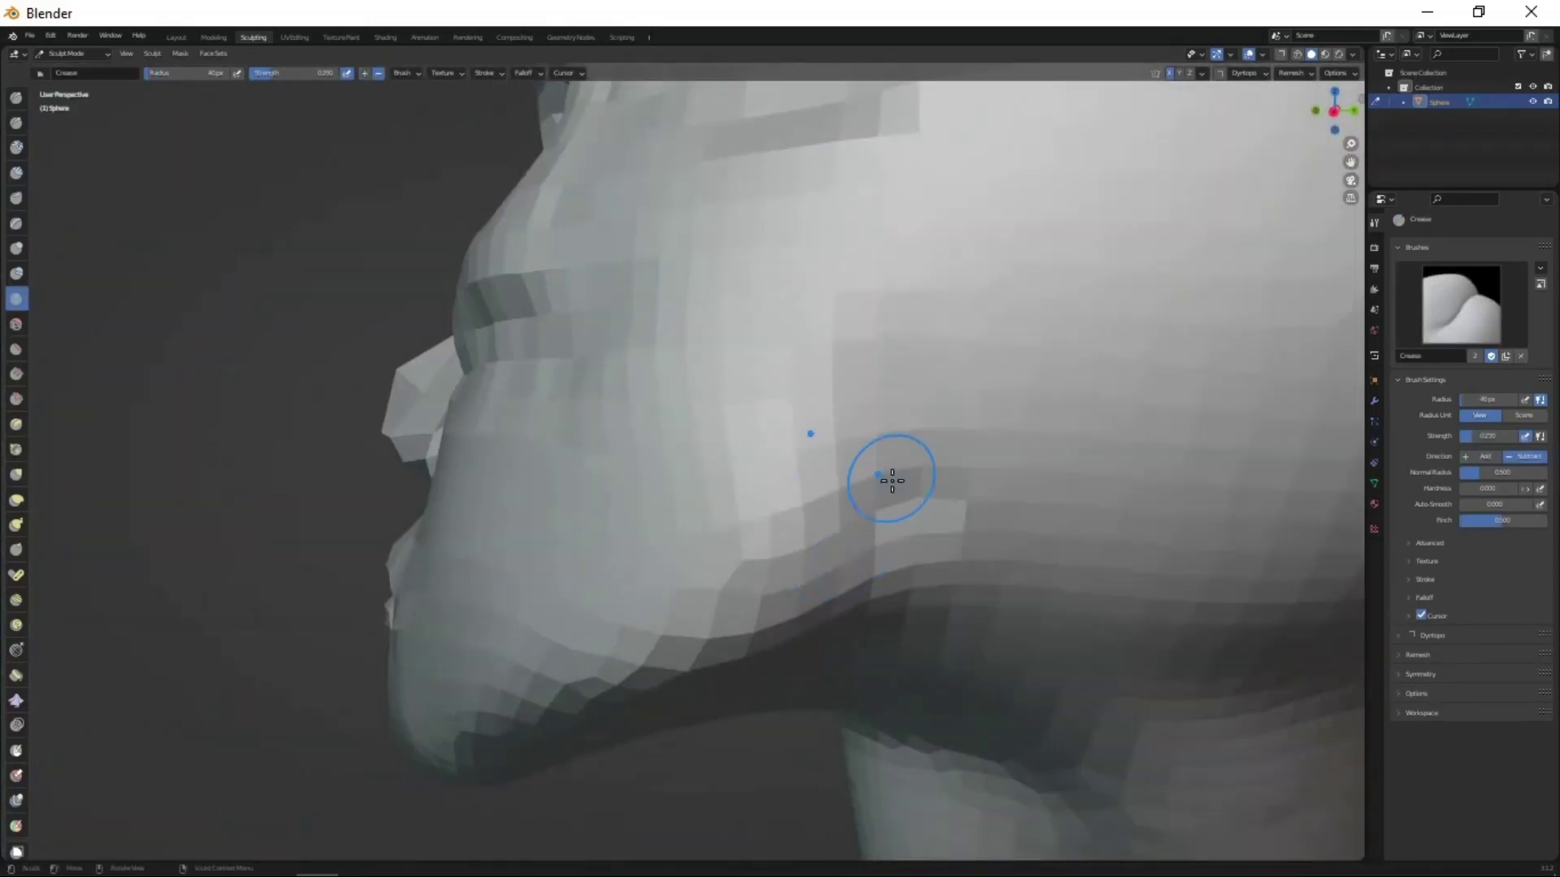
pyautogui.scroll(-2, 912, 544)
pyautogui.scroll(-2, 874, 529)
pyautogui.scroll(-2, 874, 529)
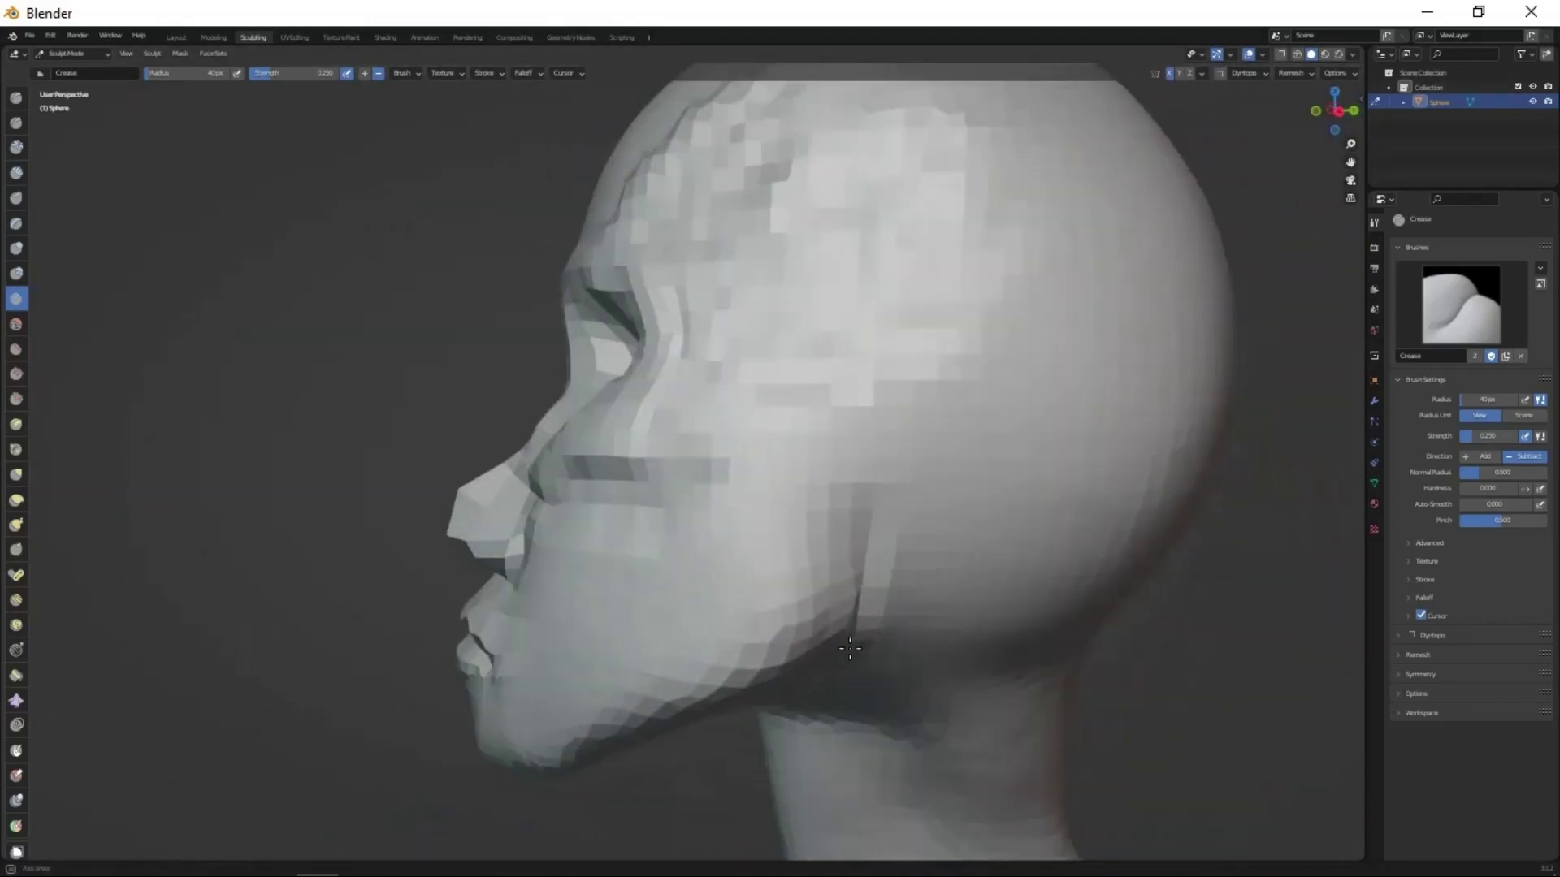
pyautogui.press('g')
pyautogui.moveTo(821, 662); pyautogui.dragTo(852, 556, button='middle')
pyautogui.press('f')
pyautogui.click(615, 562)
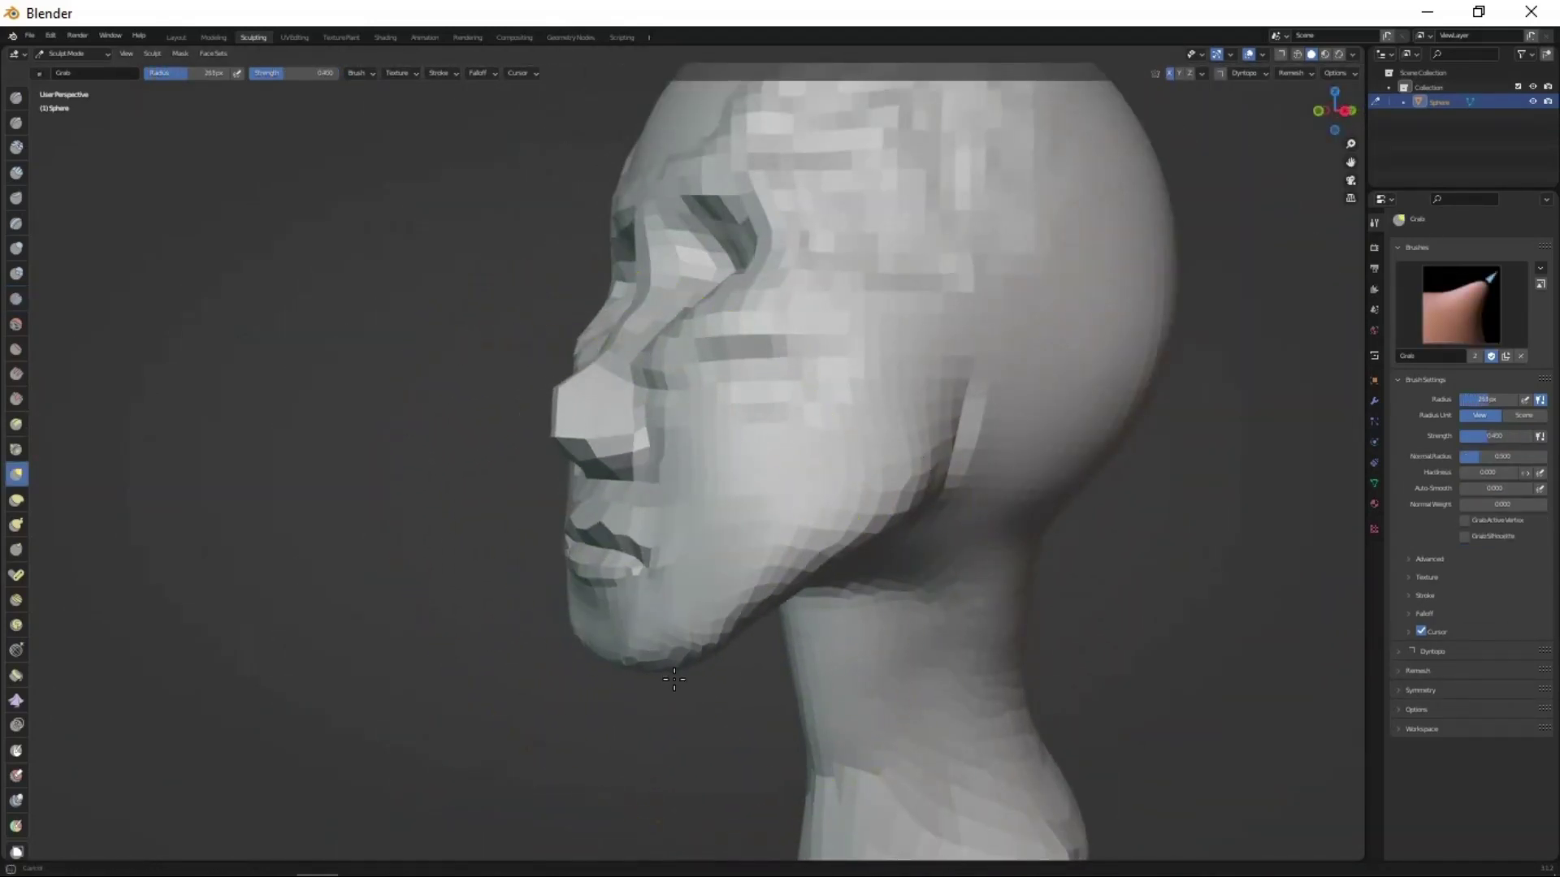
pyautogui.moveTo(721, 586)
pyautogui.mouseDown(button='middle')
pyautogui.moveTo(865, 469)
pyautogui.moveTo(860, 616)
pyautogui.moveTo(837, 399)
pyautogui.mouseUp(button='middle')
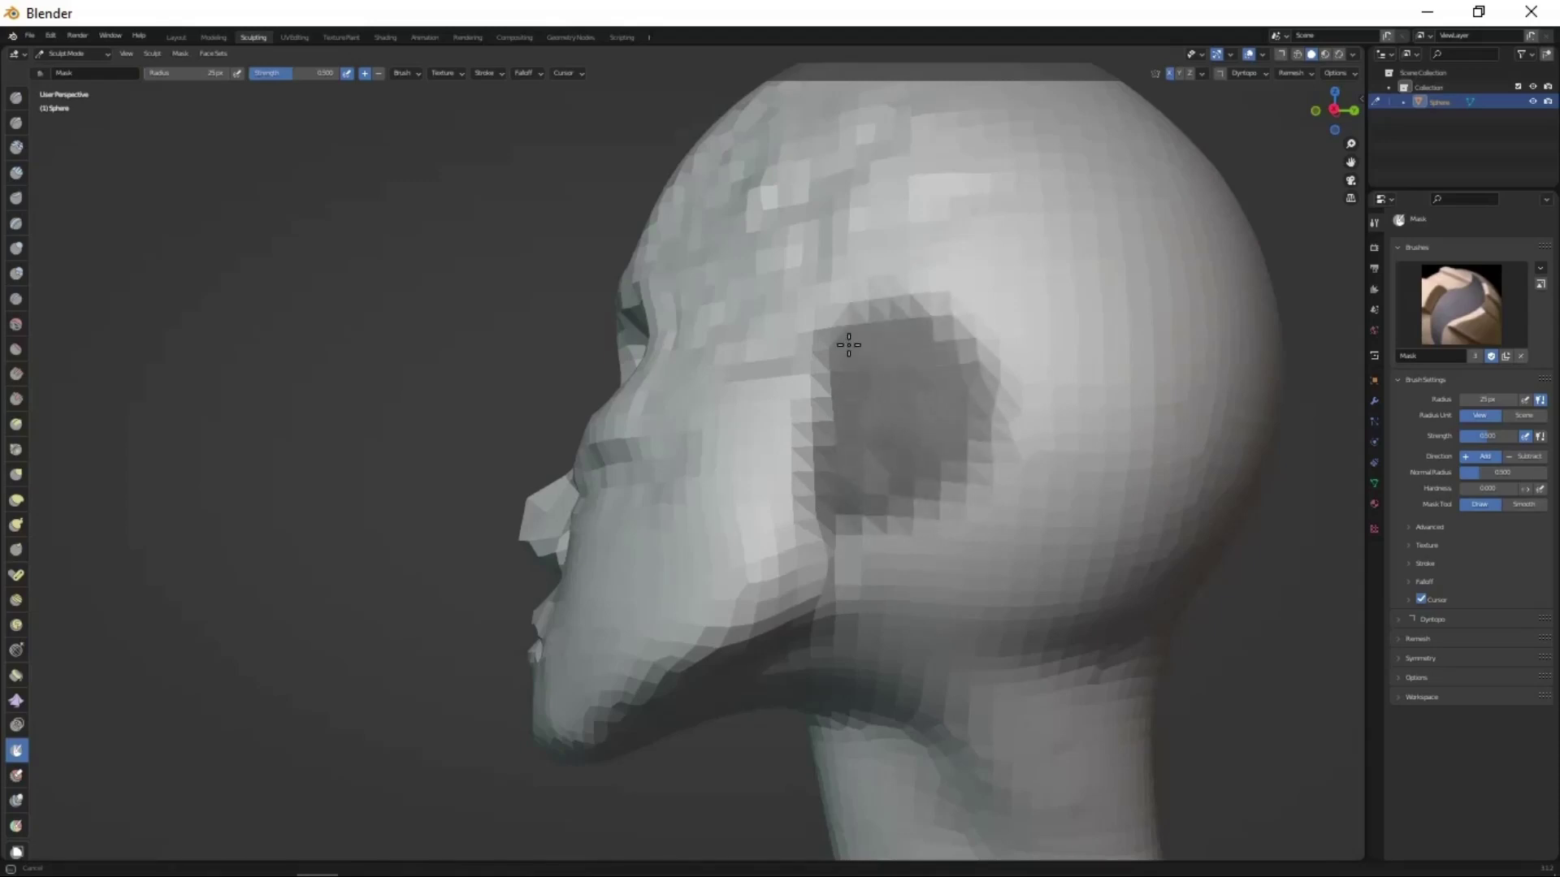
# - Mask the ear area and Grab-pull a blocky ear from the side of the head
pyautogui.moveTo(848, 344)
pyautogui.mouseDown(button='middle')
pyautogui.moveTo(905, 480)
pyautogui.moveTo(888, 446)
pyautogui.moveTo(801, 557)
pyautogui.moveTo(700, 333)
pyautogui.mouseUp(button='middle')
pyautogui.press('g')
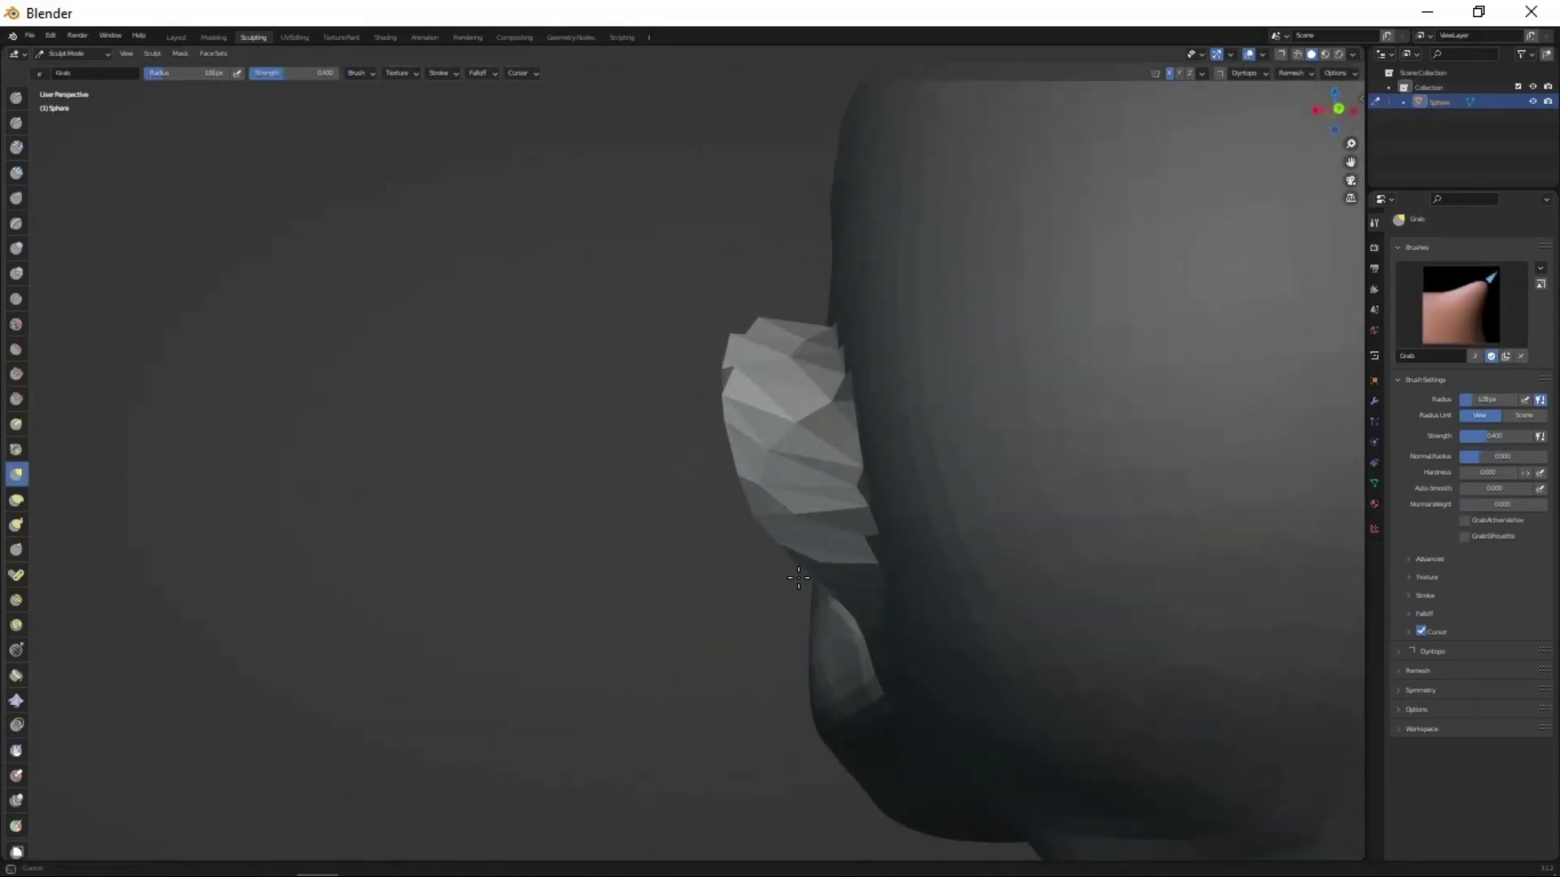
pyautogui.scroll(-5, 913, 638)
pyautogui.press('`')
pyautogui.moveTo(914, 637)
pyautogui.mouseDown(button='middle')
pyautogui.moveTo(817, 573)
pyautogui.moveTo(940, 651)
pyautogui.moveTo(949, 610)
pyautogui.moveTo(798, 532)
pyautogui.mouseUp(button='middle')
pyautogui.scroll(3, 817, 572)
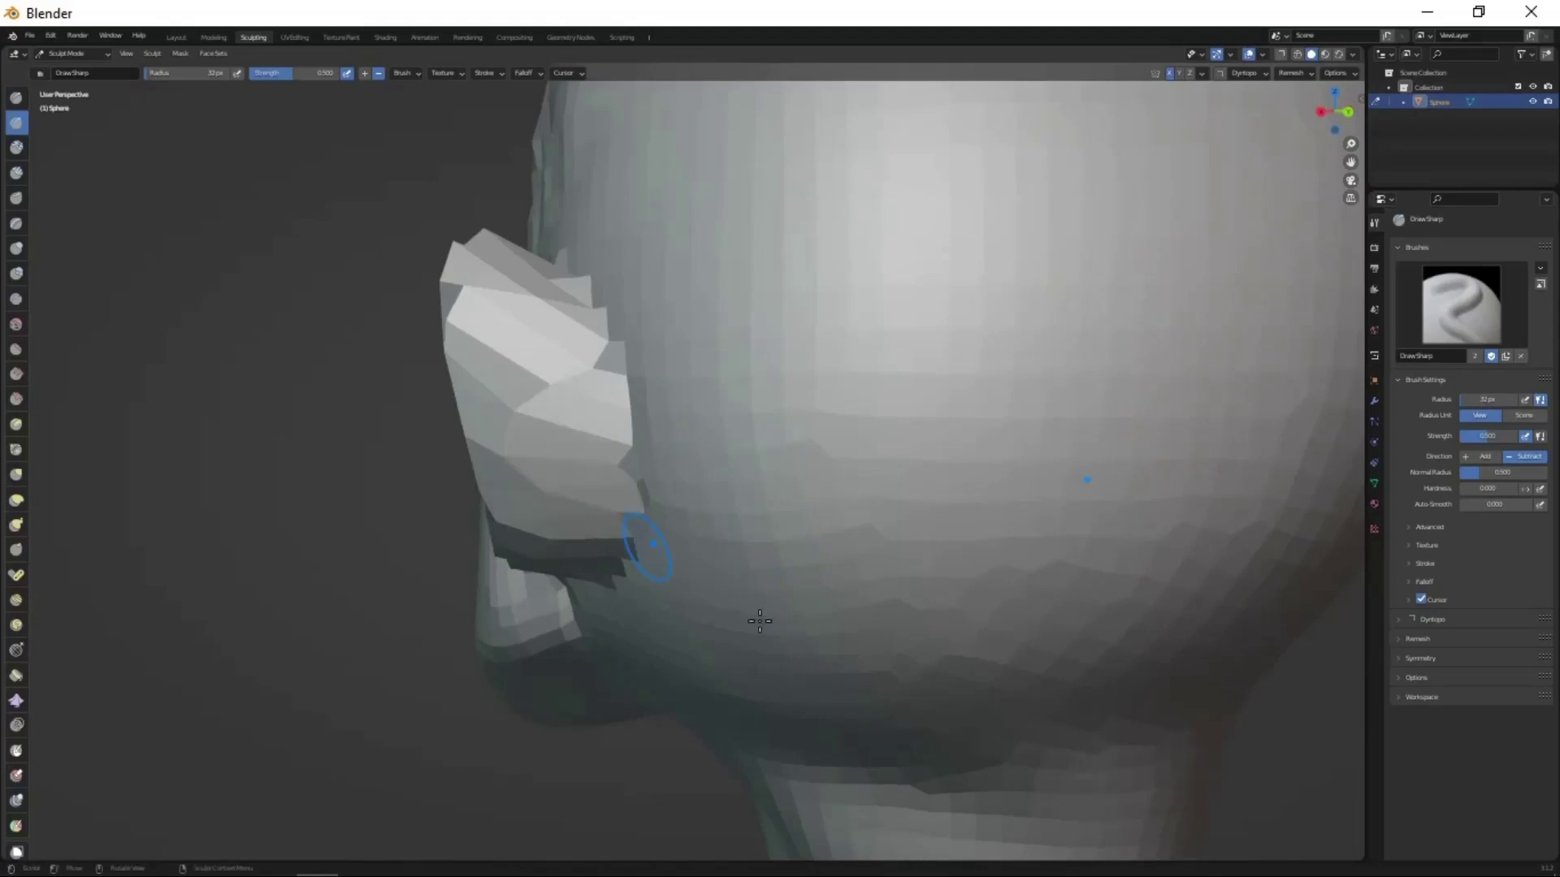
# - Remesh the head at voxel size 0.0257 and inspect the ear, back and neck
pyautogui.moveTo(759, 621); pyautogui.dragTo(880, 613, button='middle')
pyautogui.press('r')
pyautogui.click(1079, 539)
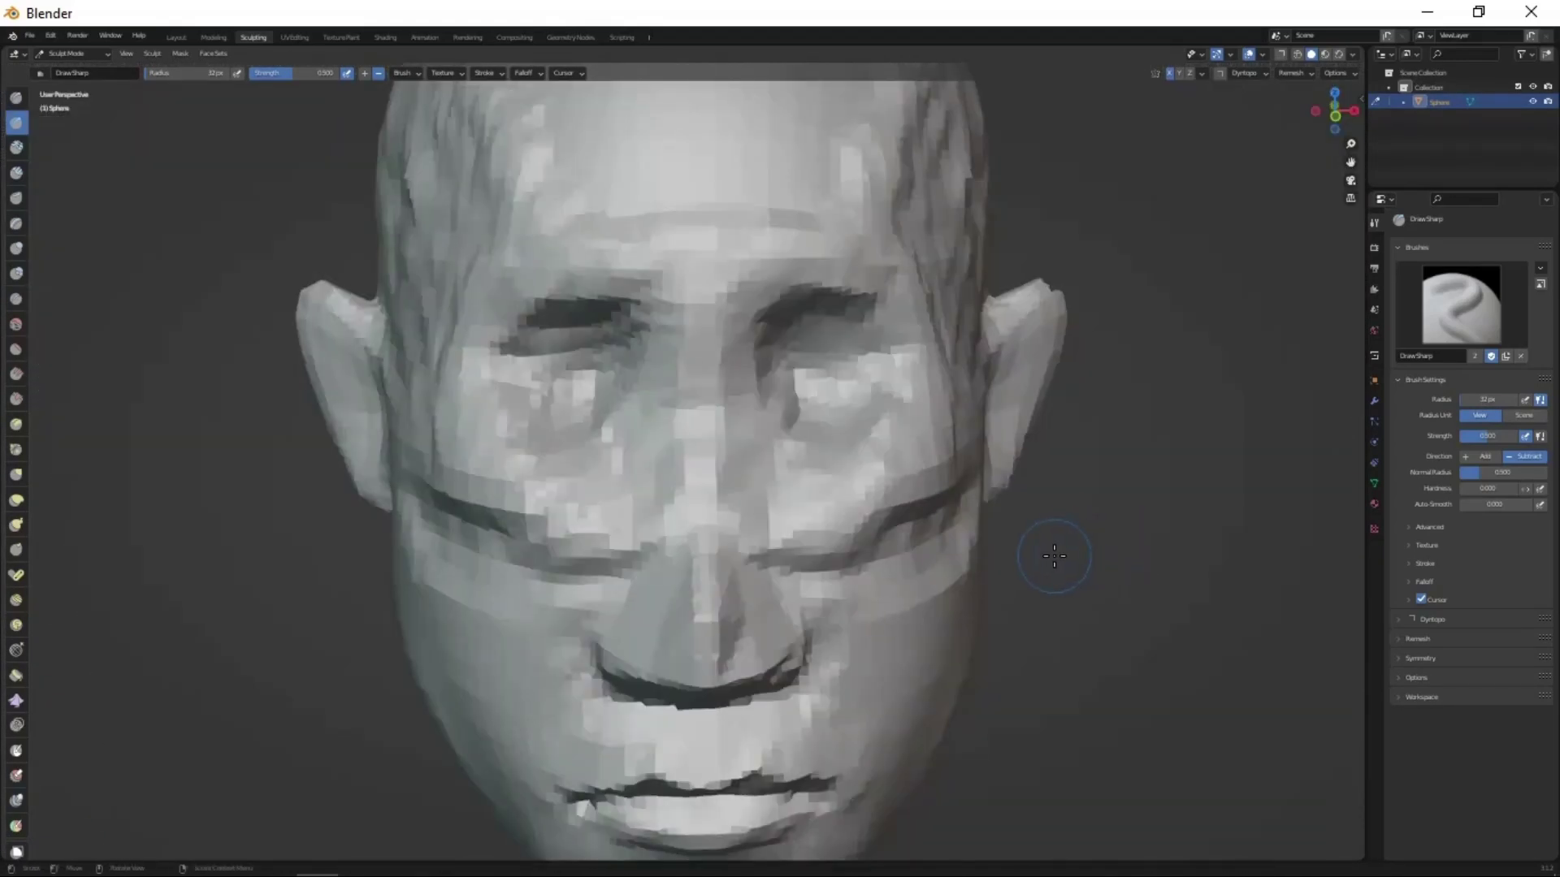
pyautogui.moveTo(1054, 556); pyautogui.dragTo(878, 526, button='middle')
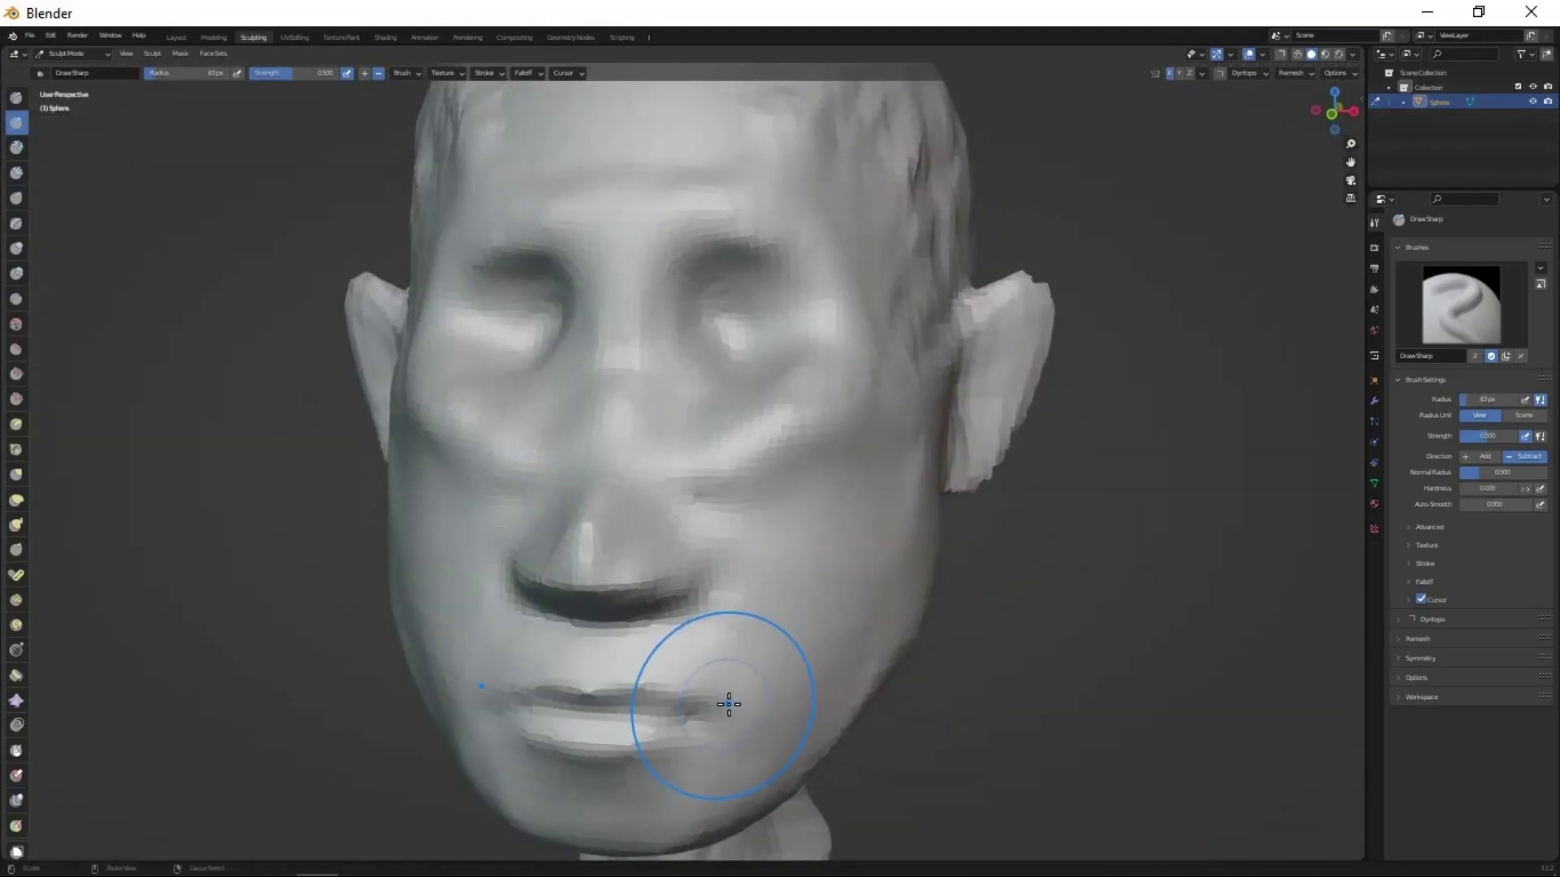
pyautogui.moveTo(608, 538)
pyautogui.mouseDown(button='middle')
pyautogui.moveTo(702, 574)
pyautogui.moveTo(678, 400)
pyautogui.mouseUp(button='middle')
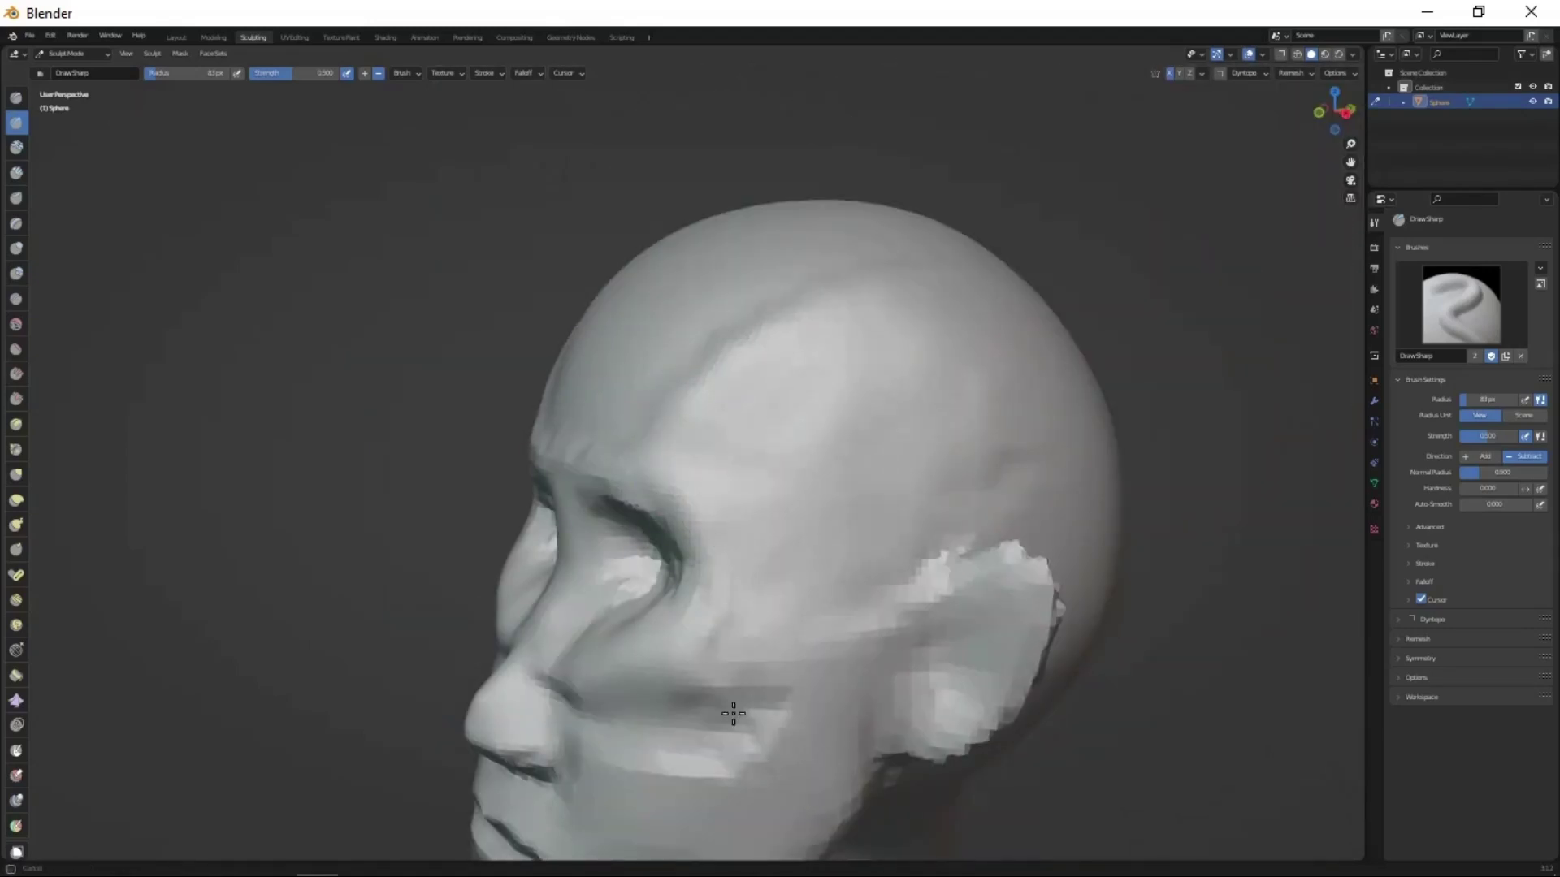
pyautogui.moveTo(861, 652); pyautogui.dragTo(899, 290, button='middle')
pyautogui.moveTo(1210, 343)
pyautogui.mouseDown(button='middle')
pyautogui.moveTo(672, 613)
pyautogui.moveTo(731, 569)
pyautogui.moveTo(709, 524)
pyautogui.moveTo(763, 626)
pyautogui.moveTo(822, 661)
pyautogui.moveTo(880, 354)
pyautogui.mouseUp(button='middle')
pyautogui.moveTo(486, 350)
pyautogui.mouseDown(button='middle')
pyautogui.moveTo(268, 477)
pyautogui.moveTo(632, 293)
pyautogui.mouseUp(button='middle')
pyautogui.moveTo(687, 744)
pyautogui.mouseDown(button='middle')
pyautogui.moveTo(786, 561)
pyautogui.moveTo(721, 469)
pyautogui.moveTo(815, 212)
pyautogui.moveTo(753, 586)
pyautogui.moveTo(1153, 734)
pyautogui.moveTo(1138, 495)
pyautogui.moveTo(930, 424)
pyautogui.moveTo(883, 868)
pyautogui.moveTo(877, 620)
pyautogui.moveTo(794, 650)
pyautogui.moveTo(783, 558)
pyautogui.moveTo(857, 670)
pyautogui.moveTo(885, 654)
pyautogui.mouseUp(button='middle')
# - Grab-pull the nose and lips into a clearer shape from the front
pyautogui.press('g')
pyautogui.scroll(3, 857, 670)
pyautogui.scroll(-3, 885, 654)
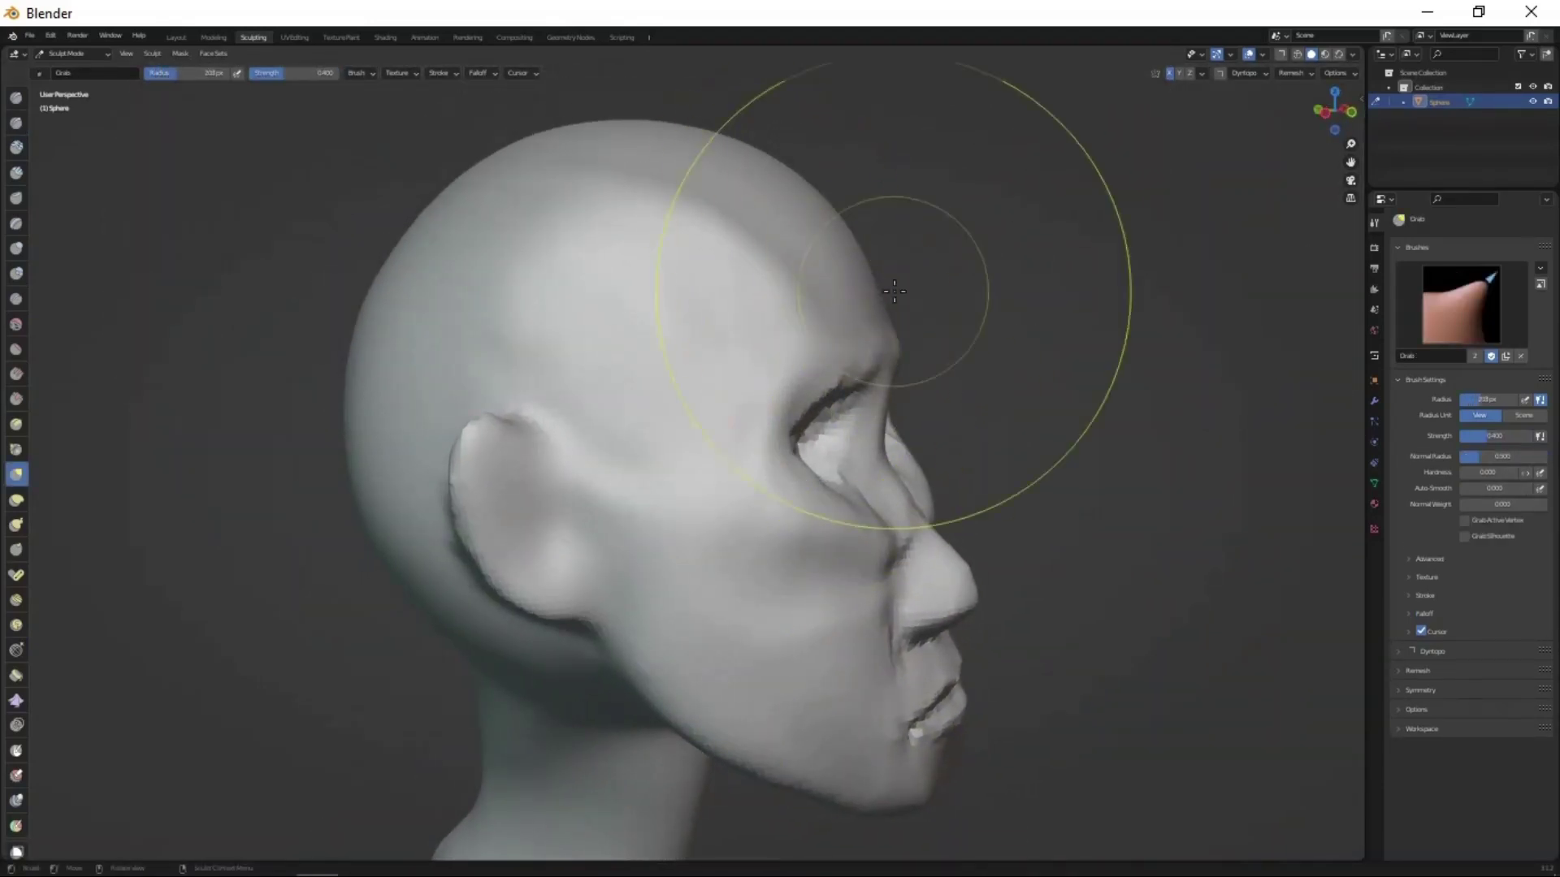
pyautogui.moveTo(824, 393); pyautogui.dragTo(870, 430, button='middle')
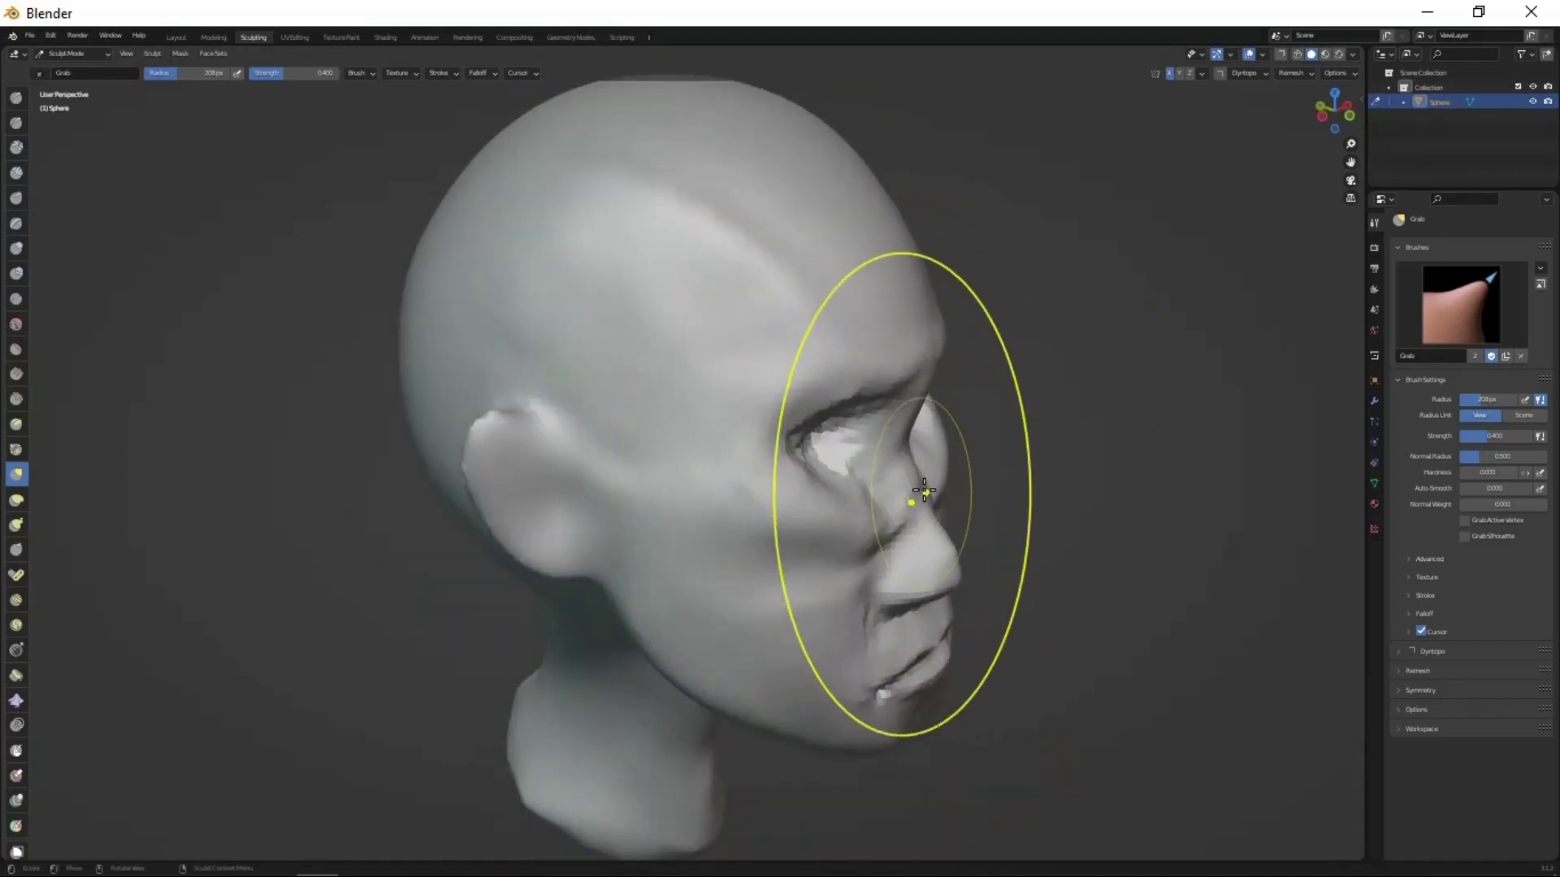
pyautogui.moveTo(948, 607); pyautogui.dragTo(880, 498, button='middle')
pyautogui.scroll(-3, 881, 498)
pyautogui.scroll(3, 679, 568)
pyautogui.moveTo(679, 568)
pyautogui.mouseDown(button='middle')
pyautogui.moveTo(881, 592)
pyautogui.moveTo(686, 591)
pyautogui.mouseUp(button='middle')
# - Add a UV sphere, scale it down and place it in the eye socket
pyautogui.hotkey('shift', 'a')
pyautogui.click(712, 659)
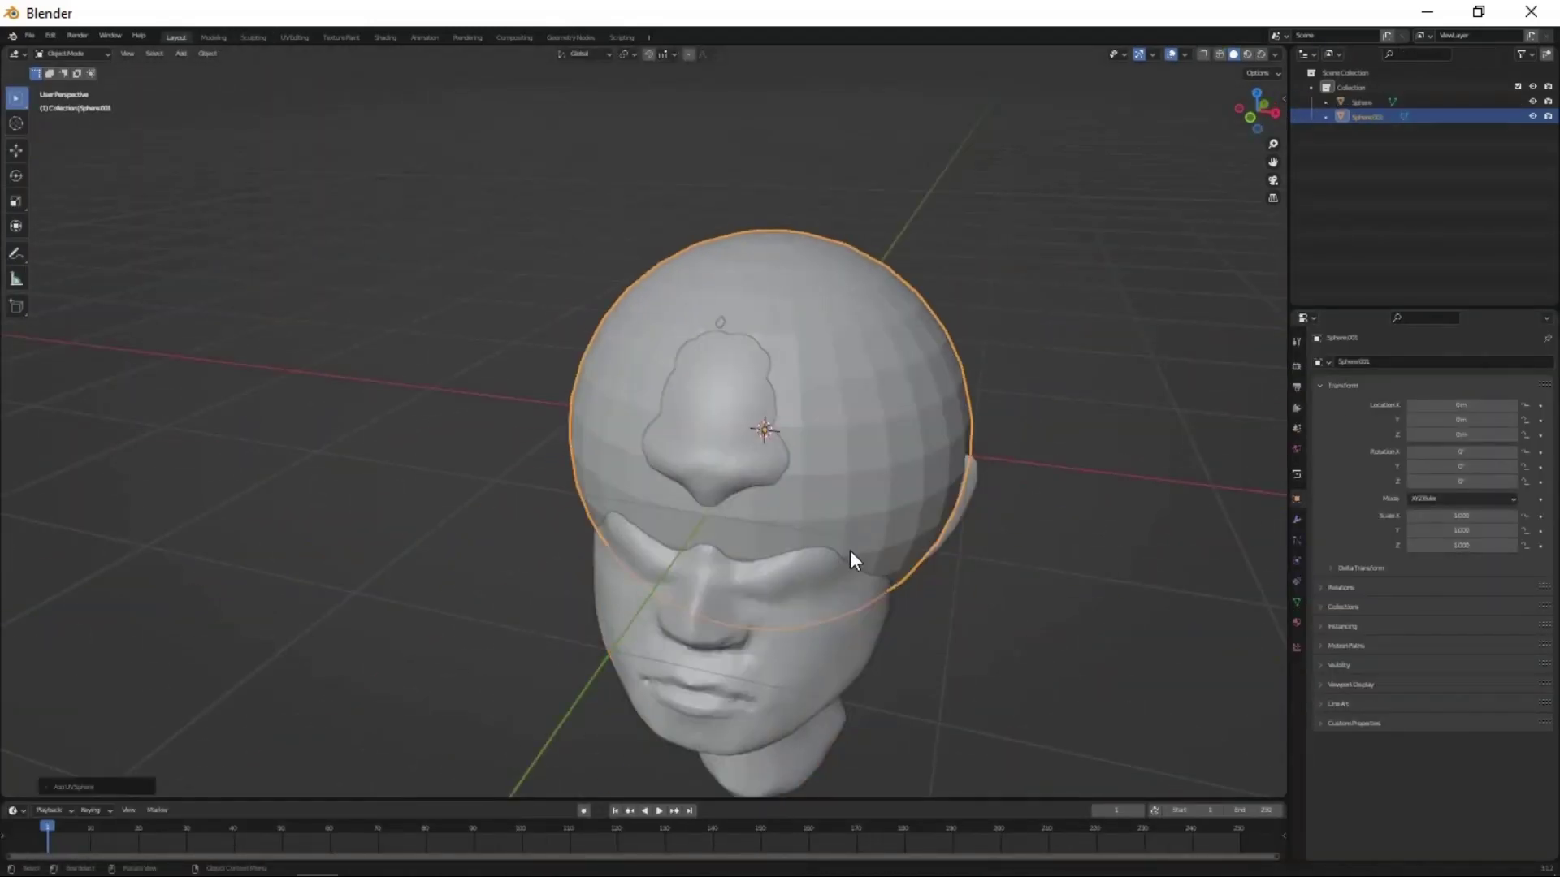
pyautogui.press('s')
pyautogui.click(874, 659)
pyautogui.press('ctrl+KP_3')
pyautogui.press('g')
pyautogui.click(1138, 650)
pyautogui.press('KP_1')
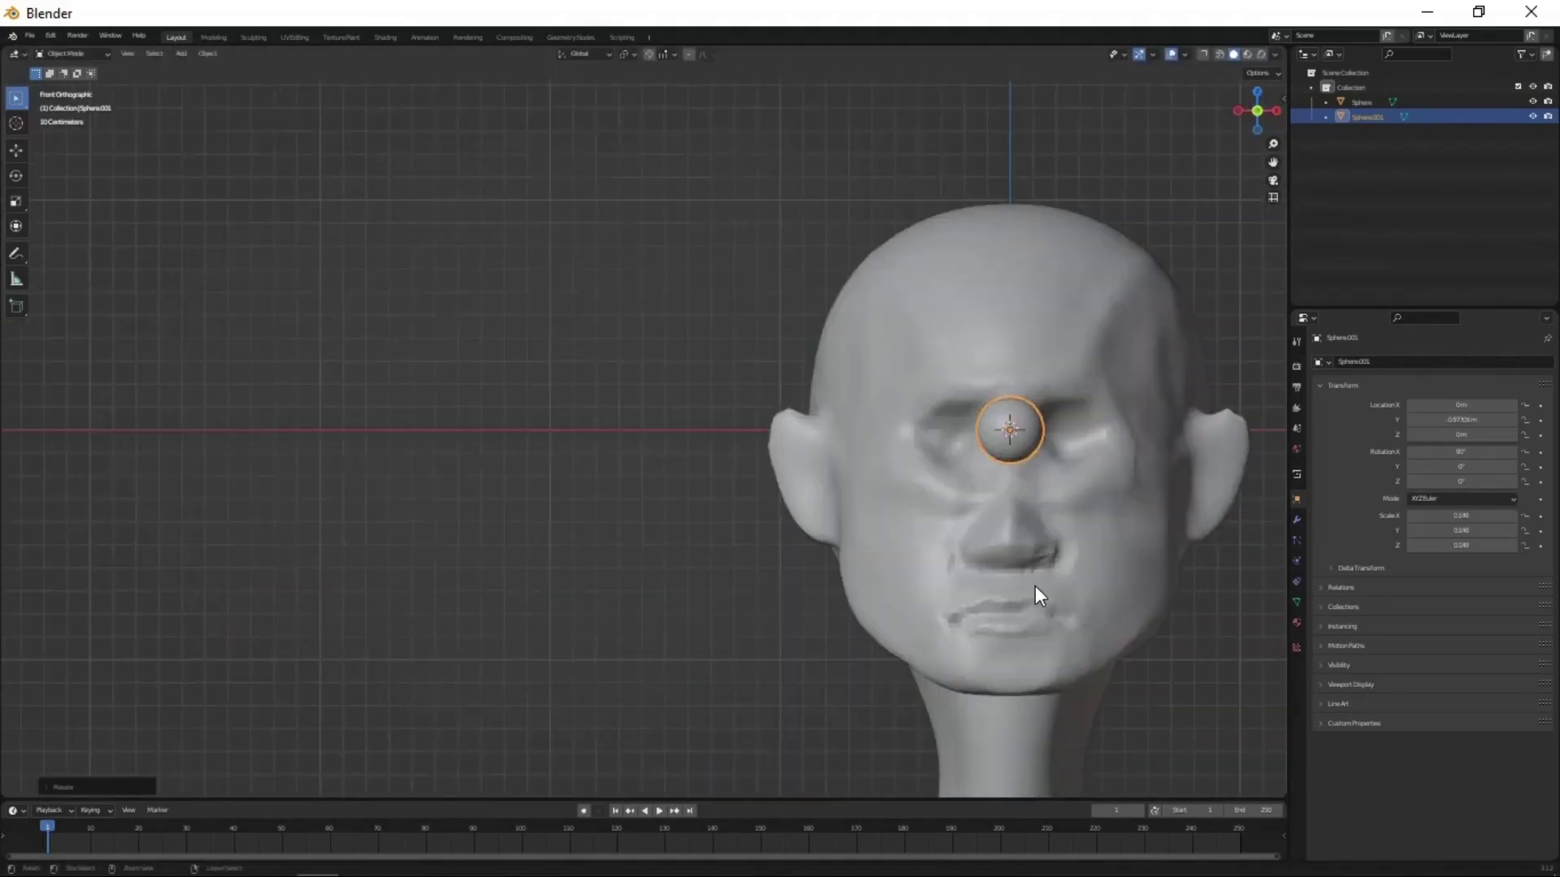
pyautogui.scroll(2, 1035, 587)
pyautogui.keyDown('shift'); pyautogui.moveTo(1056, 635); pyautogui.dragTo(935, 664, button='middle'); pyautogui.keyUp('shift')
pyautogui.press('g')
pyautogui.click(918, 669)
pyautogui.press('KP_3')
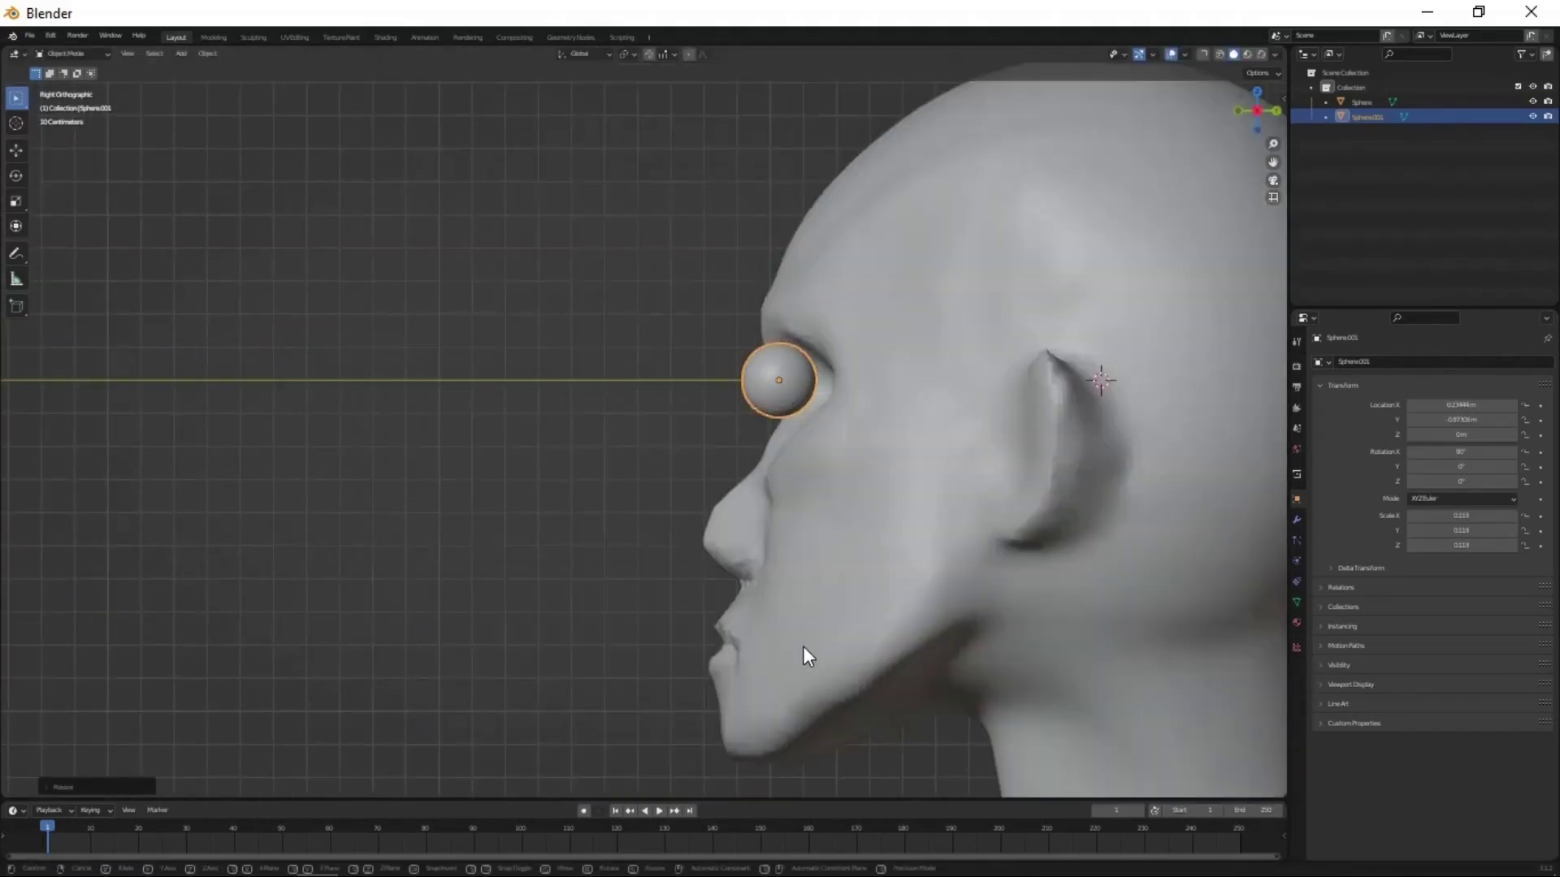
# - Give the eyeball a Mirror modifier using the head as mirror object
pyautogui.click(1297, 520)
pyautogui.click(1429, 361)
pyautogui.click(1326, 456)
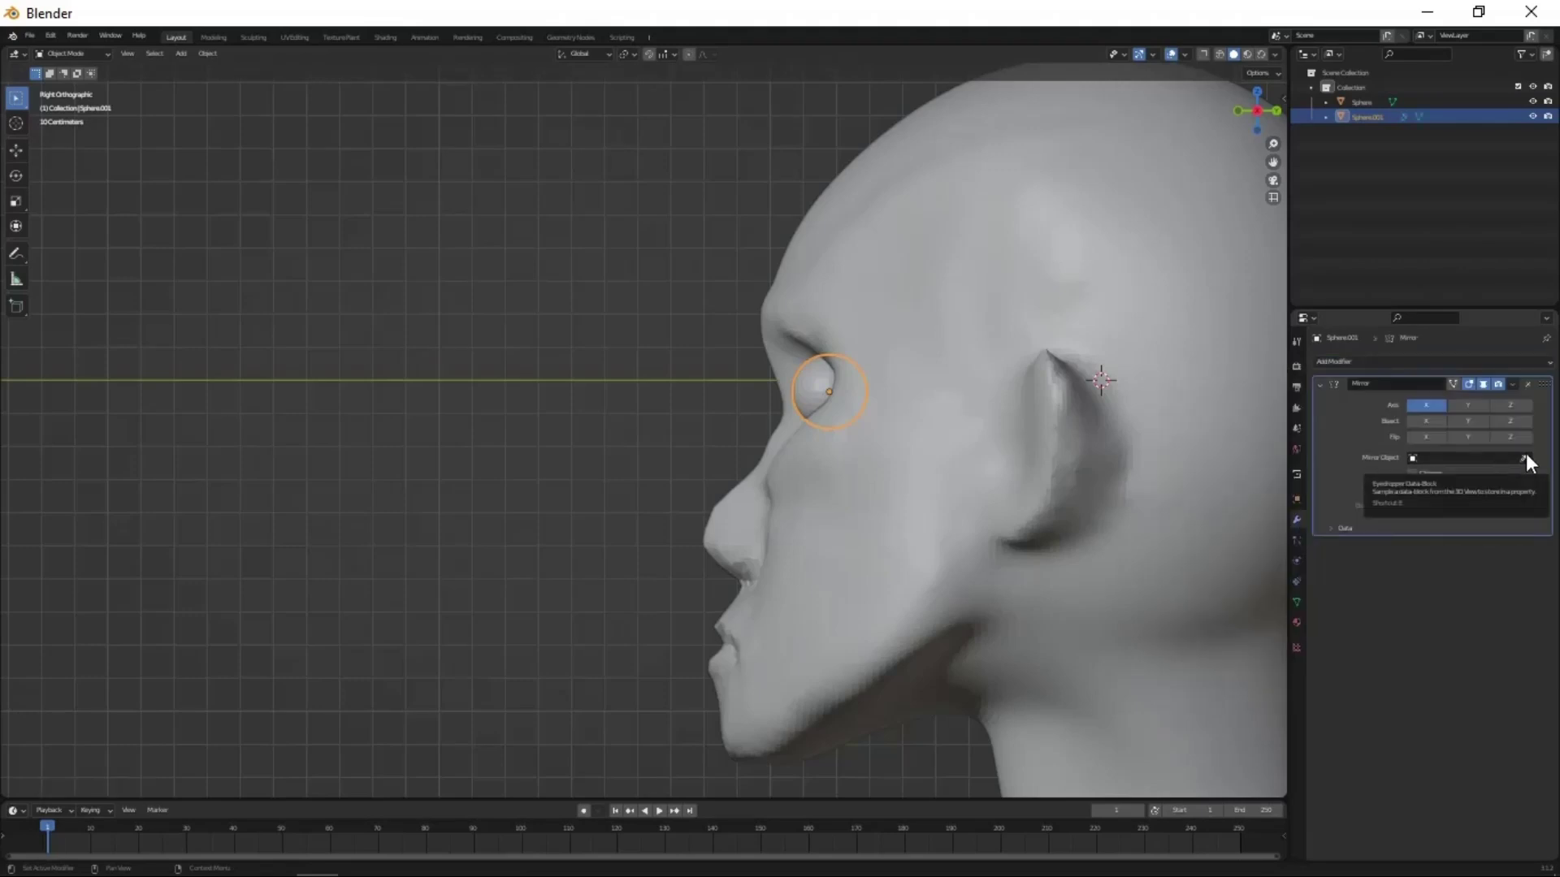
pyautogui.press('KP_1')
pyautogui.click(528, 455)
# - Resume Grab sculpting on the head, orbiting to the face's side profile
pyautogui.click(252, 37)
pyautogui.press('g')
pyautogui.moveTo(794, 495)
pyautogui.mouseDown(button='middle')
pyautogui.moveTo(948, 390)
pyautogui.moveTo(948, 505)
pyautogui.mouseUp(button='middle')
pyautogui.scroll(3, 812, 487)
pyautogui.moveTo(791, 481)
pyautogui.mouseDown(button='middle')
pyautogui.moveTo(870, 599)
pyautogui.moveTo(697, 362)
pyautogui.moveTo(847, 546)
pyautogui.moveTo(896, 484)
pyautogui.mouseUp(button='middle')
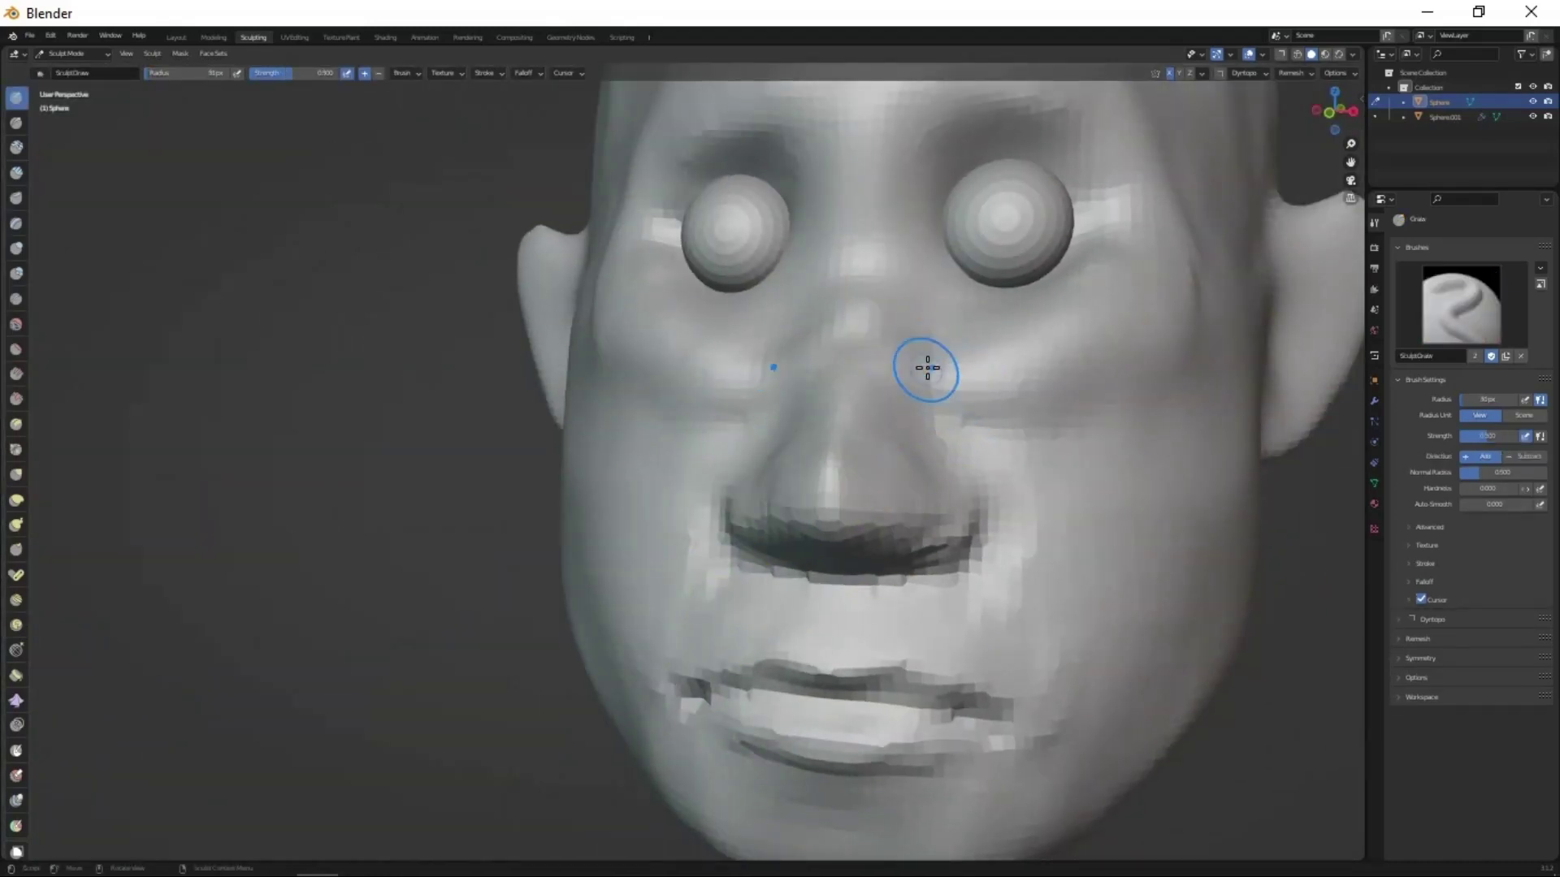
# - Build up eyelids around both eyeballs, orbiting to check each eye
pyautogui.scroll(-2, 996, 549)
pyautogui.moveTo(1052, 564)
pyautogui.mouseDown(button='middle')
pyautogui.moveTo(860, 251)
pyautogui.moveTo(849, 341)
pyautogui.moveTo(983, 478)
pyautogui.moveTo(1041, 666)
pyautogui.mouseUp(button='middle')
pyautogui.moveTo(1028, 566)
pyautogui.mouseDown(button='middle')
pyautogui.moveTo(933, 609)
pyautogui.moveTo(1010, 731)
pyautogui.moveTo(1003, 606)
pyautogui.moveTo(881, 584)
pyautogui.moveTo(1044, 678)
pyautogui.moveTo(951, 567)
pyautogui.mouseUp(button='middle')
pyautogui.scroll(2, 1003, 606)
pyautogui.scroll(-2, 1003, 606)
pyautogui.press('c')
pyautogui.scroll(3, 890, 349)
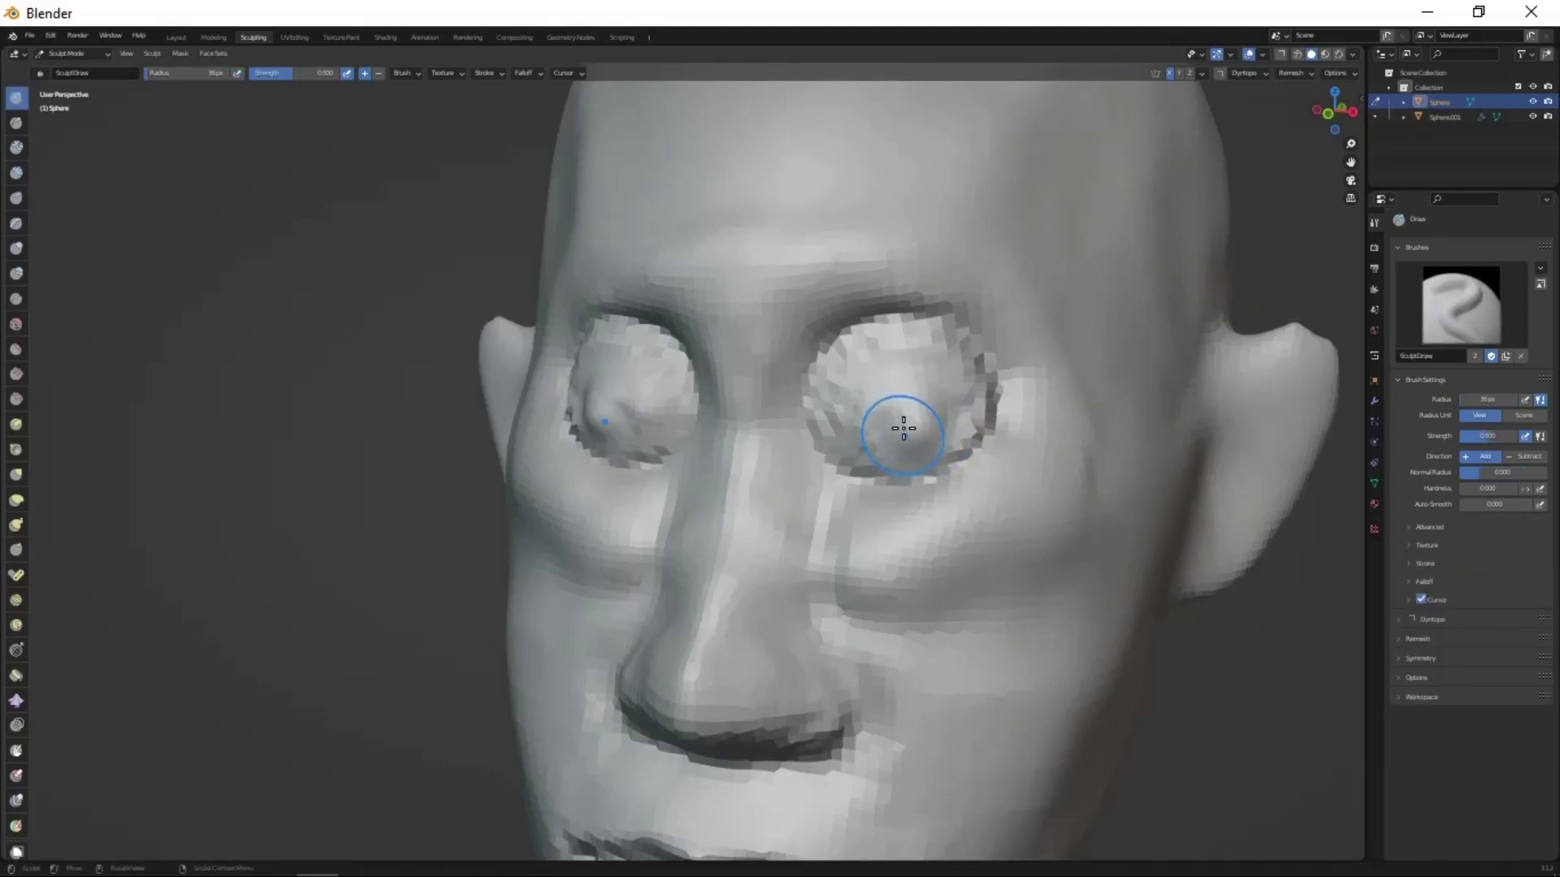
pyautogui.moveTo(911, 496); pyautogui.dragTo(913, 415, button='middle')
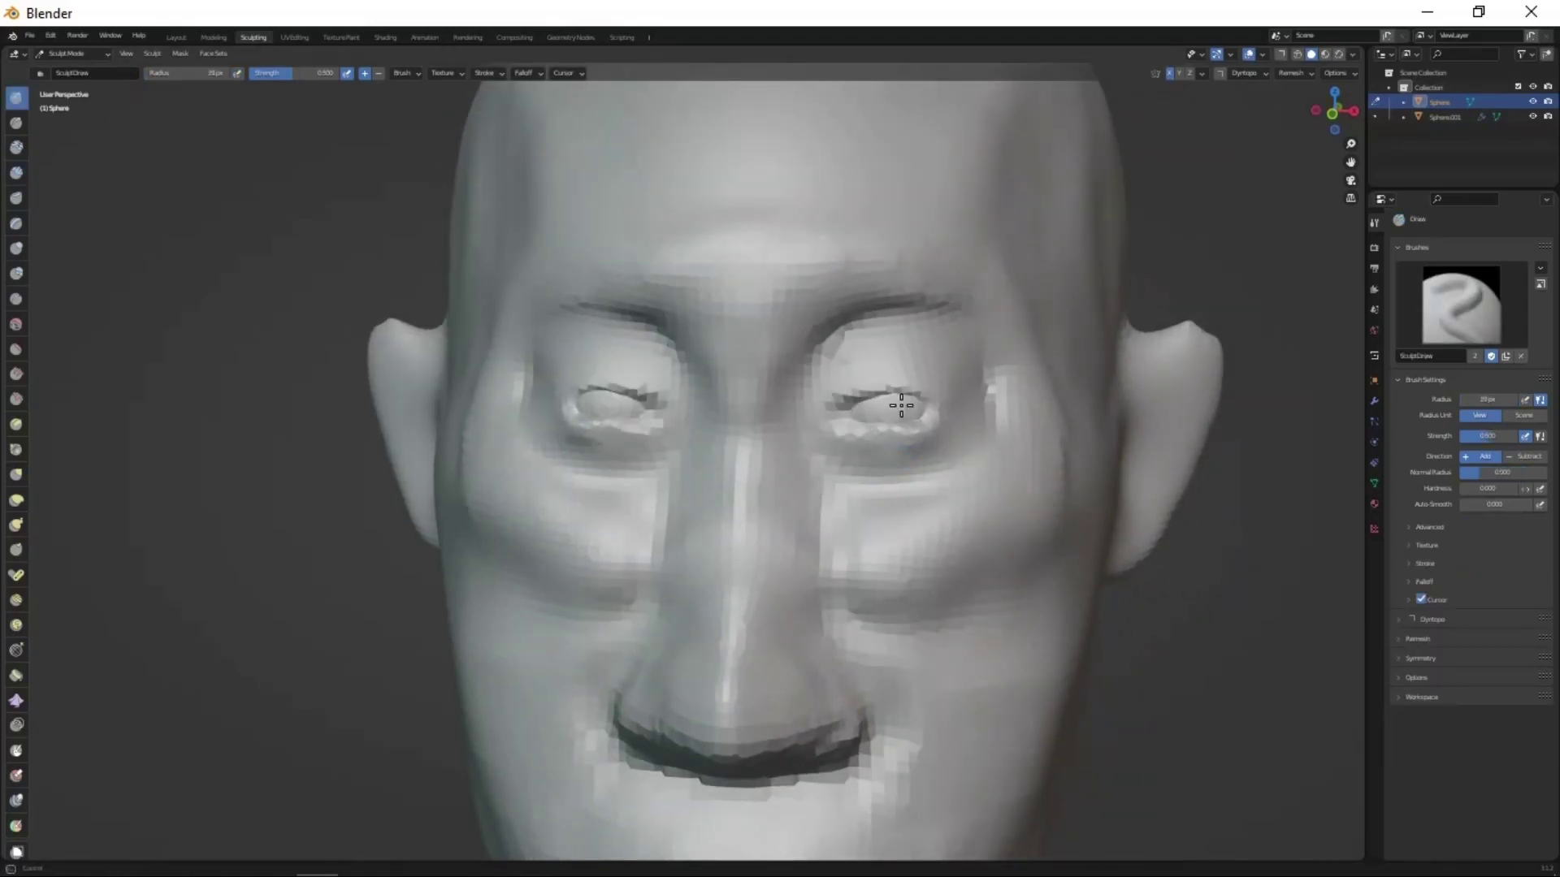
pyautogui.moveTo(943, 490); pyautogui.dragTo(818, 424, button='middle')
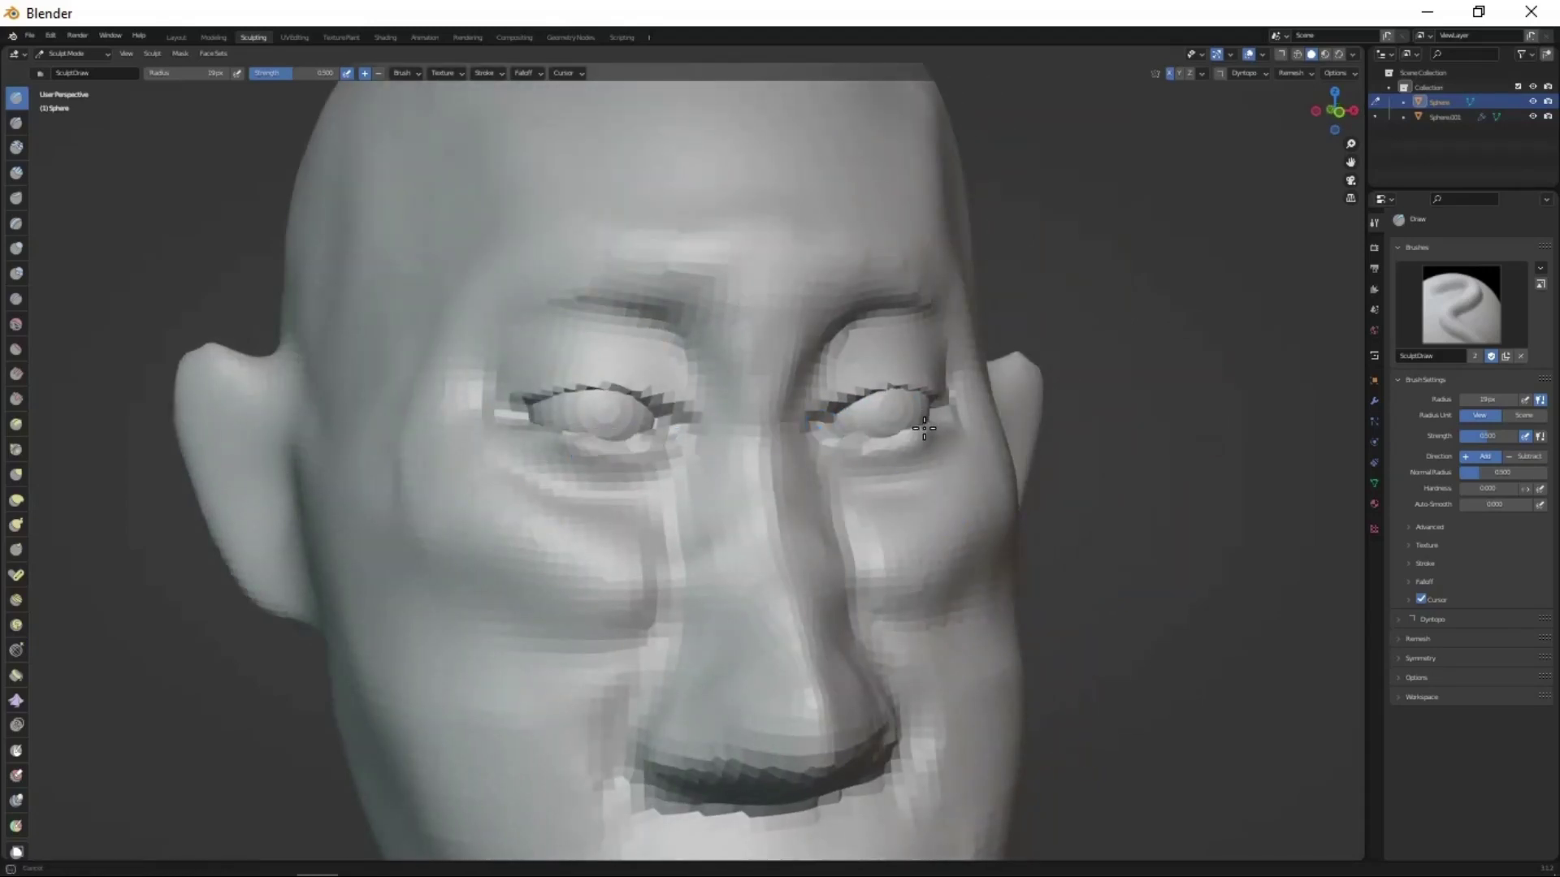
pyautogui.moveTo(924, 429)
pyautogui.mouseDown(button='middle')
pyautogui.moveTo(921, 397)
pyautogui.moveTo(974, 547)
pyautogui.moveTo(934, 416)
pyautogui.moveTo(901, 466)
pyautogui.mouseUp(button='middle')
pyautogui.scroll(2, 902, 466)
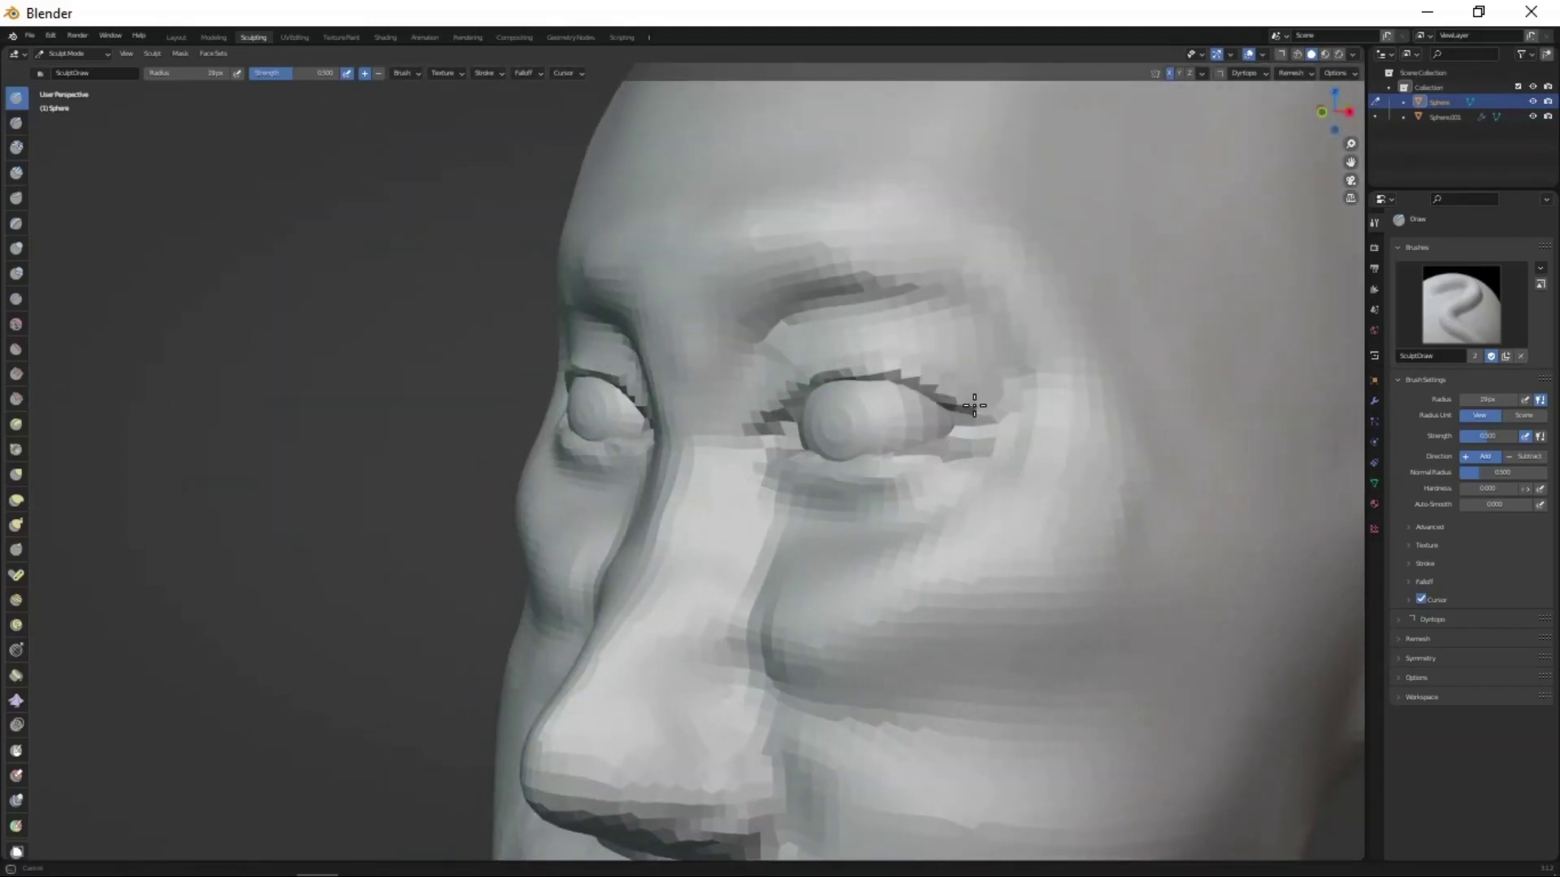
pyautogui.scroll(-3, 974, 405)
# - Reshape the chin with the Grab brush
pyautogui.press('g')
pyautogui.moveTo(846, 606); pyautogui.dragTo(874, 439, button='middle')
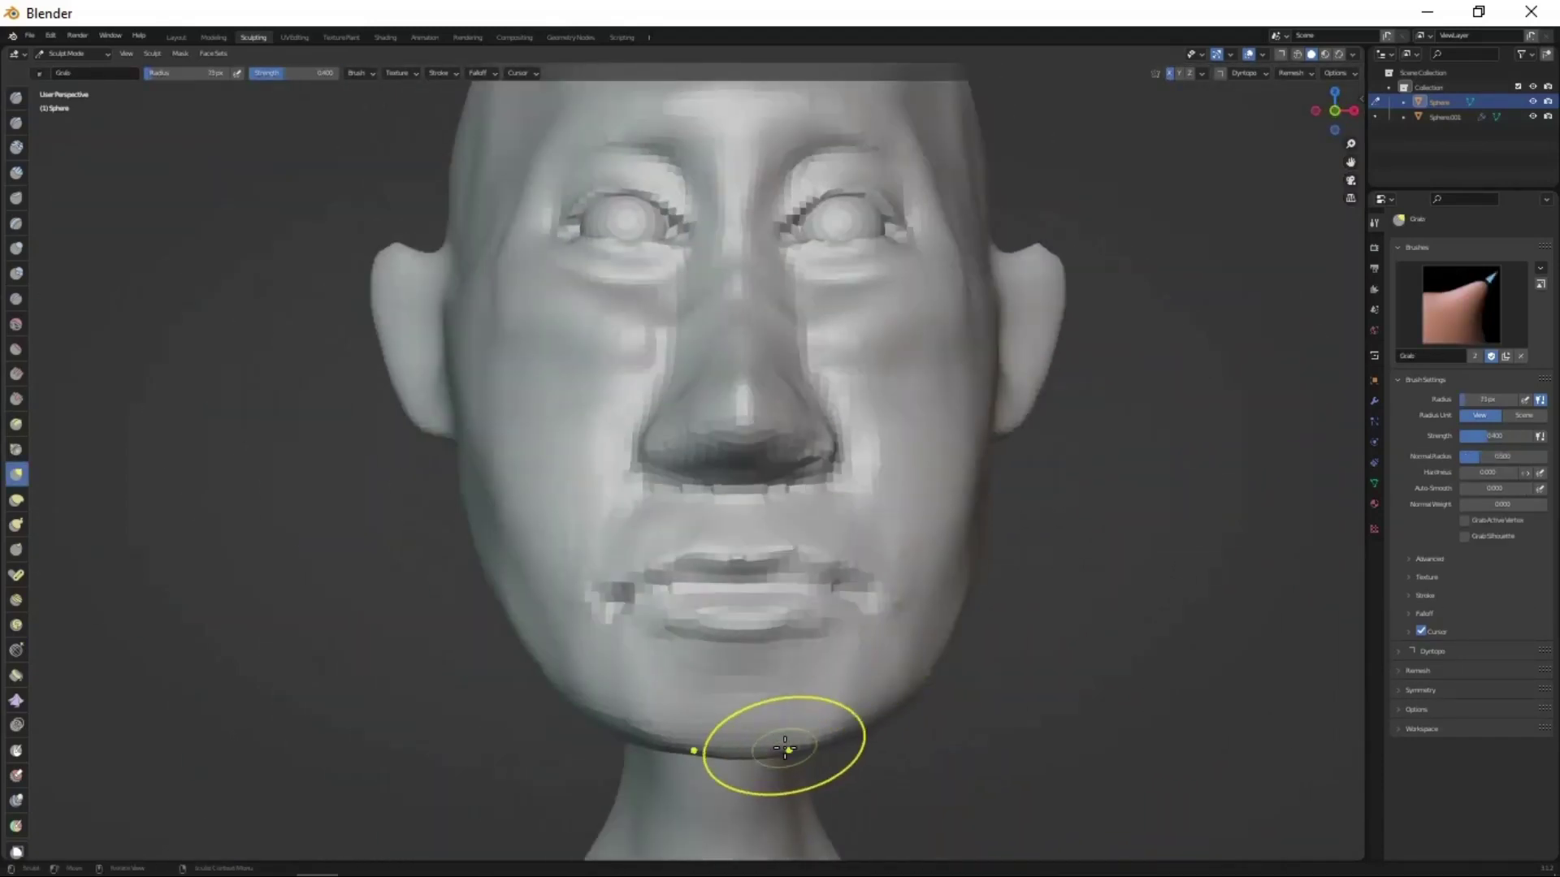
pyautogui.moveTo(785, 747)
pyautogui.mouseDown(button='middle')
pyautogui.moveTo(822, 749)
pyautogui.moveTo(739, 626)
pyautogui.moveTo(816, 601)
pyautogui.moveTo(795, 592)
pyautogui.moveTo(836, 679)
pyautogui.mouseUp(button='middle')
# - Sharpen the lip edges with the Draw brush from front and side views
pyautogui.press('x')
pyautogui.scroll(2, 878, 658)
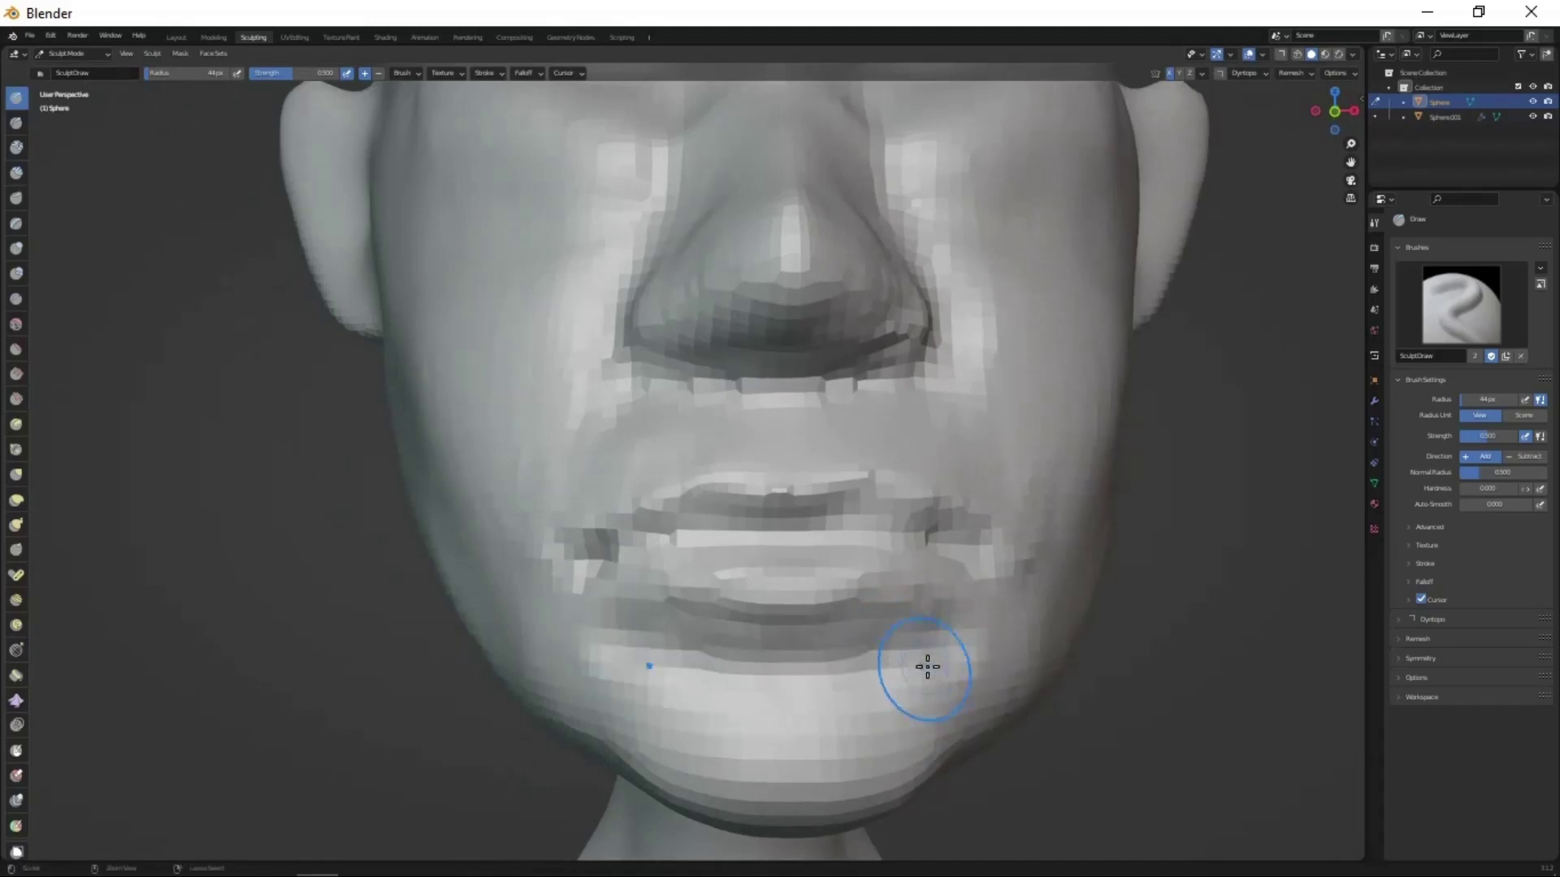
pyautogui.moveTo(731, 691)
pyautogui.mouseDown(button='middle')
pyautogui.moveTo(863, 720)
pyautogui.moveTo(848, 669)
pyautogui.mouseUp(button='middle')
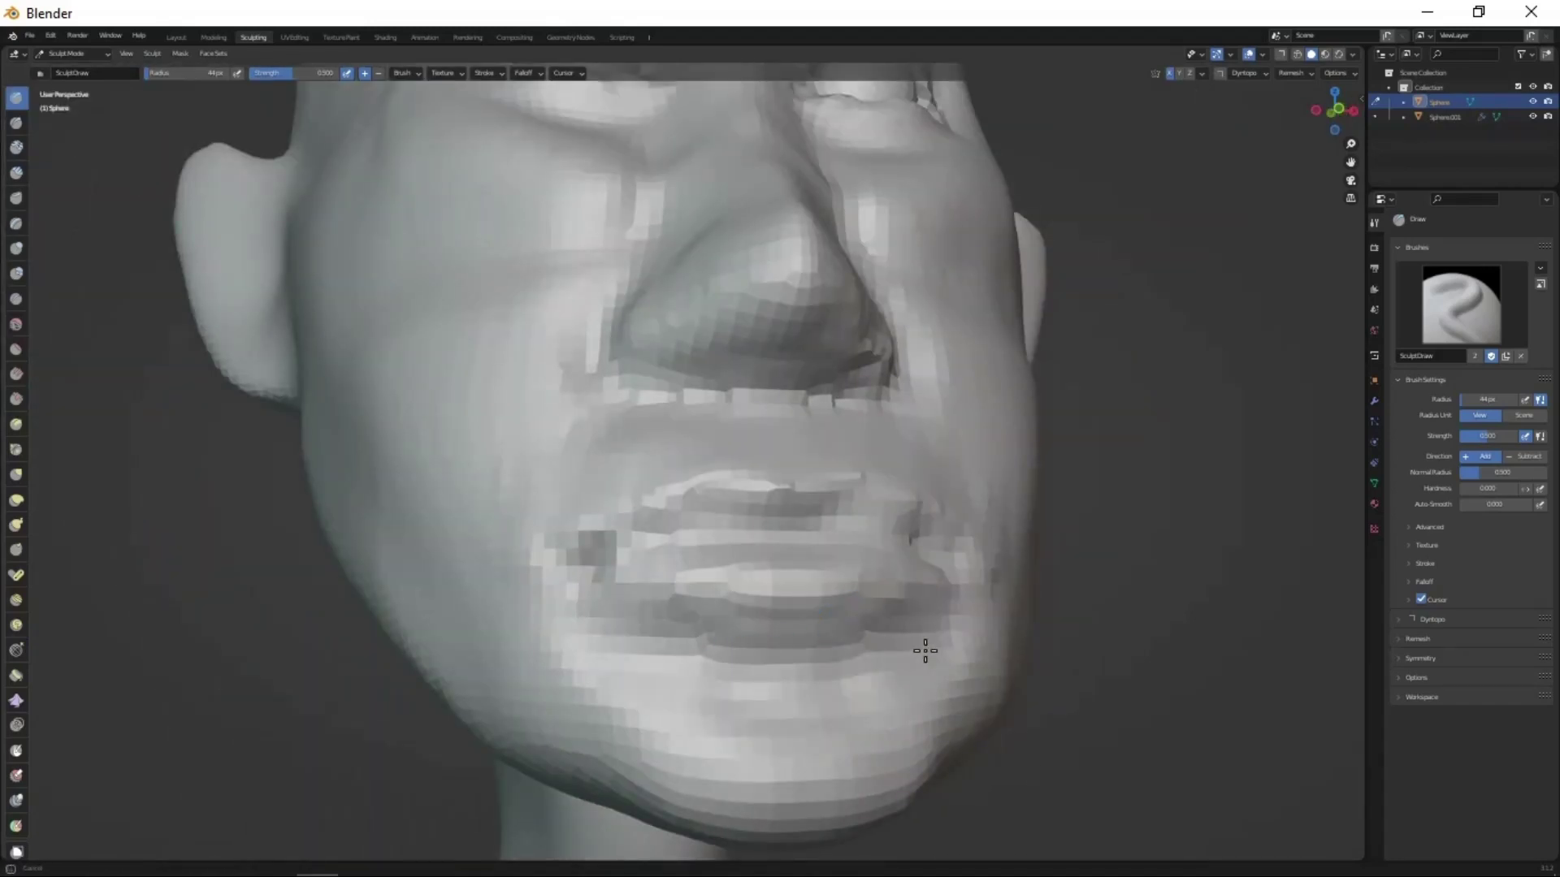
pyautogui.moveTo(577, 622); pyautogui.dragTo(870, 742, button='middle')
pyautogui.scroll(2, 812, 553)
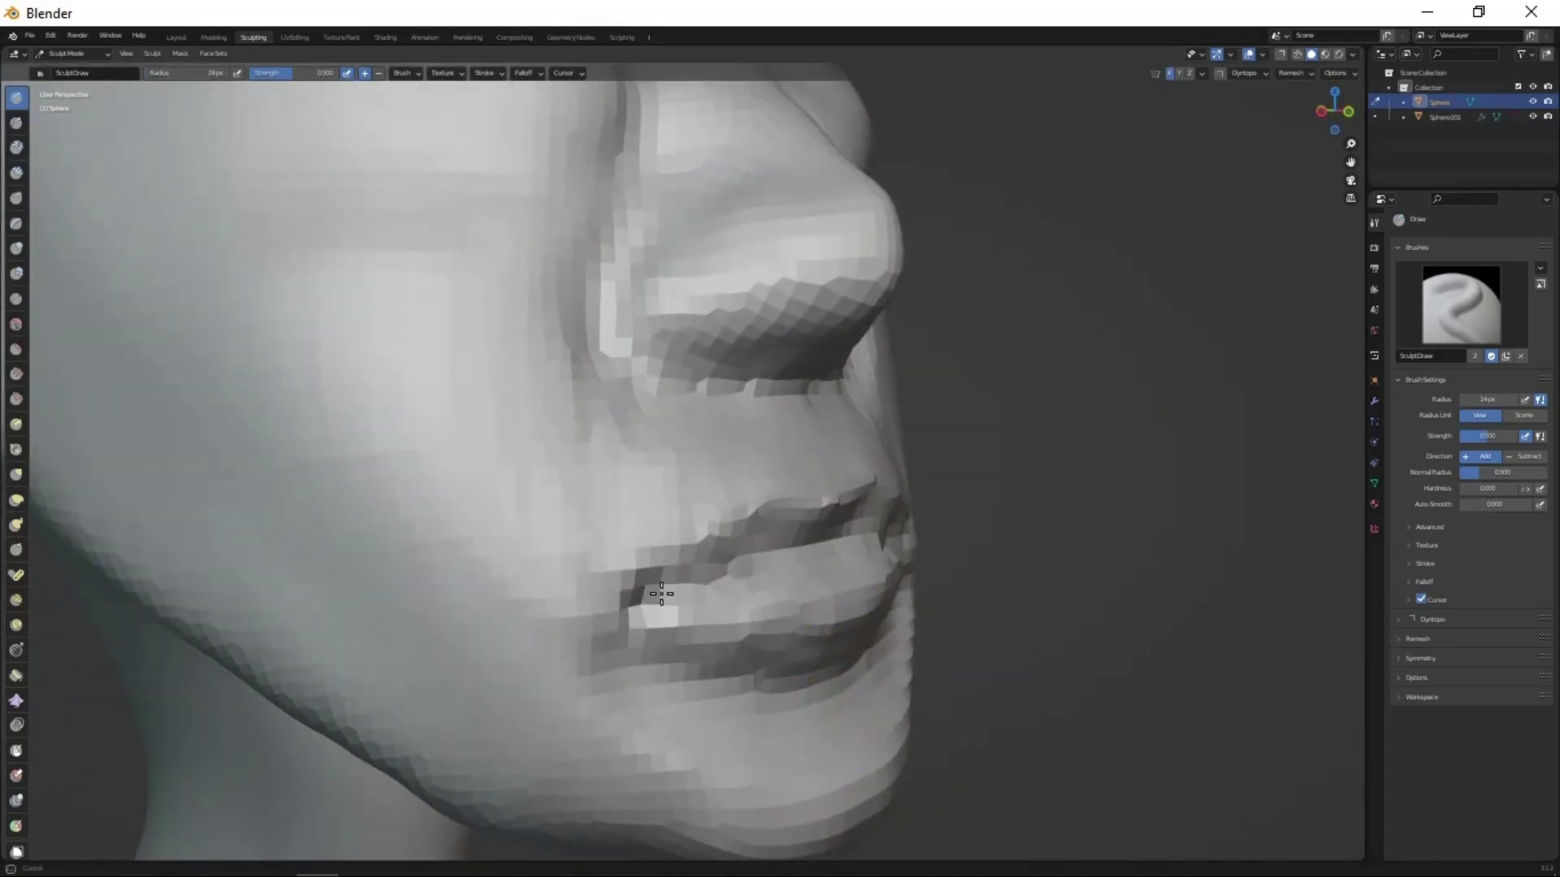
pyautogui.moveTo(655, 599); pyautogui.dragTo(901, 581, button='middle')
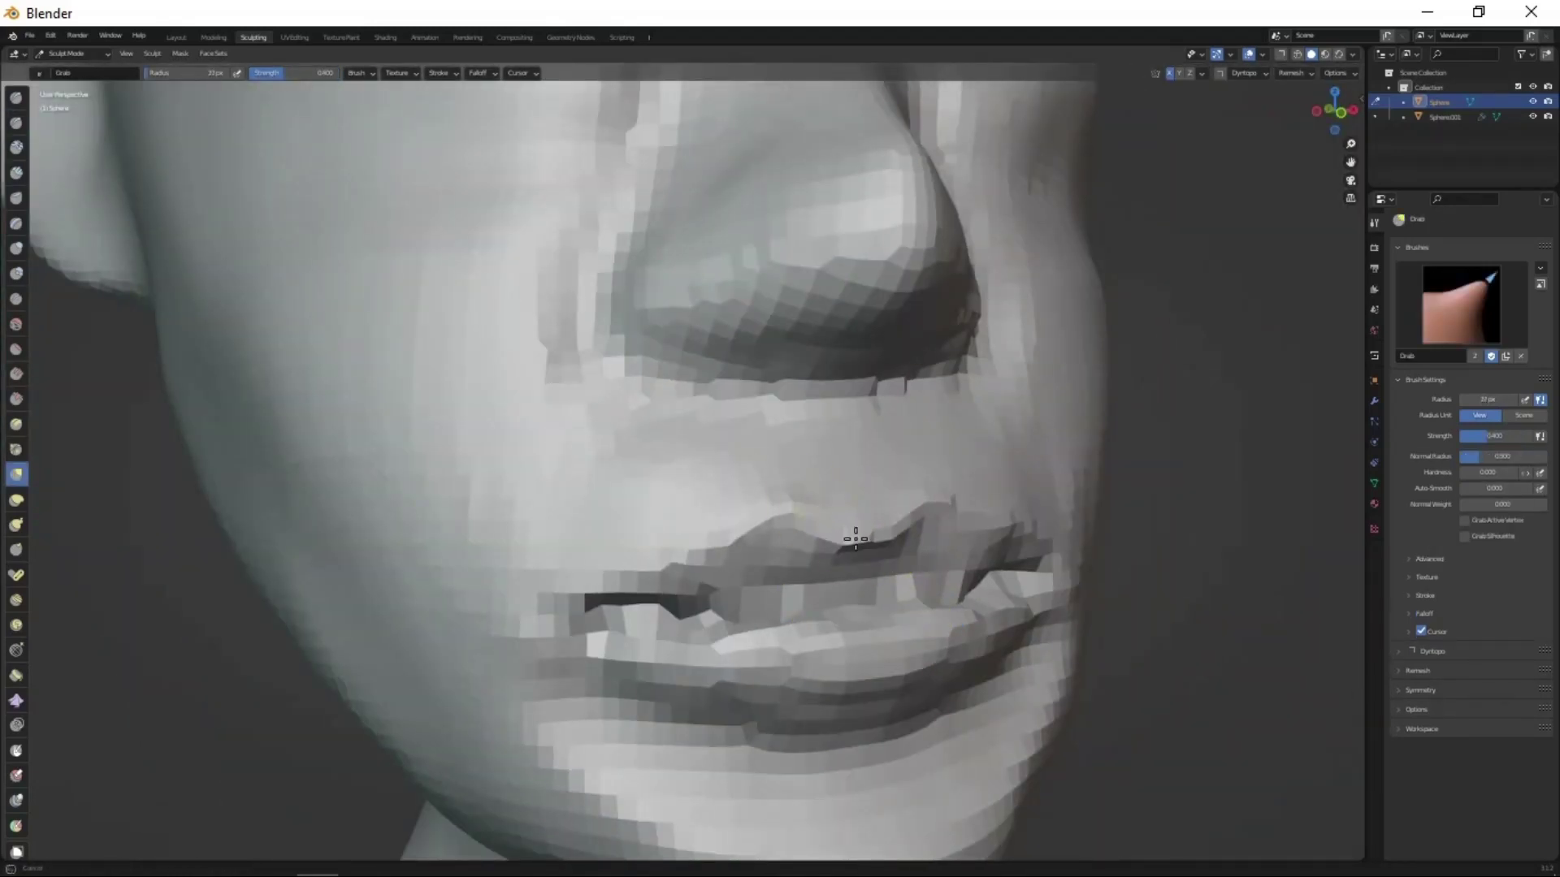
pyautogui.press('x')
pyautogui.moveTo(836, 469)
pyautogui.mouseDown(button='middle')
pyautogui.moveTo(891, 320)
pyautogui.moveTo(933, 320)
pyautogui.moveTo(915, 331)
pyautogui.moveTo(892, 306)
pyautogui.mouseUp(button='middle')
pyautogui.scroll(-5, 985, 564)
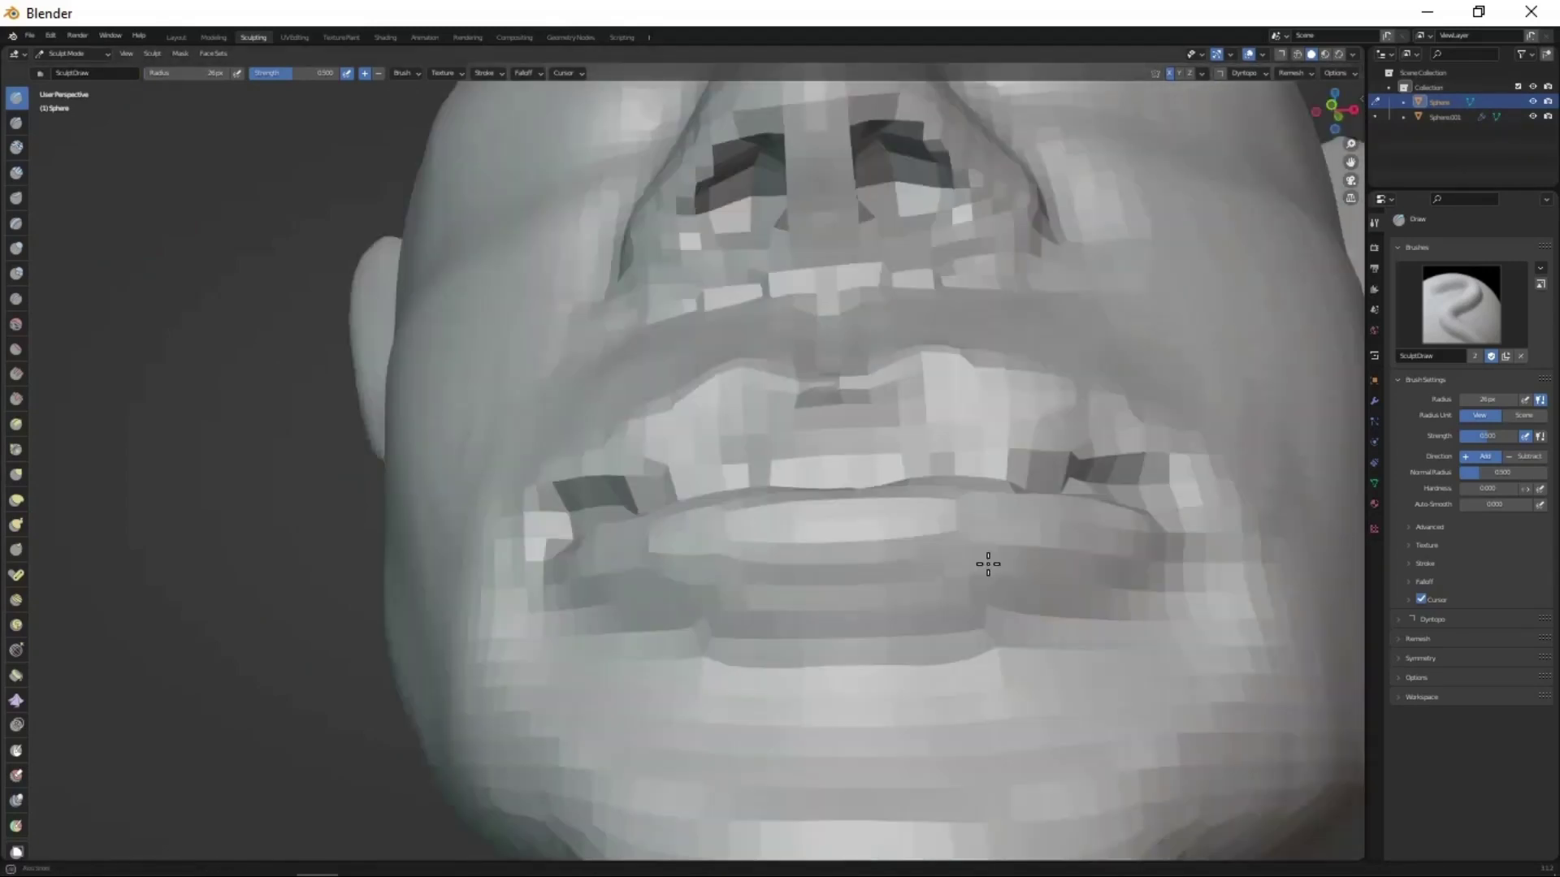
pyautogui.scroll(-3, 881, 471)
# - Refine the nostrils with Grab, then pick Draw Sharp for the ear's inner rim
pyautogui.press('g')
pyautogui.moveTo(881, 470); pyautogui.dragTo(898, 613, button='middle')
pyautogui.scroll(2, 935, 666)
pyautogui.scroll(-3, 935, 666)
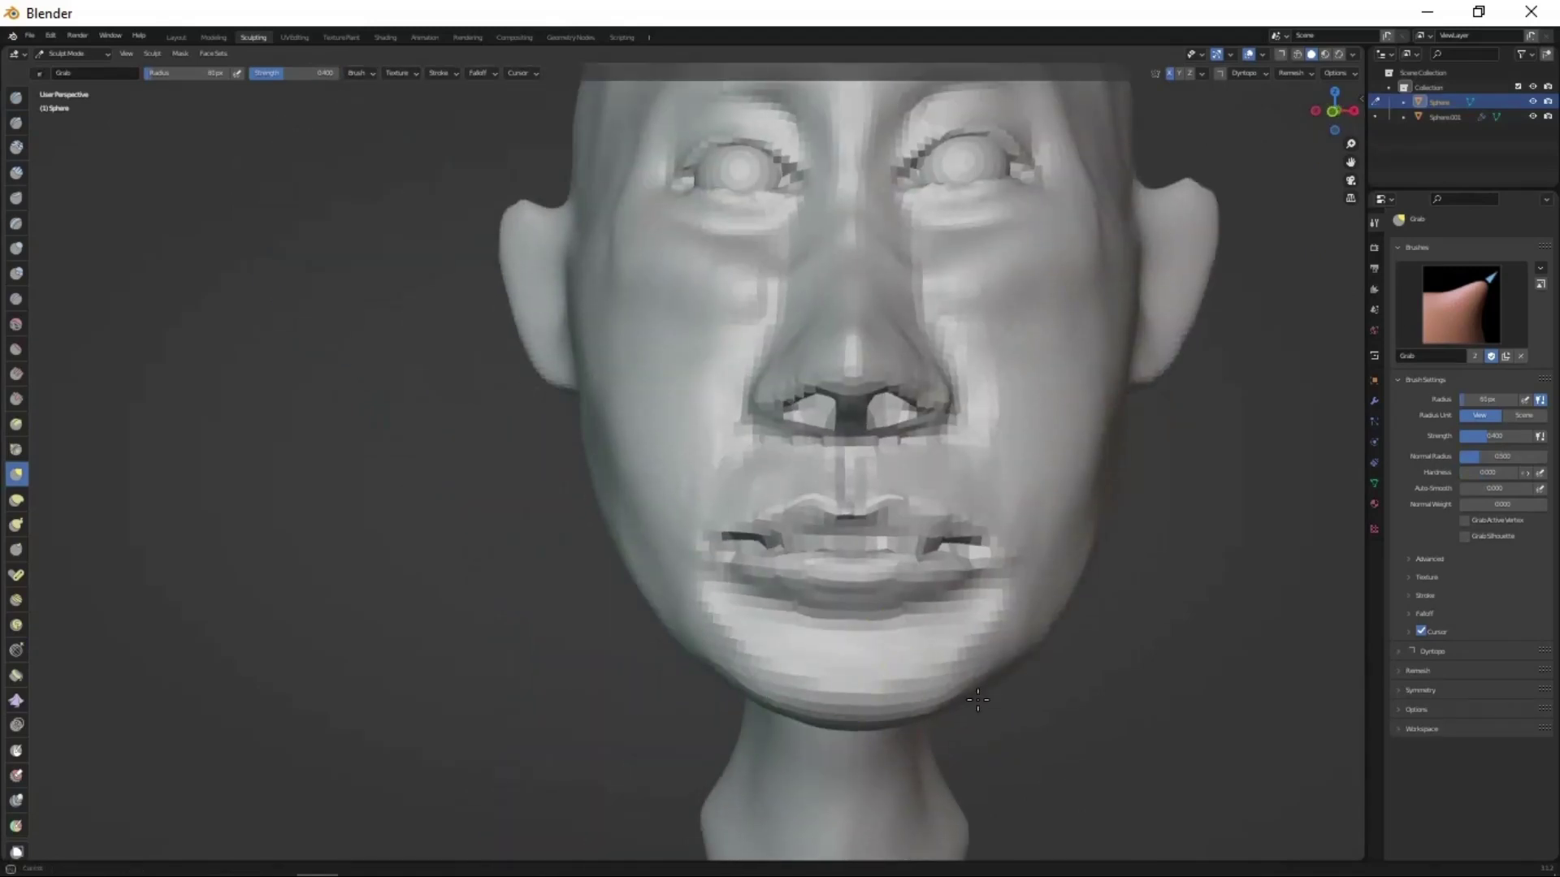
pyautogui.moveTo(935, 666)
pyautogui.mouseDown(button='middle')
pyautogui.moveTo(1002, 626)
pyautogui.moveTo(873, 544)
pyautogui.moveTo(913, 686)
pyautogui.moveTo(853, 617)
pyautogui.mouseUp(button='middle')
pyautogui.scroll(3, 873, 544)
pyautogui.scroll(-3, 873, 545)
pyautogui.scroll(4, 675, 501)
pyautogui.hotkey('shift', 'x')
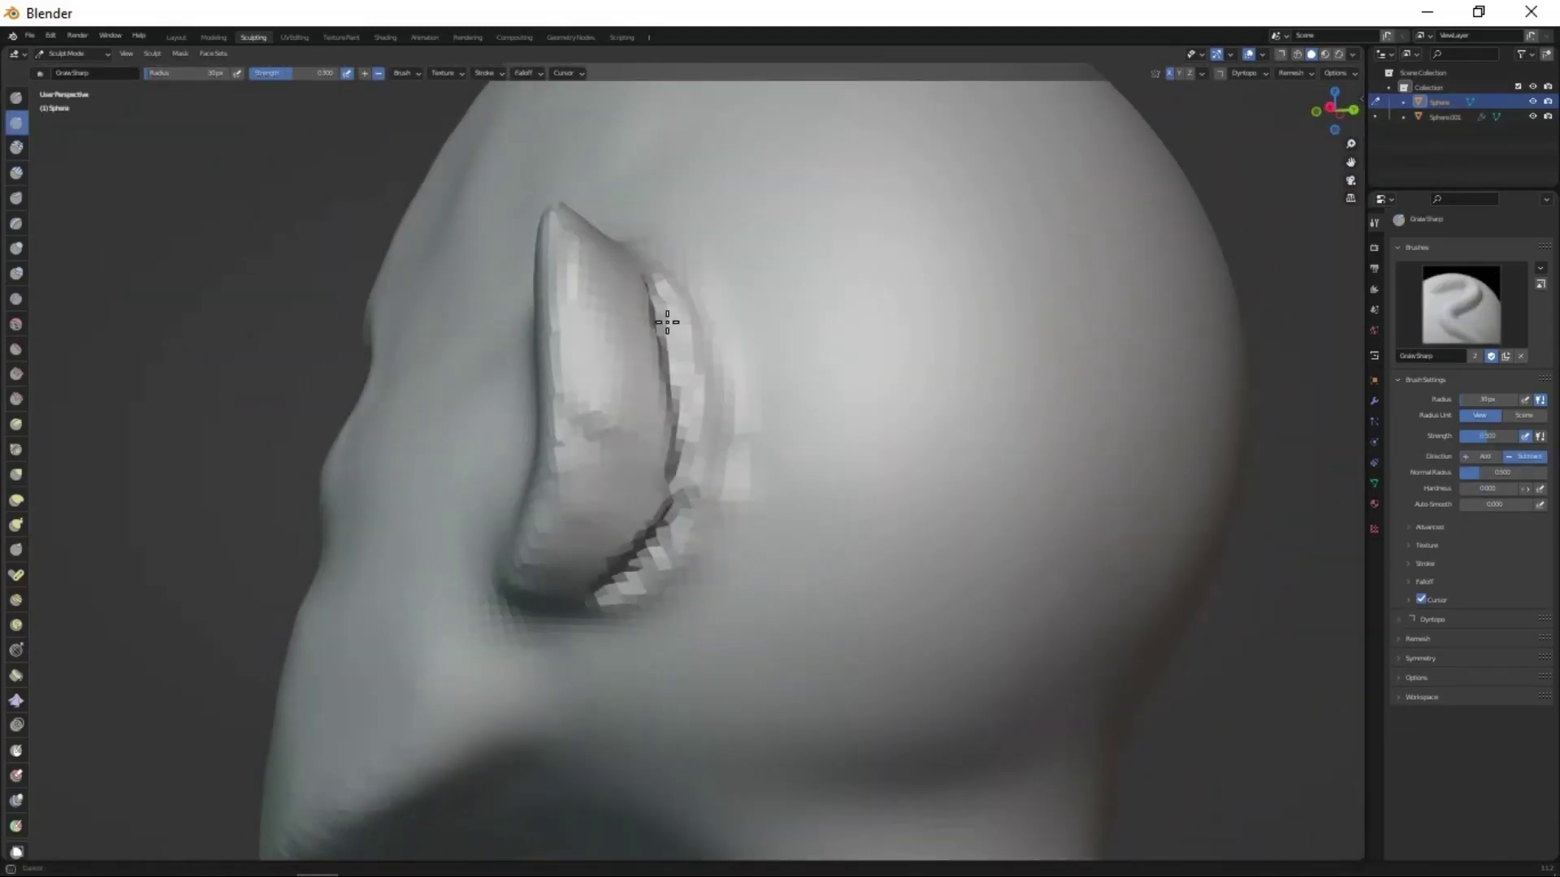
# - Pull the ear into a pointed shape with the Grab brush
pyautogui.moveTo(667, 322)
pyautogui.mouseDown(button='middle')
pyautogui.moveTo(698, 484)
pyautogui.moveTo(684, 463)
pyautogui.moveTo(721, 522)
pyautogui.moveTo(642, 257)
pyautogui.mouseUp(button='middle')
pyautogui.press('g')
pyautogui.moveTo(643, 256); pyautogui.dragTo(642, 309)
pyautogui.moveTo(641, 309)
pyautogui.mouseDown(button='middle')
pyautogui.moveTo(586, 373)
pyautogui.moveTo(596, 334)
pyautogui.mouseUp(button='middle')
# - Shrink the brush and draw the ear's inner folds, antihelix and tragus
pyautogui.press('f')
pyautogui.click(586, 373)
pyautogui.scroll(-5, 596, 334)
pyautogui.press('x')
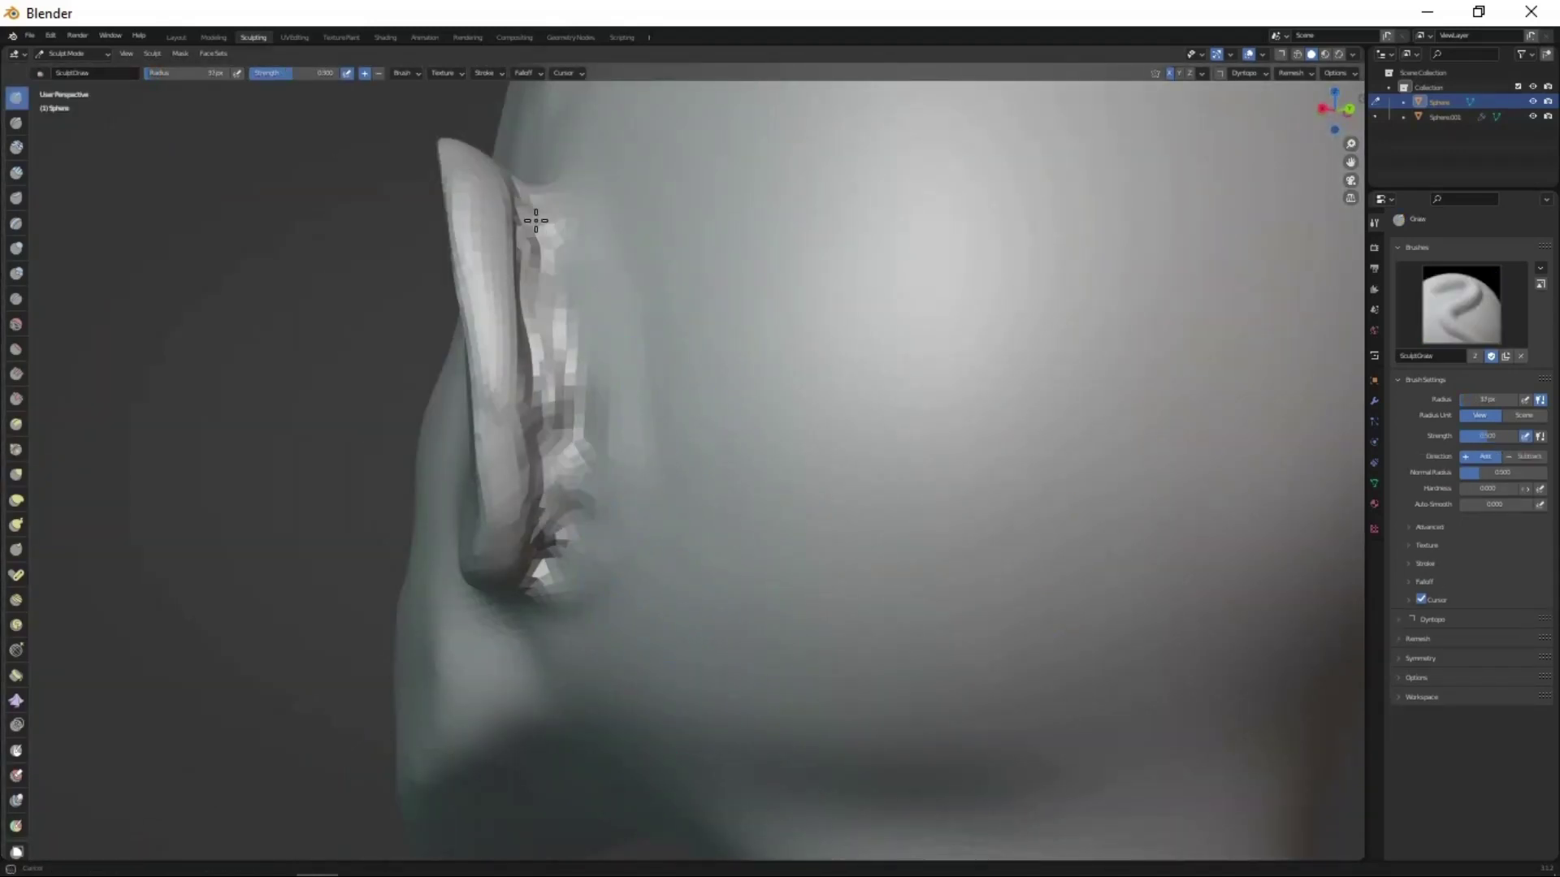
pyautogui.moveTo(533, 219)
pyautogui.mouseDown(button='middle')
pyautogui.moveTo(666, 602)
pyautogui.moveTo(733, 461)
pyautogui.mouseUp(button='middle')
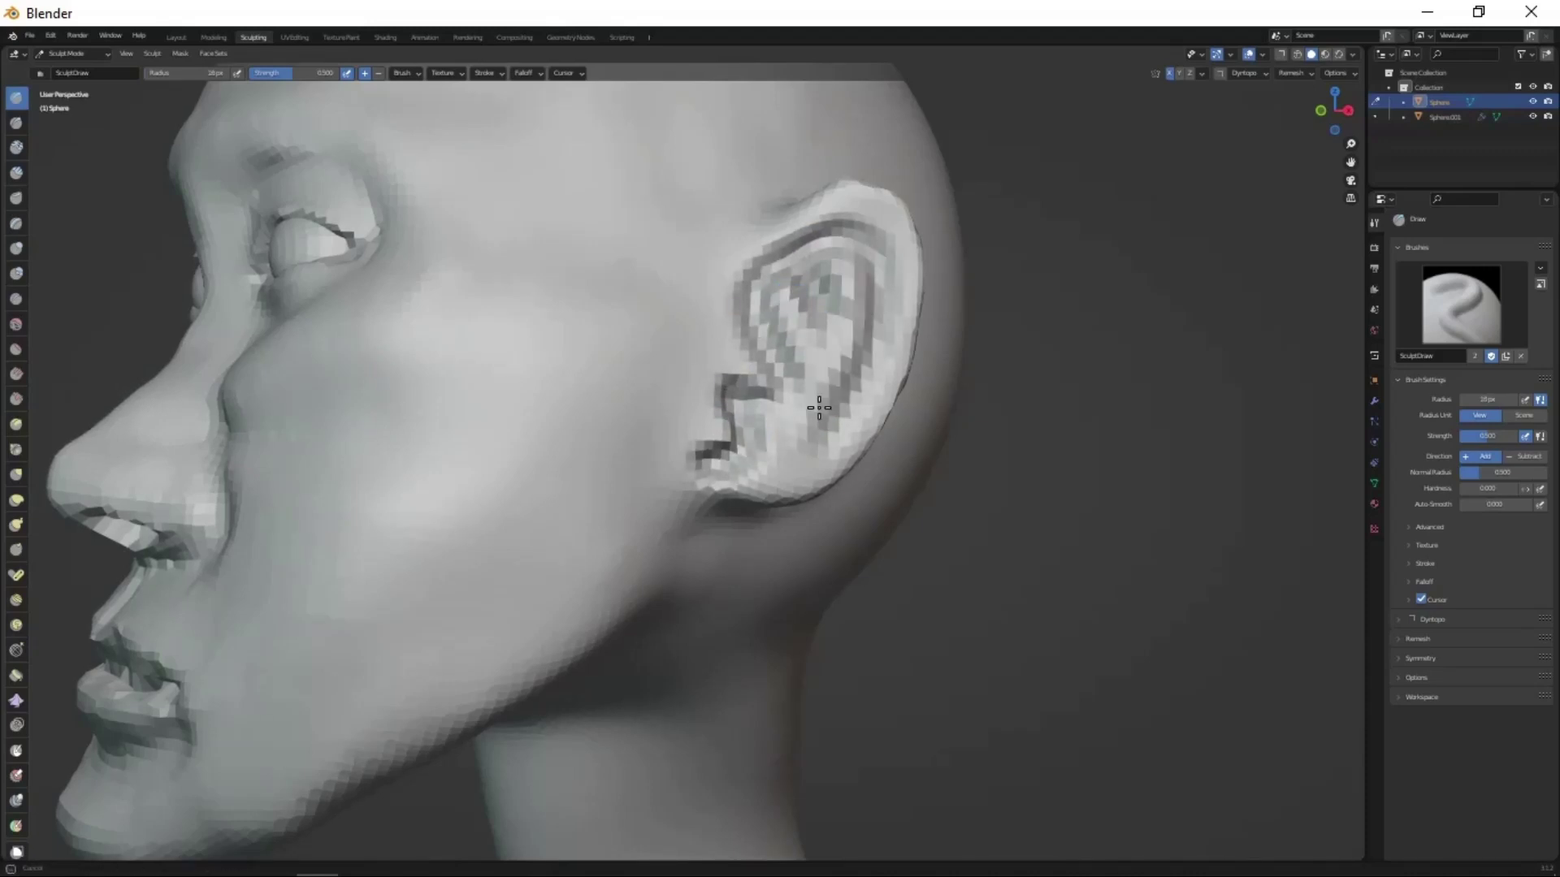
pyautogui.moveTo(720, 300)
pyautogui.mouseDown(button='middle')
pyautogui.moveTo(689, 522)
pyautogui.moveTo(788, 441)
pyautogui.moveTo(859, 480)
pyautogui.moveTo(845, 647)
pyautogui.moveTo(768, 615)
pyautogui.mouseUp(button='middle')
pyautogui.scroll(3, 859, 480)
pyautogui.scroll(-5, 859, 480)
# - Pull the chin into shape with Grab and inspect the whole head
pyautogui.press('g')
pyautogui.moveTo(601, 674); pyautogui.dragTo(641, 625)
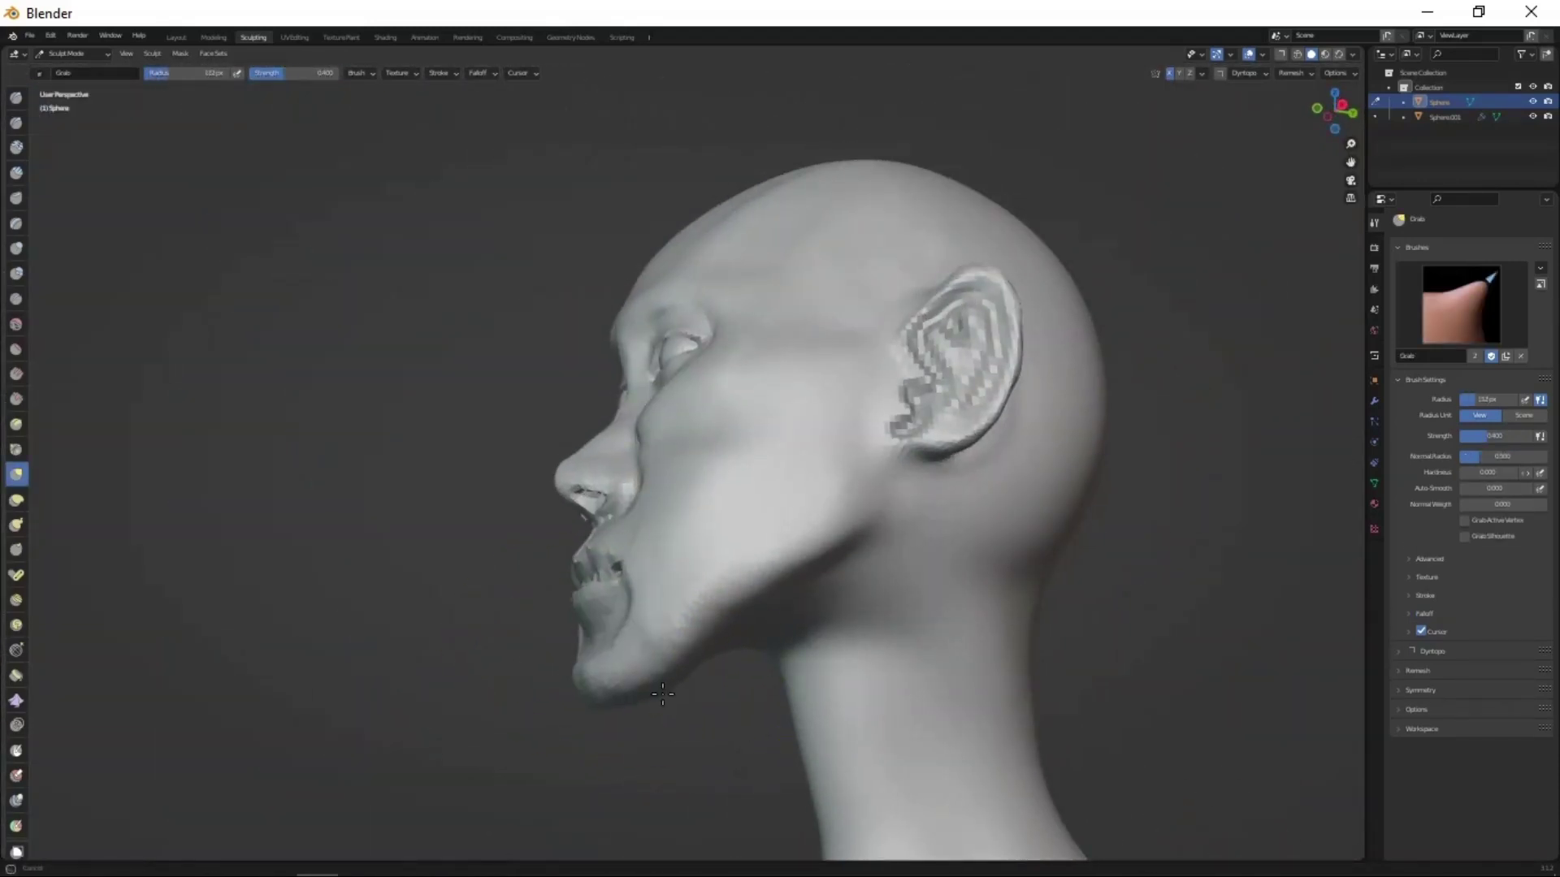
pyautogui.moveTo(641, 625)
pyautogui.mouseDown(button='middle')
pyautogui.moveTo(802, 731)
pyautogui.moveTo(908, 756)
pyautogui.moveTo(836, 647)
pyautogui.moveTo(861, 620)
pyautogui.moveTo(759, 233)
pyautogui.mouseUp(button='middle')
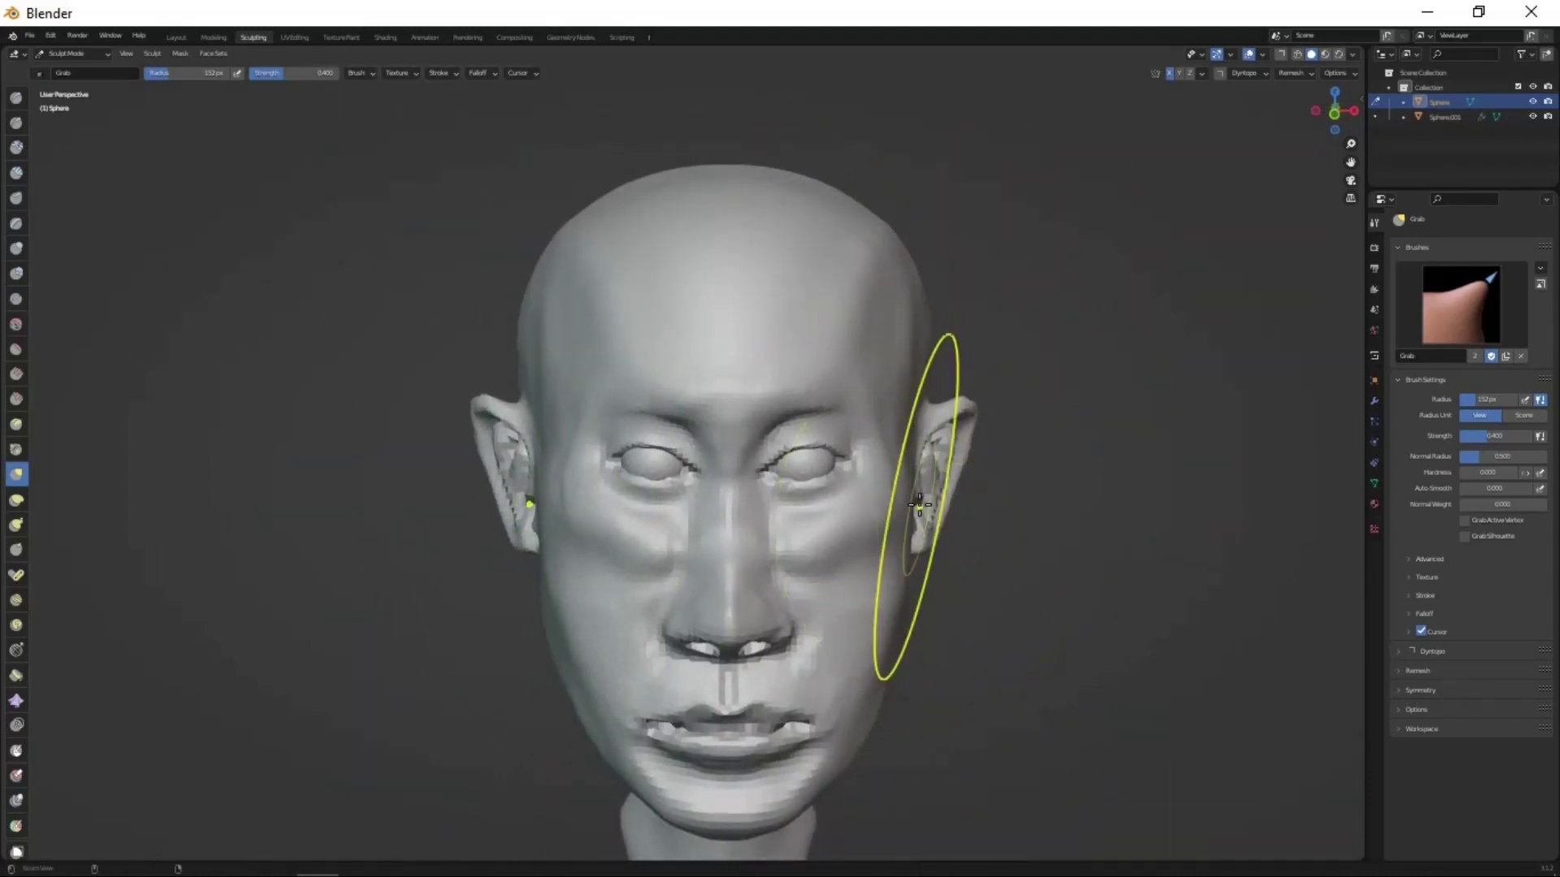
pyautogui.scroll(3, 908, 479)
pyautogui.scroll(-3, 866, 511)
pyautogui.moveTo(853, 488)
pyautogui.mouseDown(button='middle')
pyautogui.moveTo(863, 265)
pyautogui.moveTo(870, 345)
pyautogui.moveTo(791, 400)
pyautogui.moveTo(679, 97)
pyautogui.mouseUp(button='middle')
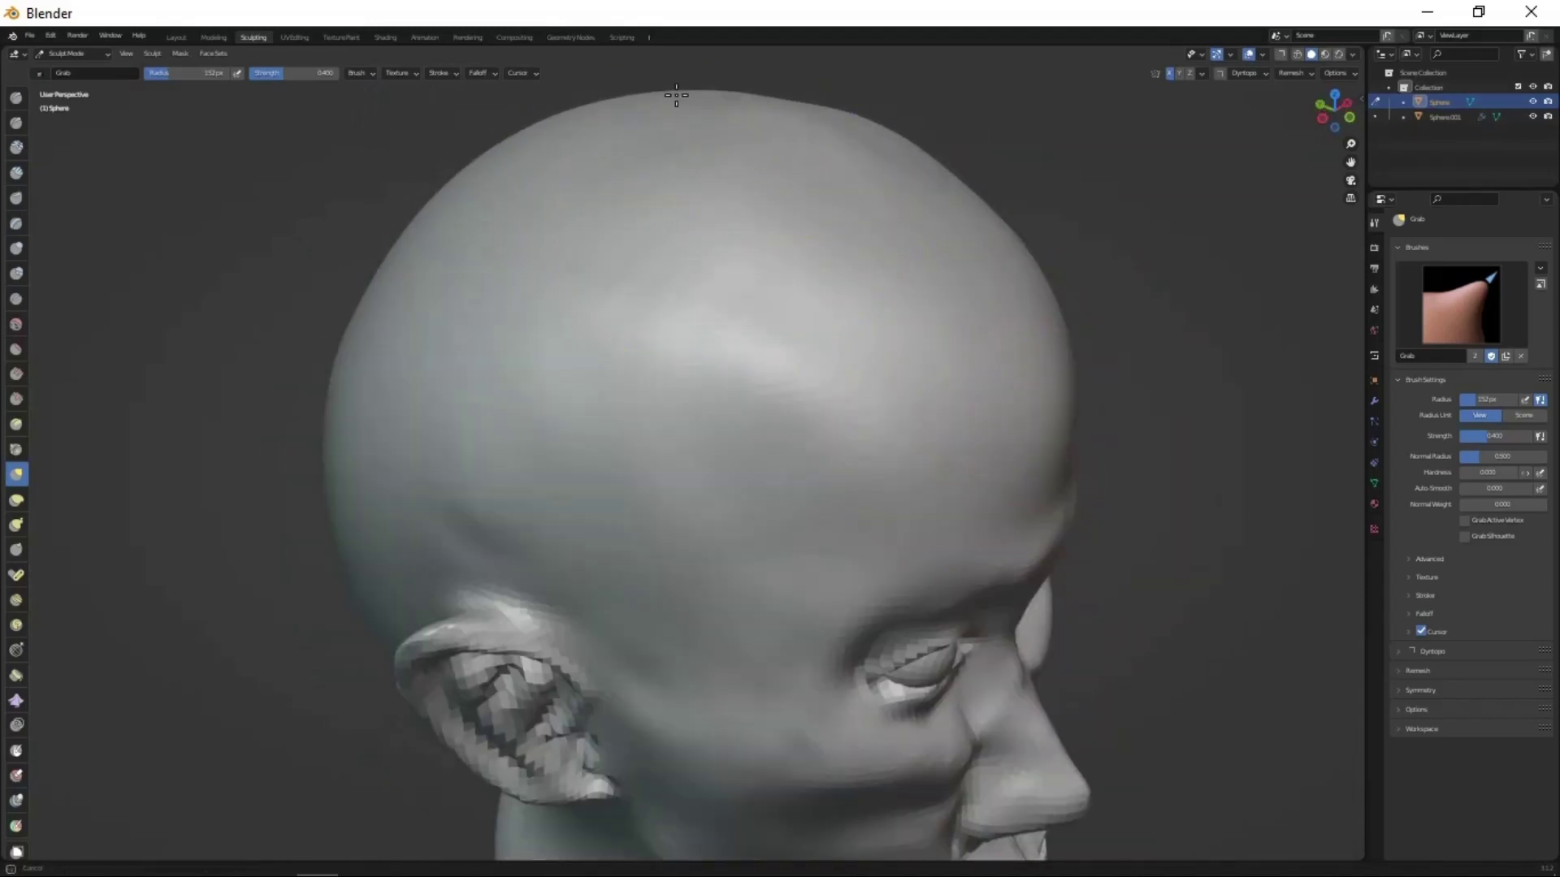
pyautogui.scroll(-3, 836, 334)
pyautogui.moveTo(836, 334)
pyautogui.mouseDown(button='middle')
pyautogui.moveTo(820, 371)
pyautogui.moveTo(916, 470)
pyautogui.moveTo(873, 620)
pyautogui.mouseUp(button='middle')
pyautogui.scroll(3, 917, 470)
pyautogui.scroll(-3, 874, 620)
pyautogui.scroll(3, 905, 546)
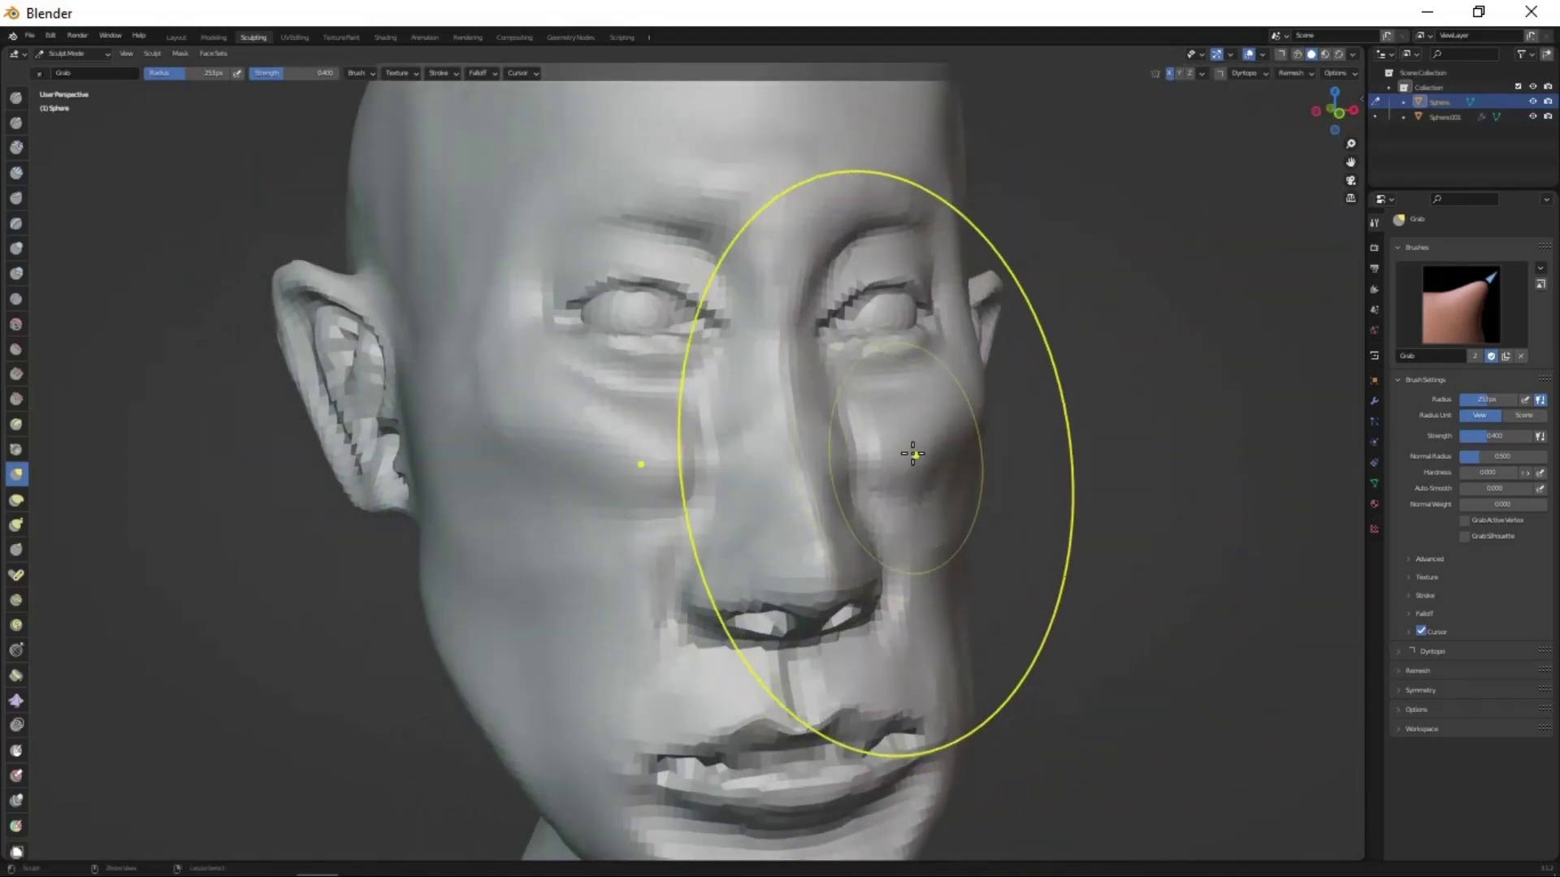
pyautogui.moveTo(912, 452); pyautogui.dragTo(968, 581, button='middle')
# - Shrink the brush and crease the lips
pyautogui.press('f')
pyautogui.click(887, 720)
pyautogui.keyDown('shift'); pyautogui.moveTo(887, 720); pyautogui.dragTo(857, 557, button='middle'); pyautogui.keyUp('shift')
pyautogui.scroll(1, 856, 557)
pyautogui.hotkey('shift', 'c')
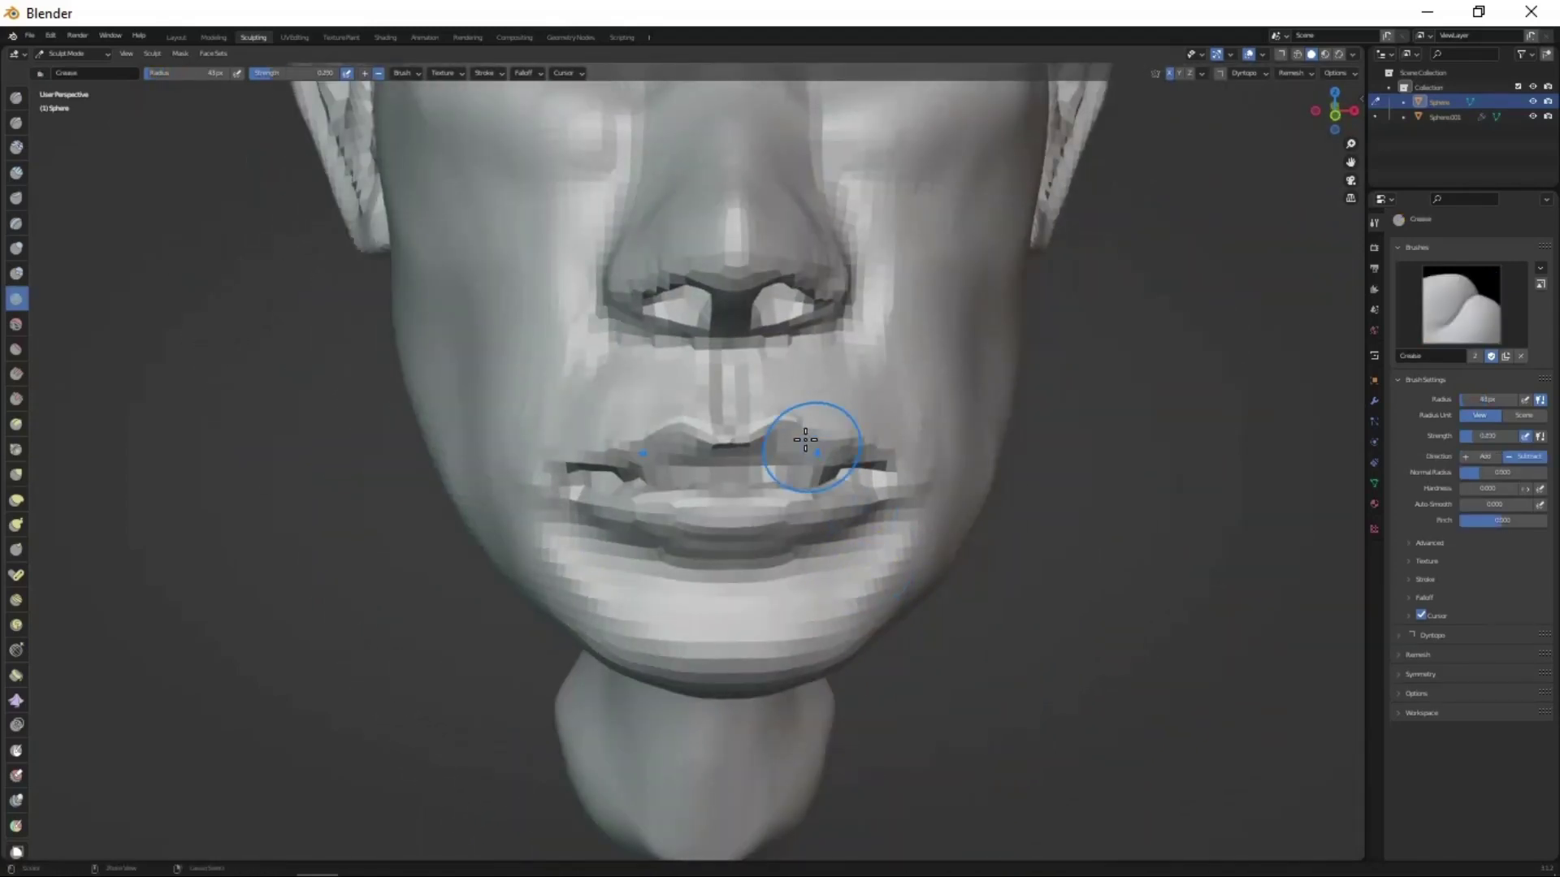
pyautogui.moveTo(789, 521)
pyautogui.mouseDown(button='middle')
pyautogui.moveTo(679, 452)
pyautogui.moveTo(731, 550)
pyautogui.mouseUp(button='middle')
# - Lay clay strips along the cheekbones with several diagonal strokes
pyautogui.press('c')
pyautogui.scroll(-2, 874, 557)
pyautogui.moveTo(875, 548); pyautogui.dragTo(870, 455)
pyautogui.moveTo(871, 455); pyautogui.dragTo(906, 422, button='middle')
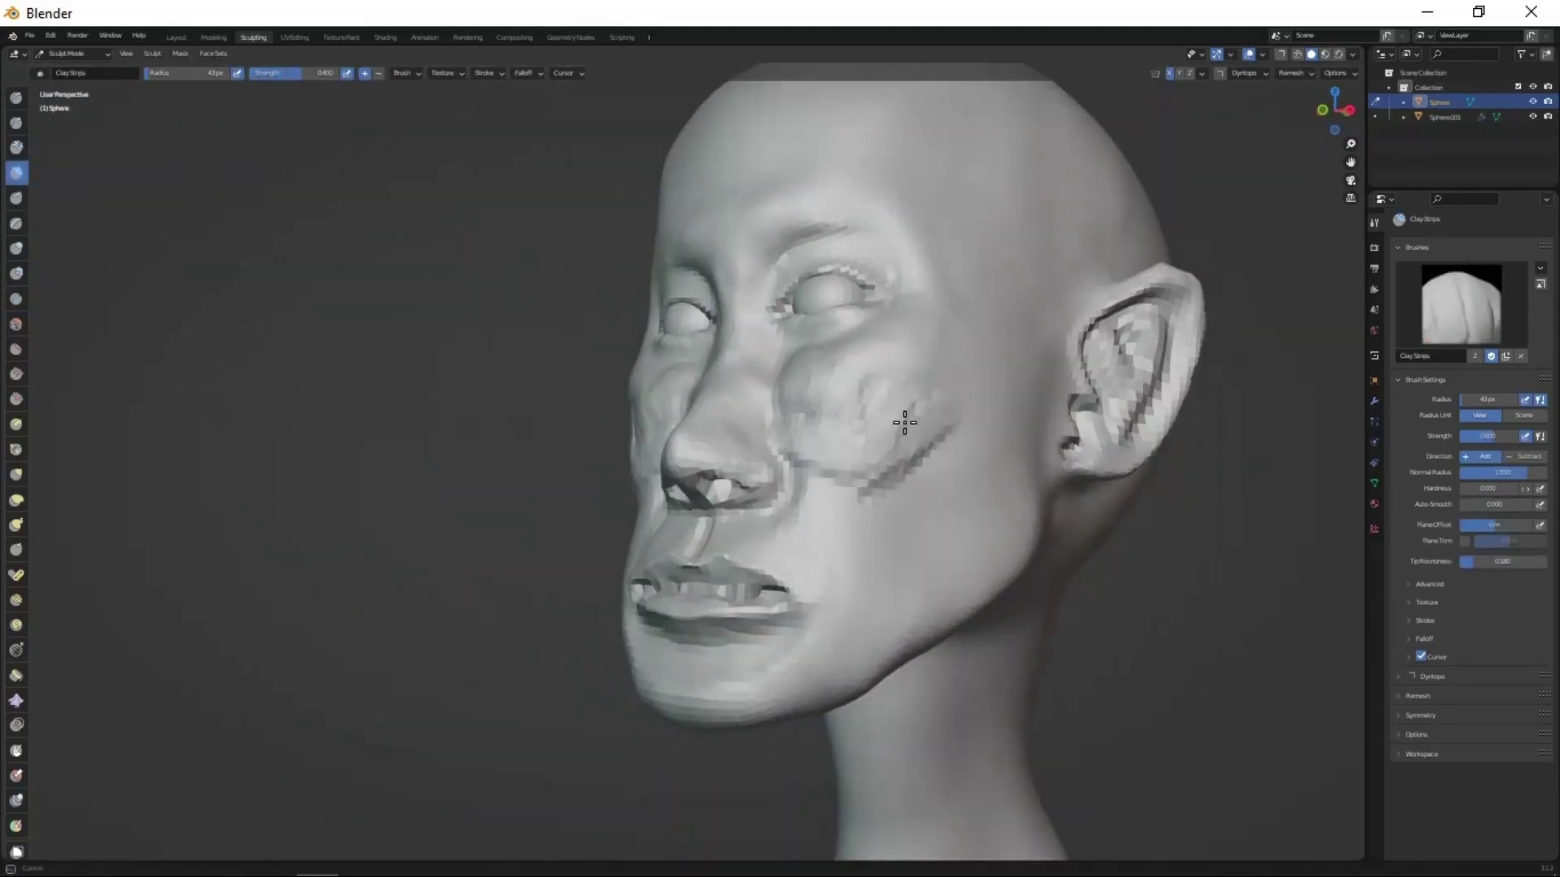
pyautogui.moveTo(906, 421); pyautogui.dragTo(874, 484)
pyautogui.moveTo(822, 457); pyautogui.dragTo(861, 438, button='middle')
pyautogui.moveTo(861, 438); pyautogui.dragTo(926, 336)
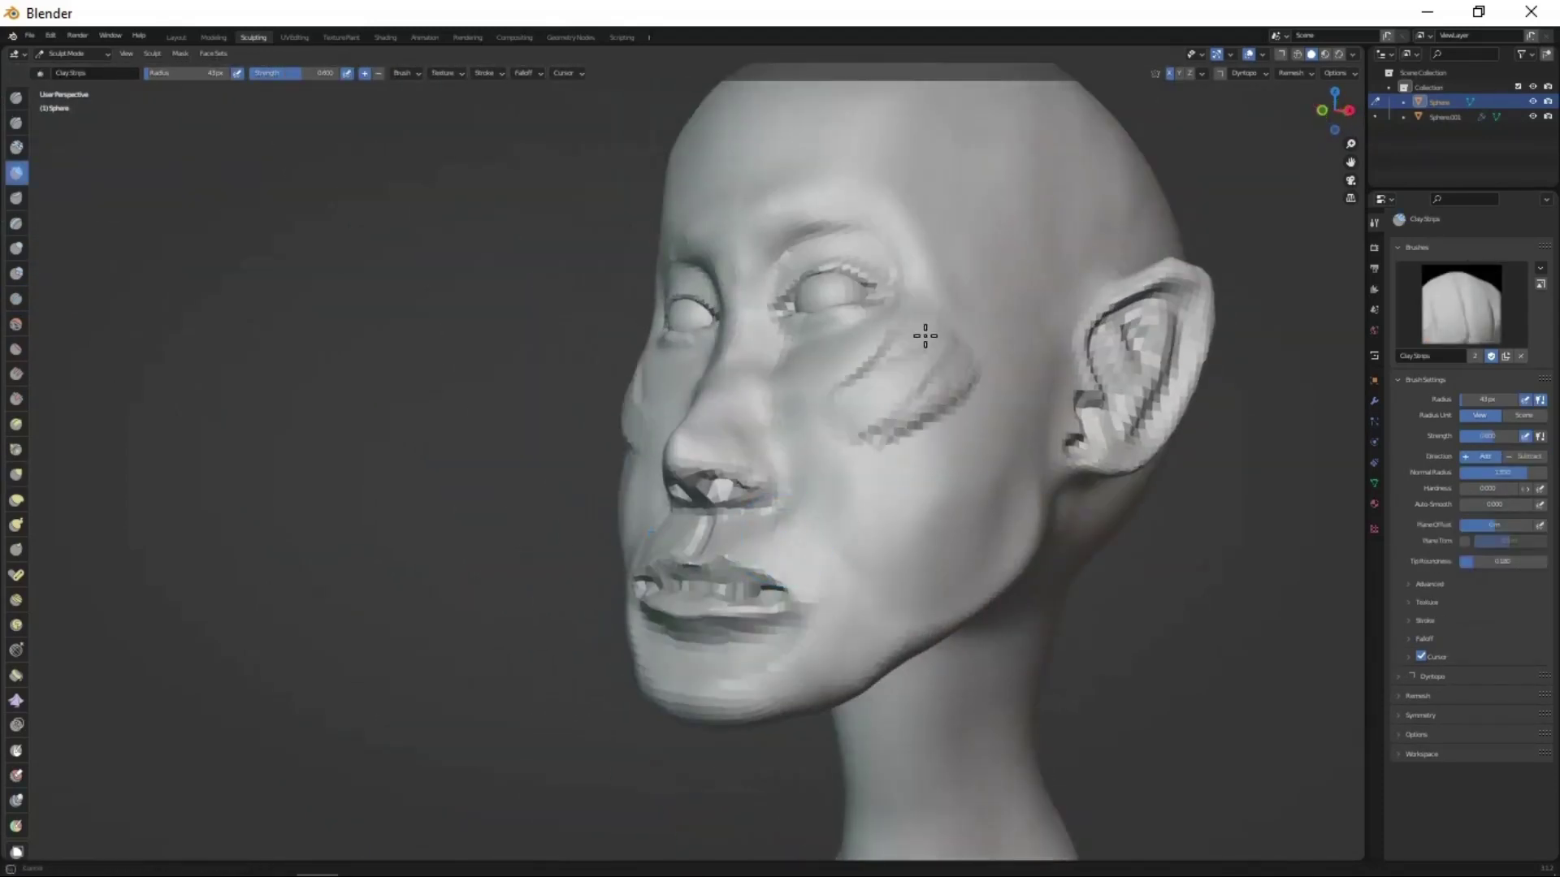
pyautogui.moveTo(940, 414); pyautogui.dragTo(767, 264, button='middle')
pyautogui.scroll(3, 846, 334)
# - Pull the lips forward with Grab and add clay around the nostrils
pyautogui.press('g')
pyautogui.scroll(-2, 865, 408)
pyautogui.hotkey('shift', 'c')
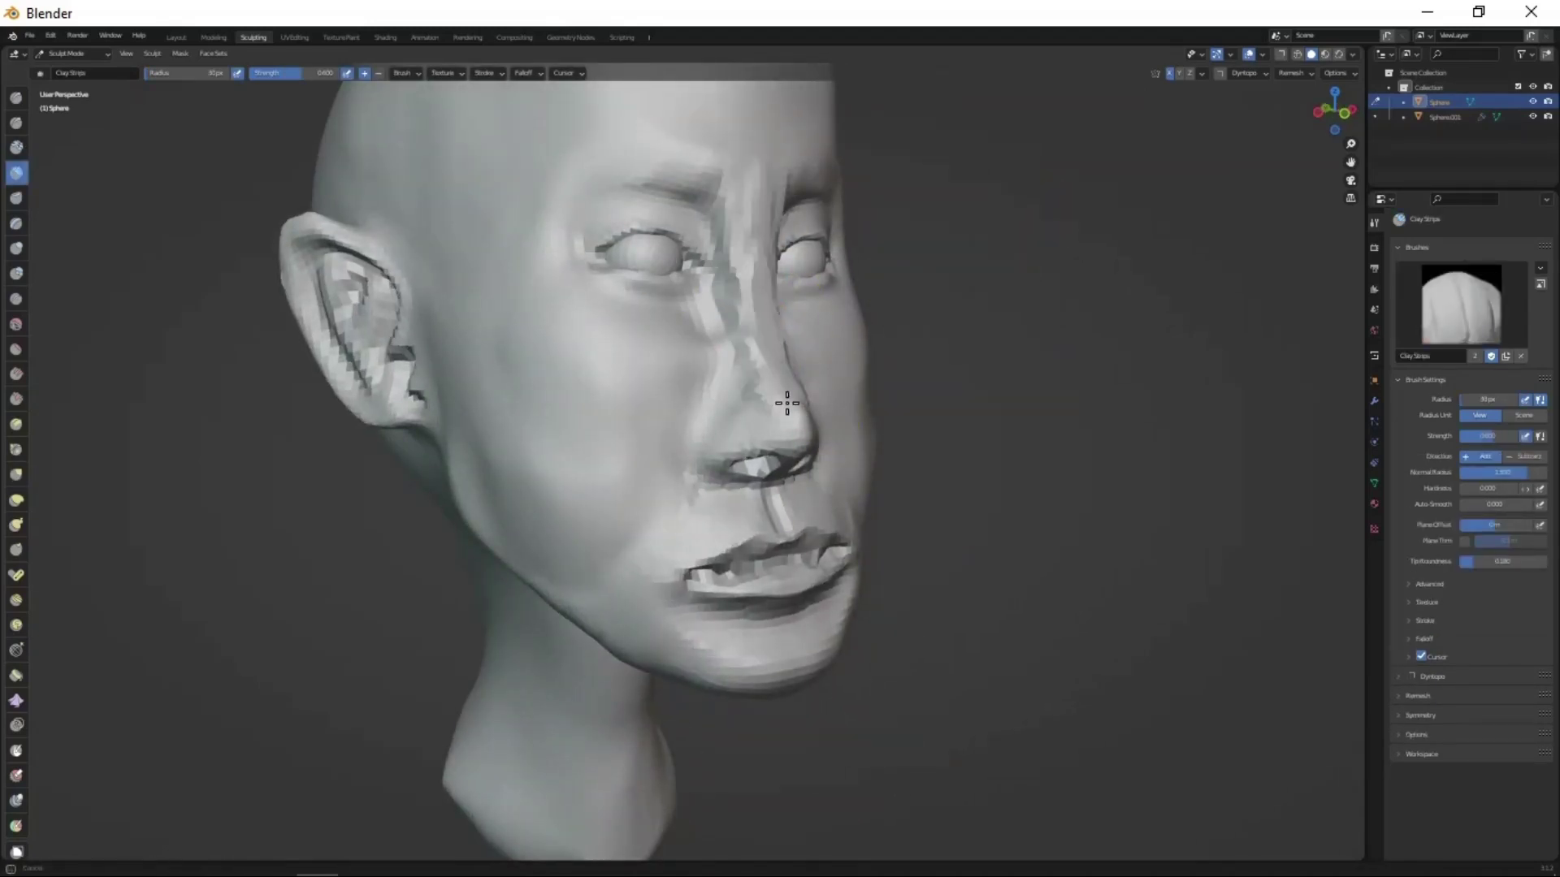
pyautogui.moveTo(771, 393)
pyautogui.mouseDown(button='middle')
pyautogui.moveTo(793, 330)
pyautogui.moveTo(839, 540)
pyautogui.mouseUp(button='middle')
pyautogui.press('g')
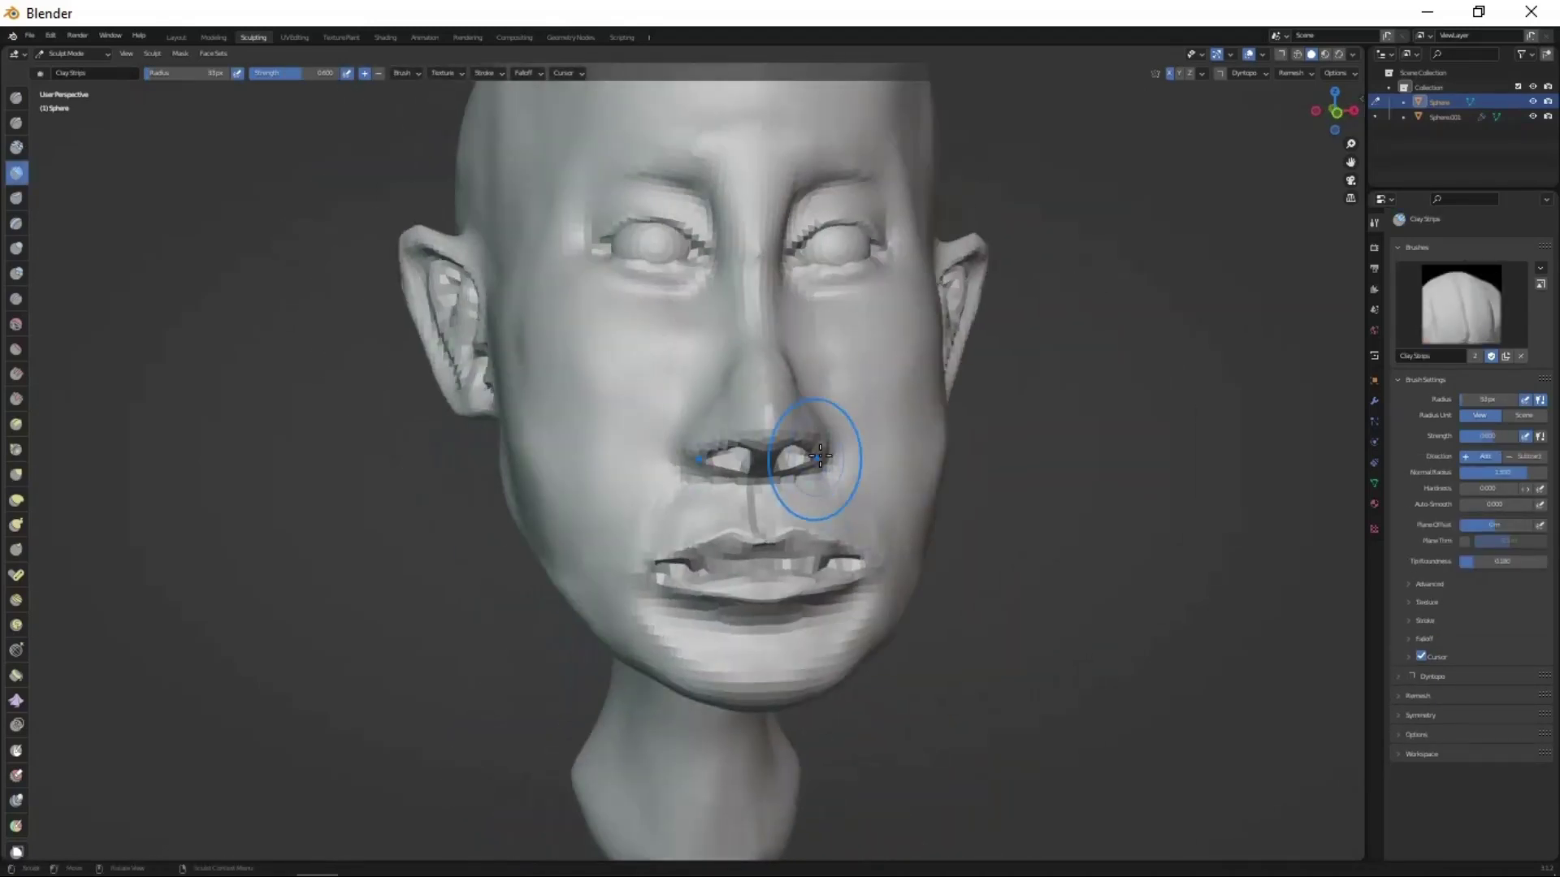
pyautogui.moveTo(811, 470); pyautogui.dragTo(800, 387, button='middle')
pyautogui.scroll(-2, 800, 386)
pyautogui.moveTo(843, 463); pyautogui.dragTo(825, 453, button='middle')
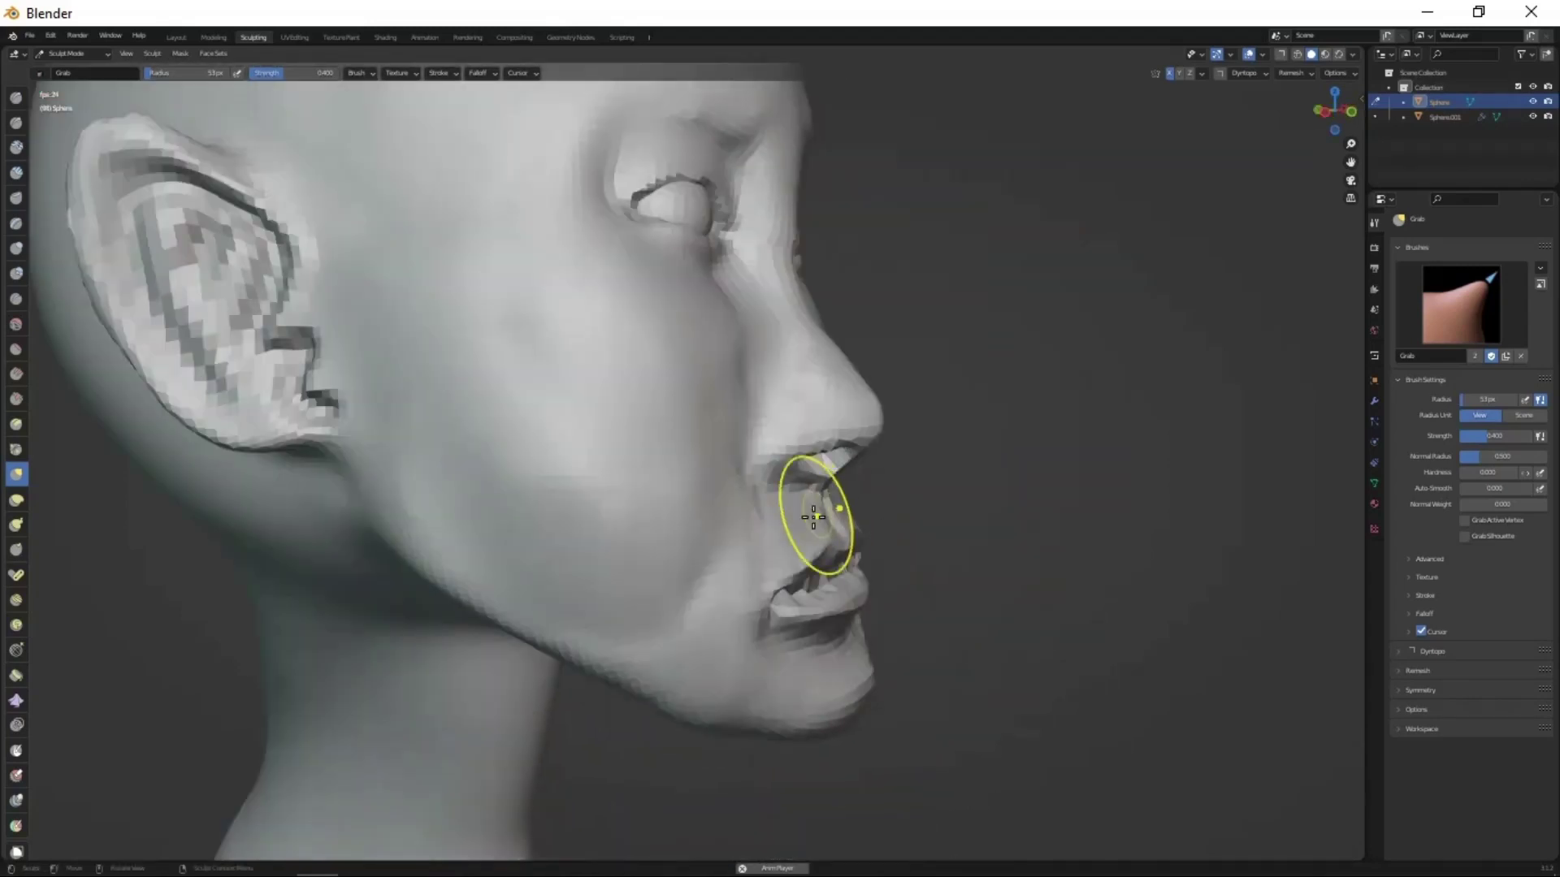
# - Build up the brow ridge above the eyes with Clay Strips
pyautogui.moveTo(816, 505)
pyautogui.mouseDown(button='middle')
pyautogui.moveTo(803, 530)
pyautogui.moveTo(895, 557)
pyautogui.moveTo(861, 487)
pyautogui.mouseUp(button='middle')
pyautogui.scroll(3, 714, 597)
pyautogui.scroll(-2, 719, 233)
pyautogui.press('c')
pyautogui.scroll(4, 887, 354)
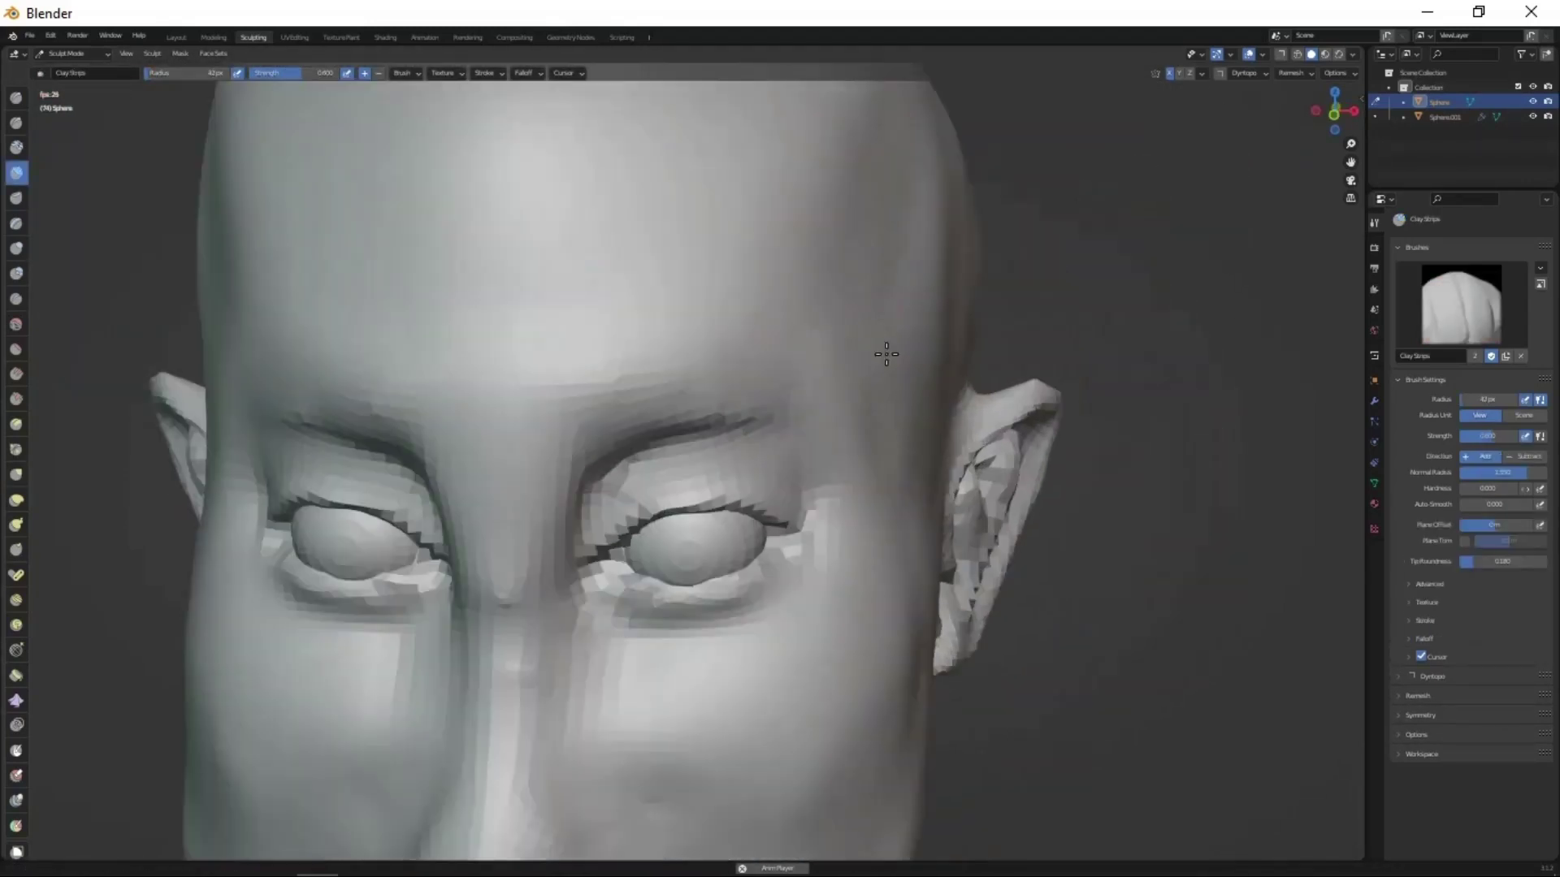
pyautogui.moveTo(886, 354); pyautogui.dragTo(697, 455, button='middle')
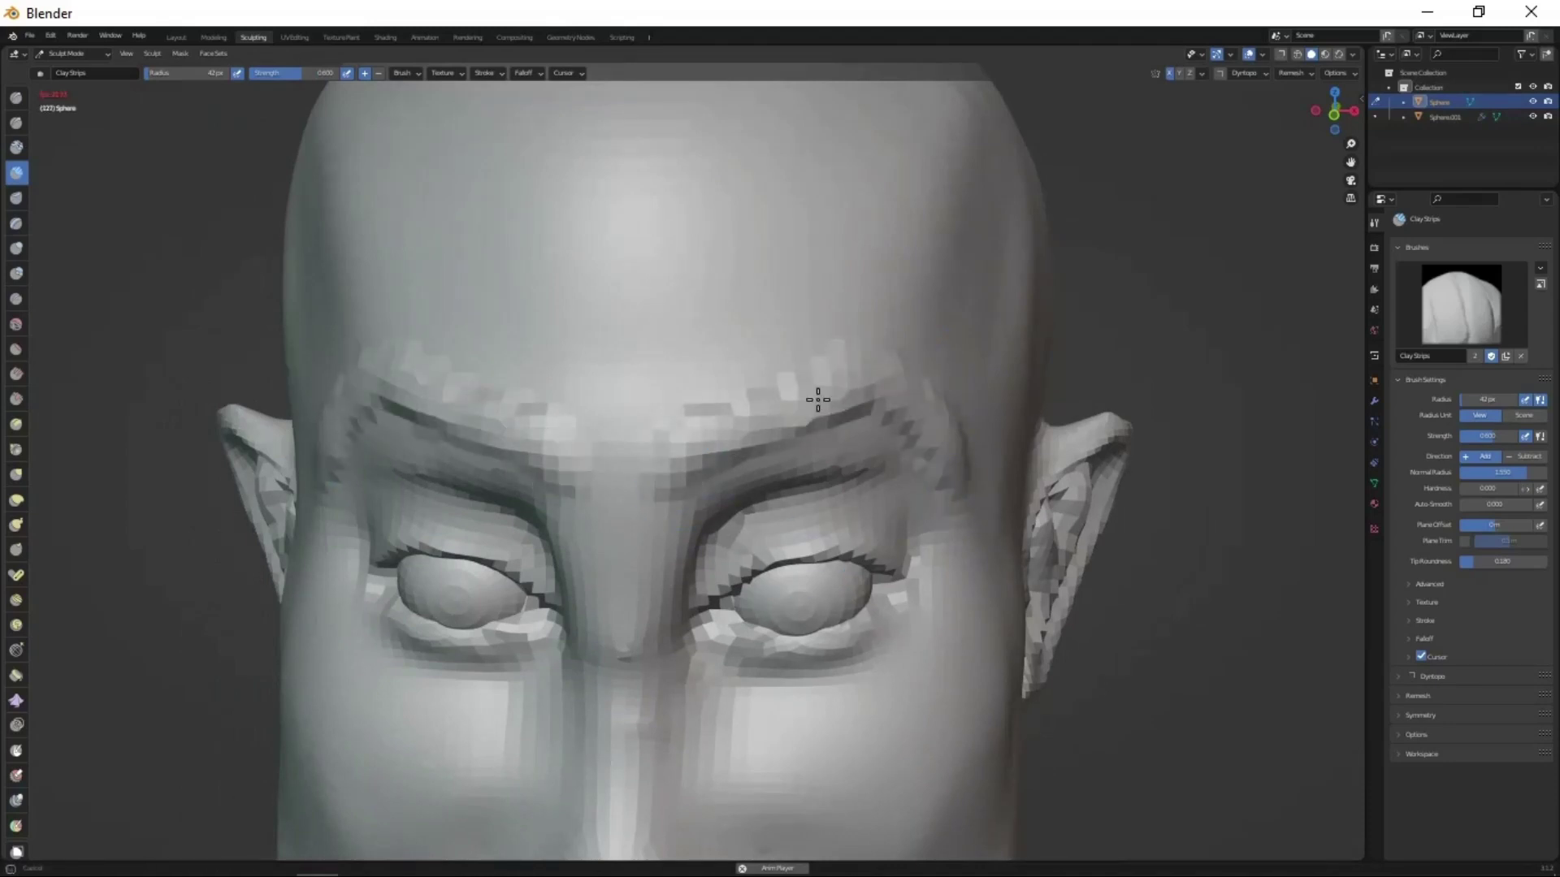
pyautogui.scroll(-2, 817, 399)
pyautogui.moveTo(817, 399); pyautogui.dragTo(931, 299, button='middle')
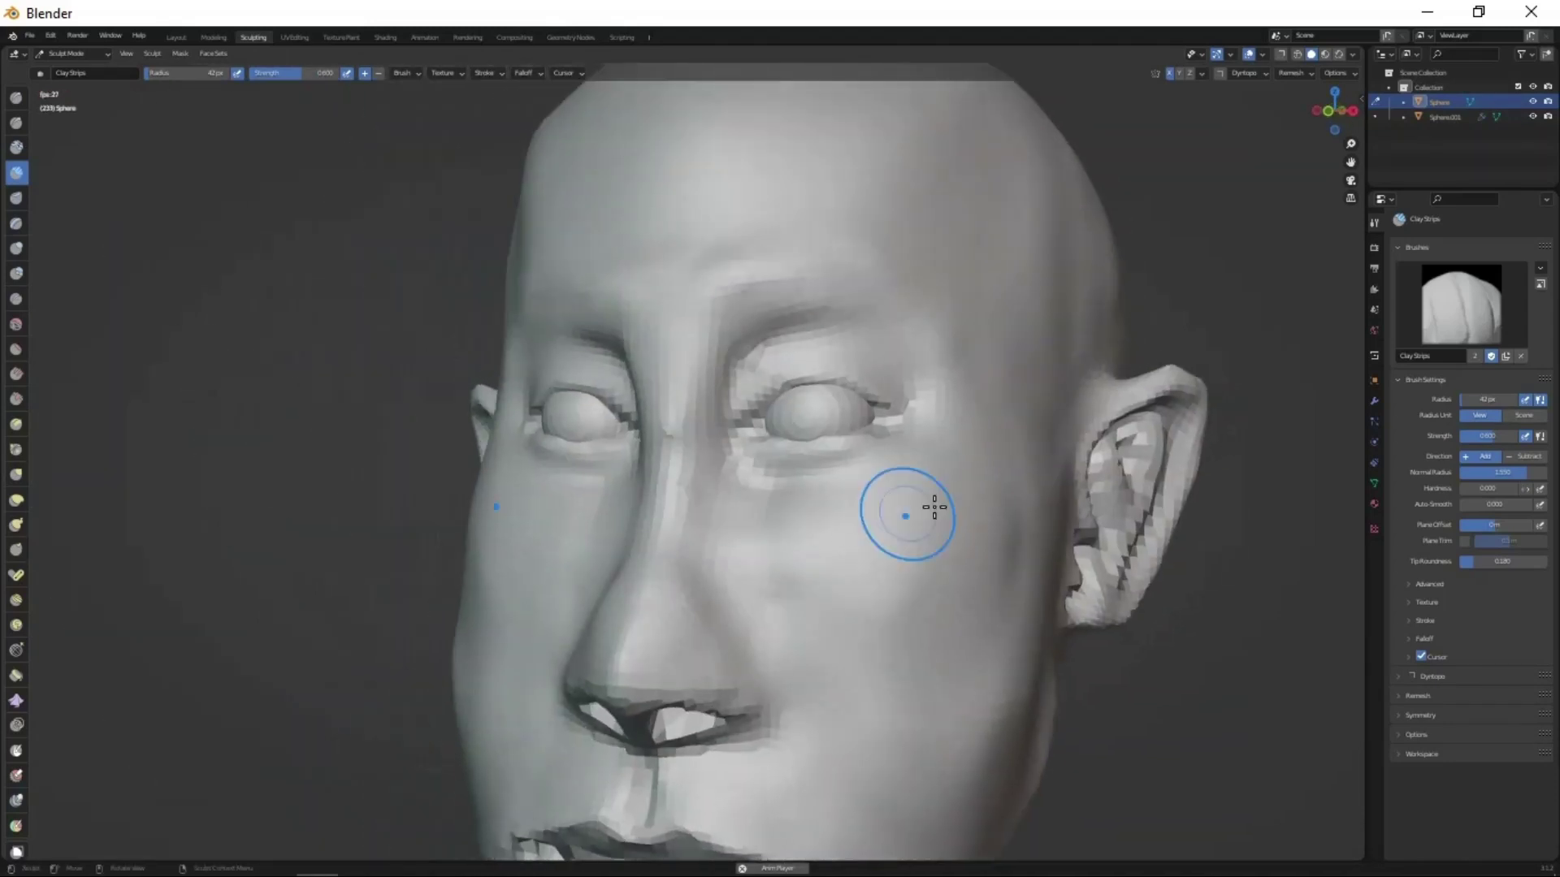
# - Smooth the cheeks with Draw strokes, viewing around the ear and neck
pyautogui.press('x')
pyautogui.moveTo(844, 533)
pyautogui.mouseDown(button='middle')
pyautogui.moveTo(877, 435)
pyautogui.moveTo(902, 515)
pyautogui.moveTo(780, 561)
pyautogui.moveTo(1037, 498)
pyautogui.mouseUp(button='middle')
pyautogui.scroll(-3, 878, 435)
pyautogui.scroll(3, 950, 505)
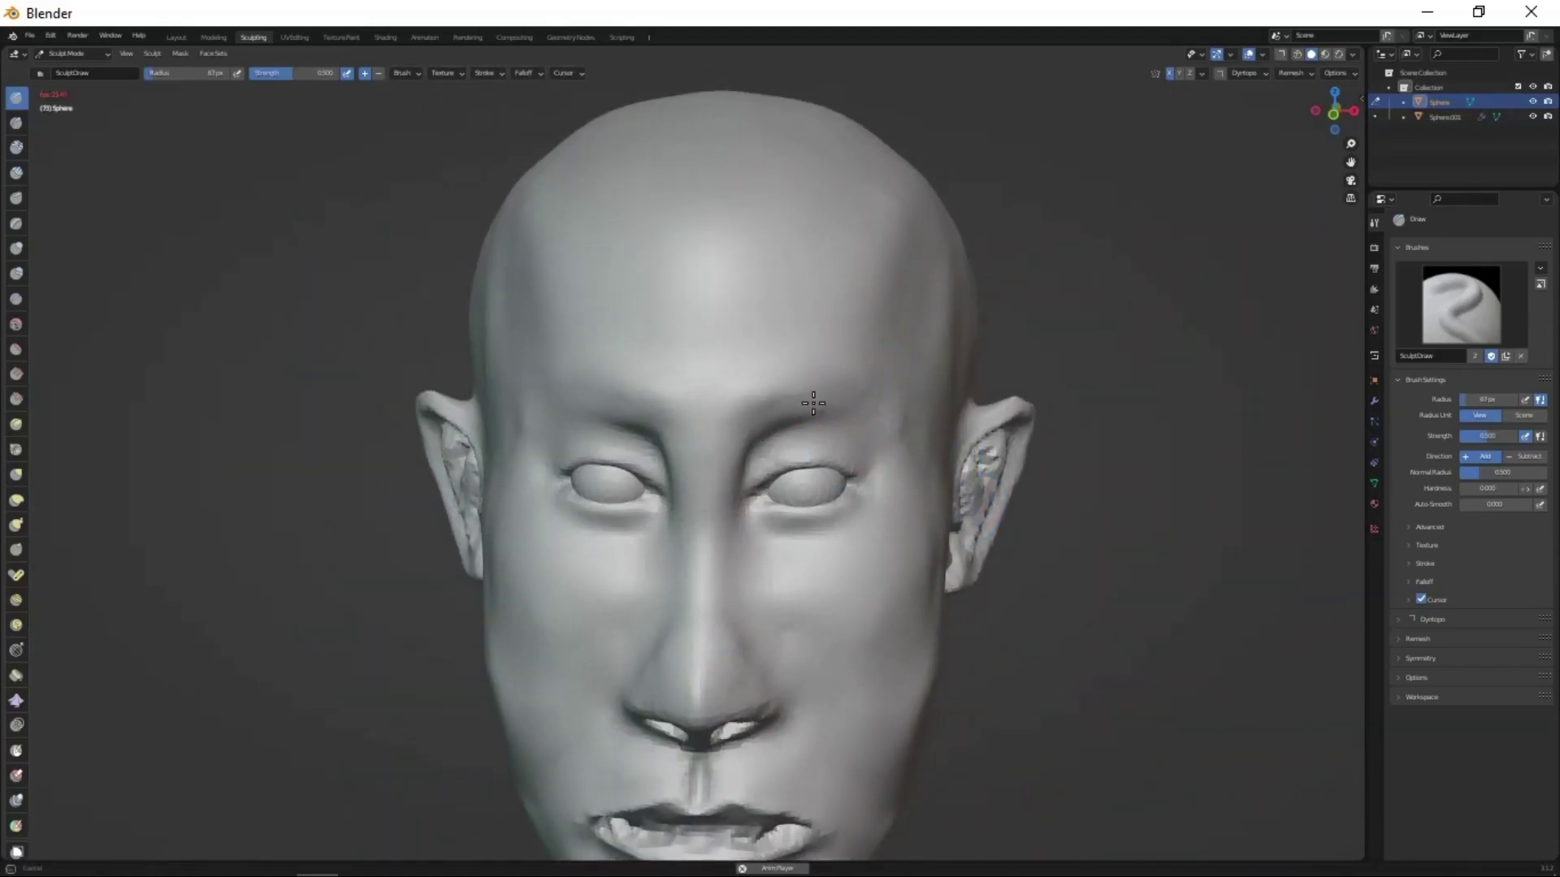
pyautogui.moveTo(813, 403); pyautogui.dragTo(919, 409, button='middle')
pyautogui.scroll(3, 919, 410)
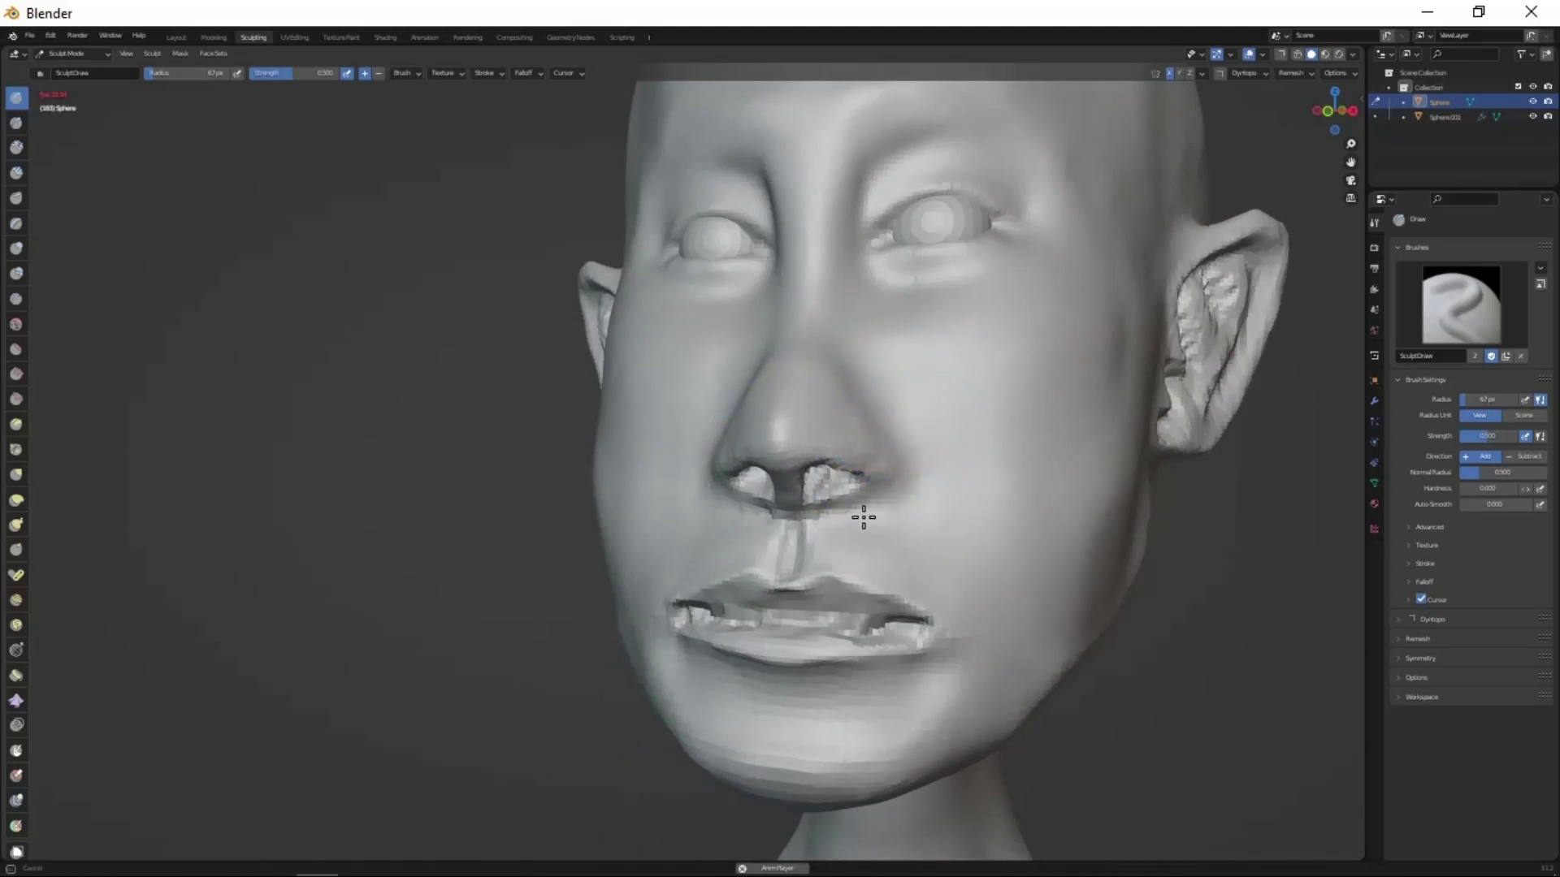
pyautogui.moveTo(863, 517)
pyautogui.mouseDown(button='middle')
pyautogui.moveTo(867, 373)
pyautogui.moveTo(790, 494)
pyautogui.mouseUp(button='middle')
pyautogui.moveTo(875, 518)
pyautogui.mouseDown(button='middle')
pyautogui.moveTo(880, 546)
pyautogui.moveTo(1089, 431)
pyautogui.moveTo(916, 598)
pyautogui.moveTo(733, 499)
pyautogui.moveTo(901, 574)
pyautogui.moveTo(967, 390)
pyautogui.moveTo(947, 251)
pyautogui.moveTo(910, 569)
pyautogui.moveTo(992, 714)
pyautogui.moveTo(957, 585)
pyautogui.moveTo(908, 543)
pyautogui.moveTo(860, 598)
pyautogui.moveTo(748, 333)
pyautogui.moveTo(636, 609)
pyautogui.moveTo(947, 505)
pyautogui.moveTo(1040, 567)
pyautogui.moveTo(1088, 560)
pyautogui.moveTo(624, 546)
pyautogui.moveTo(539, 460)
pyautogui.moveTo(725, 366)
pyautogui.mouseUp(button='middle')
pyautogui.press('g')
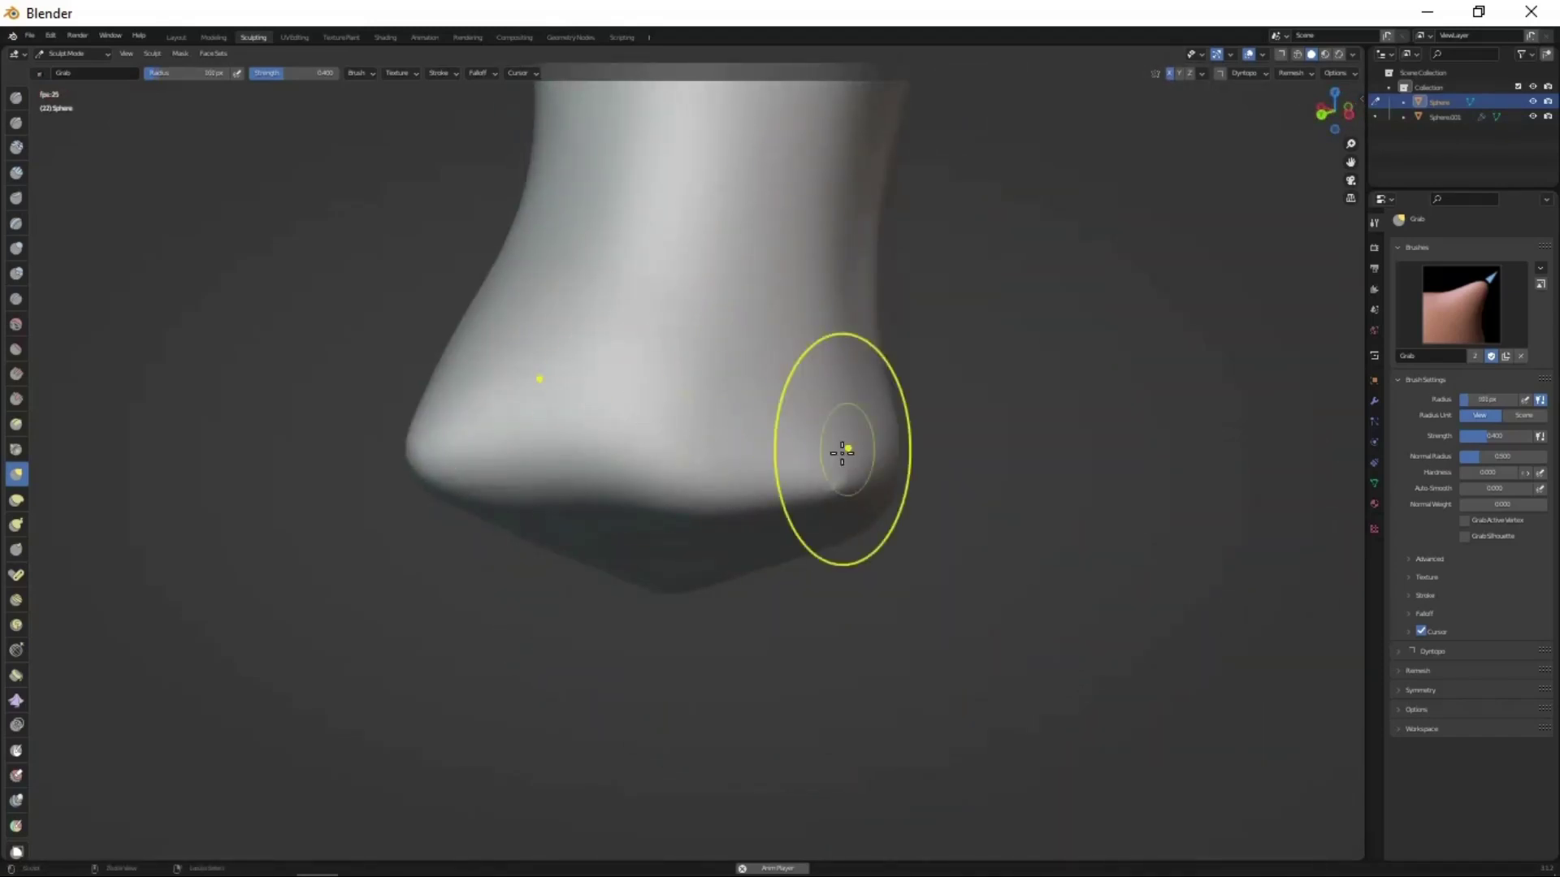
# - Flare the neck base with Grab, working from under the chin
pyautogui.moveTo(843, 453); pyautogui.dragTo(1039, 177, button='middle')
pyautogui.moveTo(813, 558); pyautogui.dragTo(991, 195, button='middle')
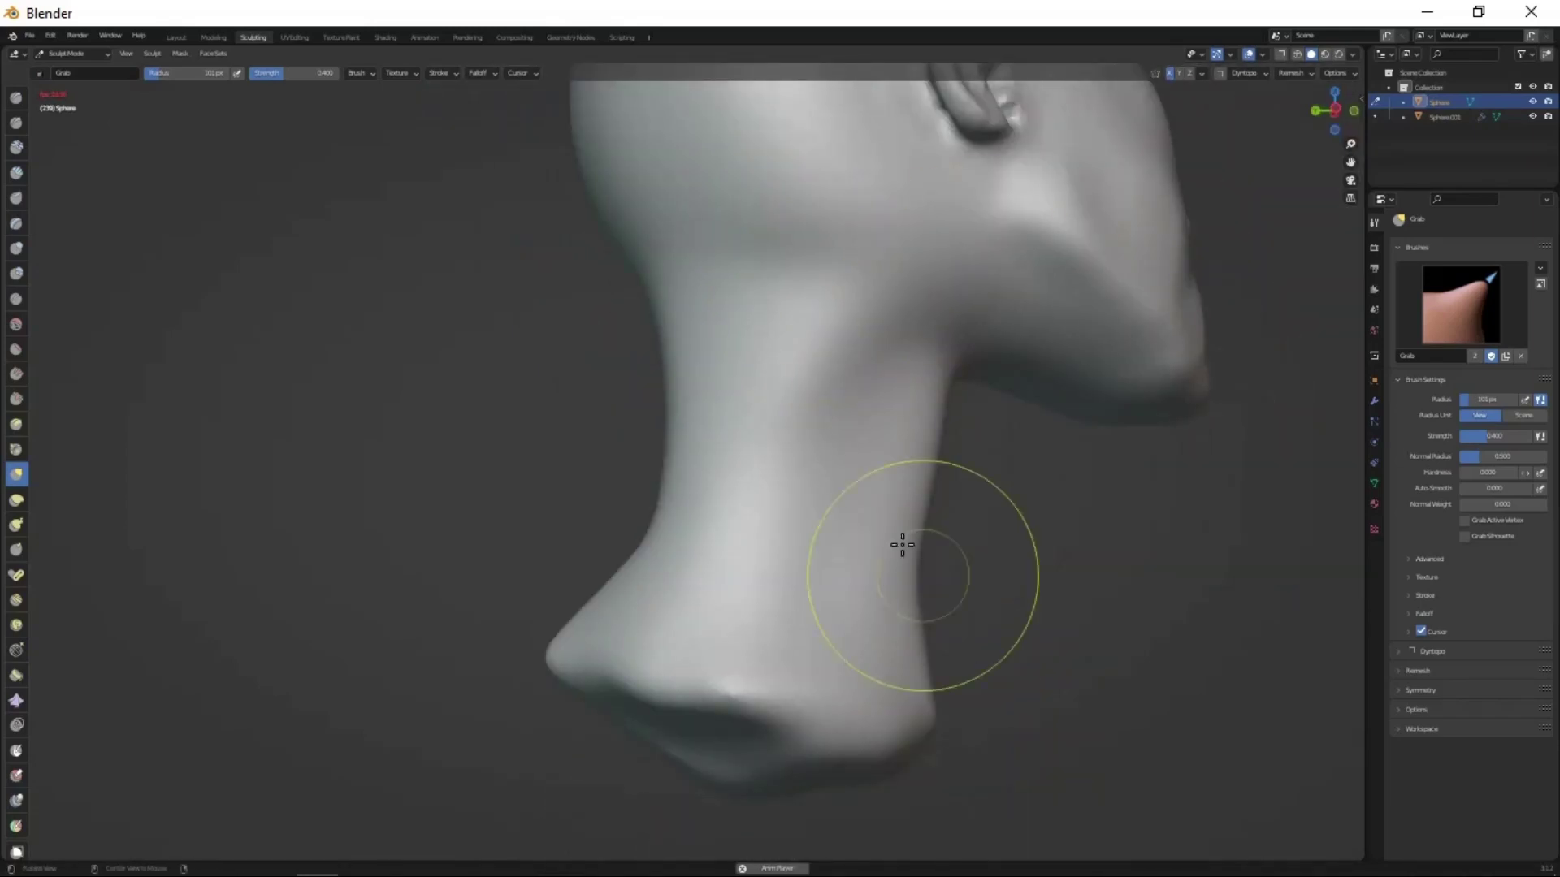
pyautogui.moveTo(902, 544)
pyautogui.mouseDown(button='middle')
pyautogui.moveTo(964, 563)
pyautogui.moveTo(884, 512)
pyautogui.moveTo(1020, 651)
pyautogui.moveTo(962, 465)
pyautogui.moveTo(960, 182)
pyautogui.moveTo(999, 164)
pyautogui.mouseUp(button='middle')
# - Add clay strips beside the eyes and ear, toggling the N sidebar
pyautogui.press('c')
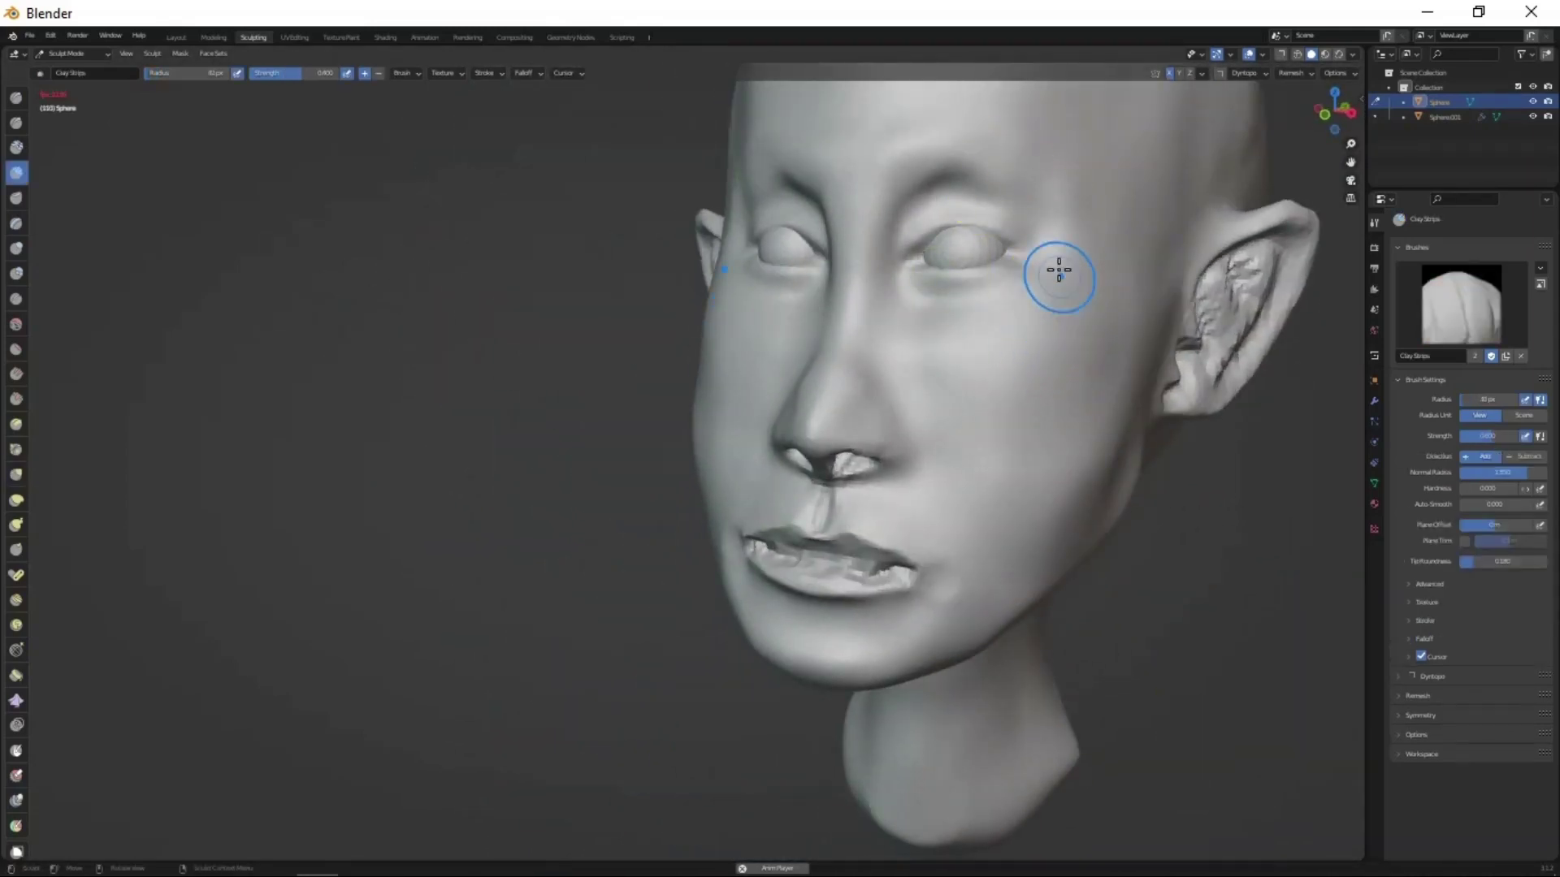
pyautogui.moveTo(888, 419)
pyautogui.mouseDown(button='middle')
pyautogui.moveTo(937, 371)
pyautogui.moveTo(1023, 487)
pyautogui.mouseUp(button='middle')
pyautogui.scroll(4, 1142, 612)
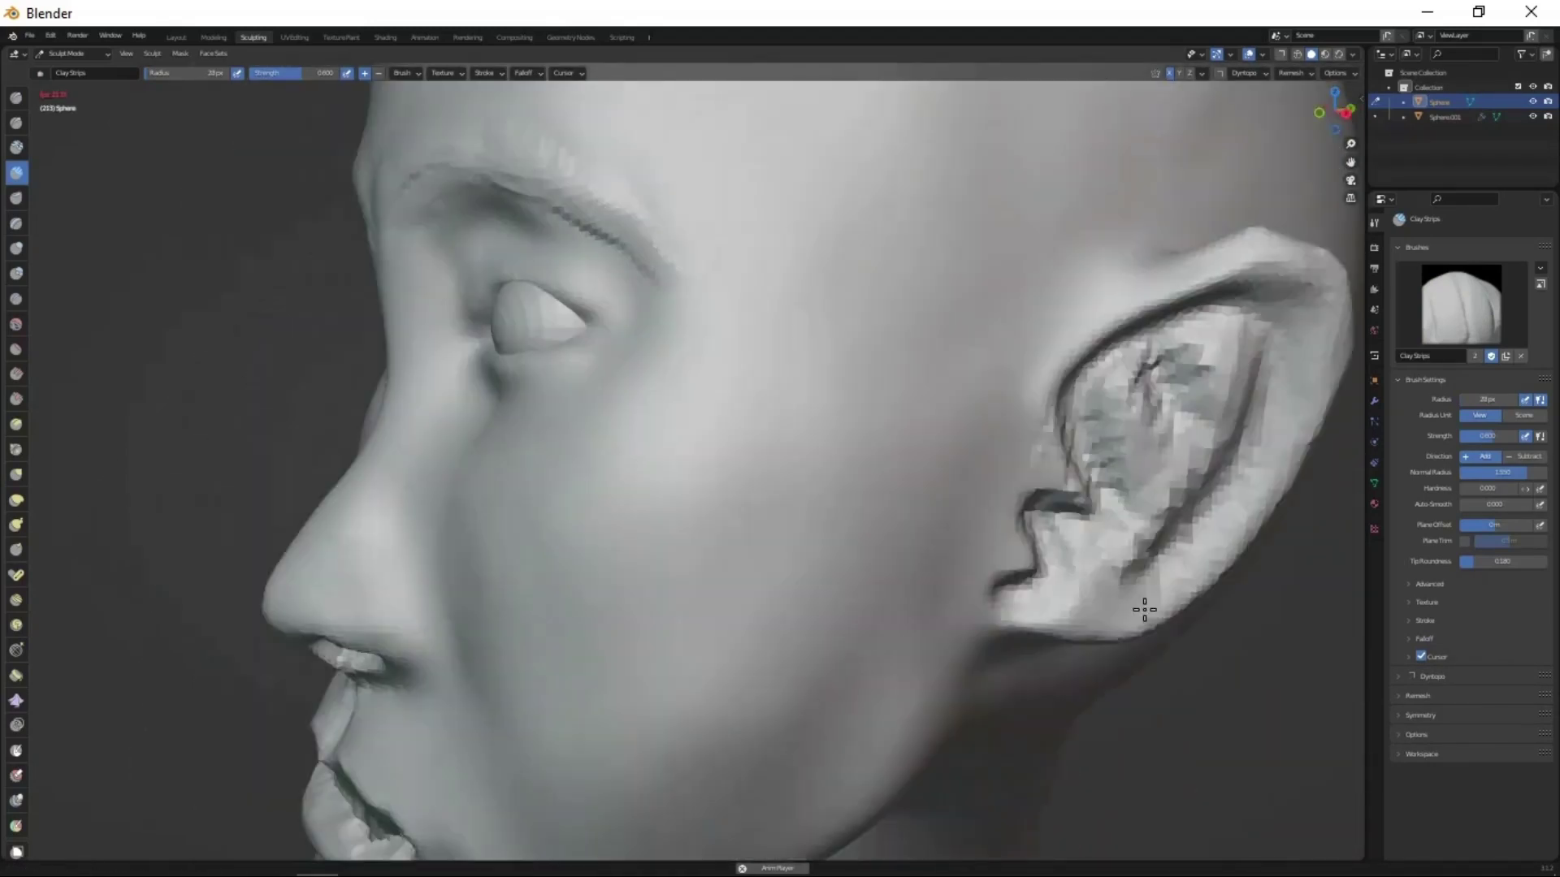
pyautogui.scroll(3, 960, 555)
pyautogui.press('n')
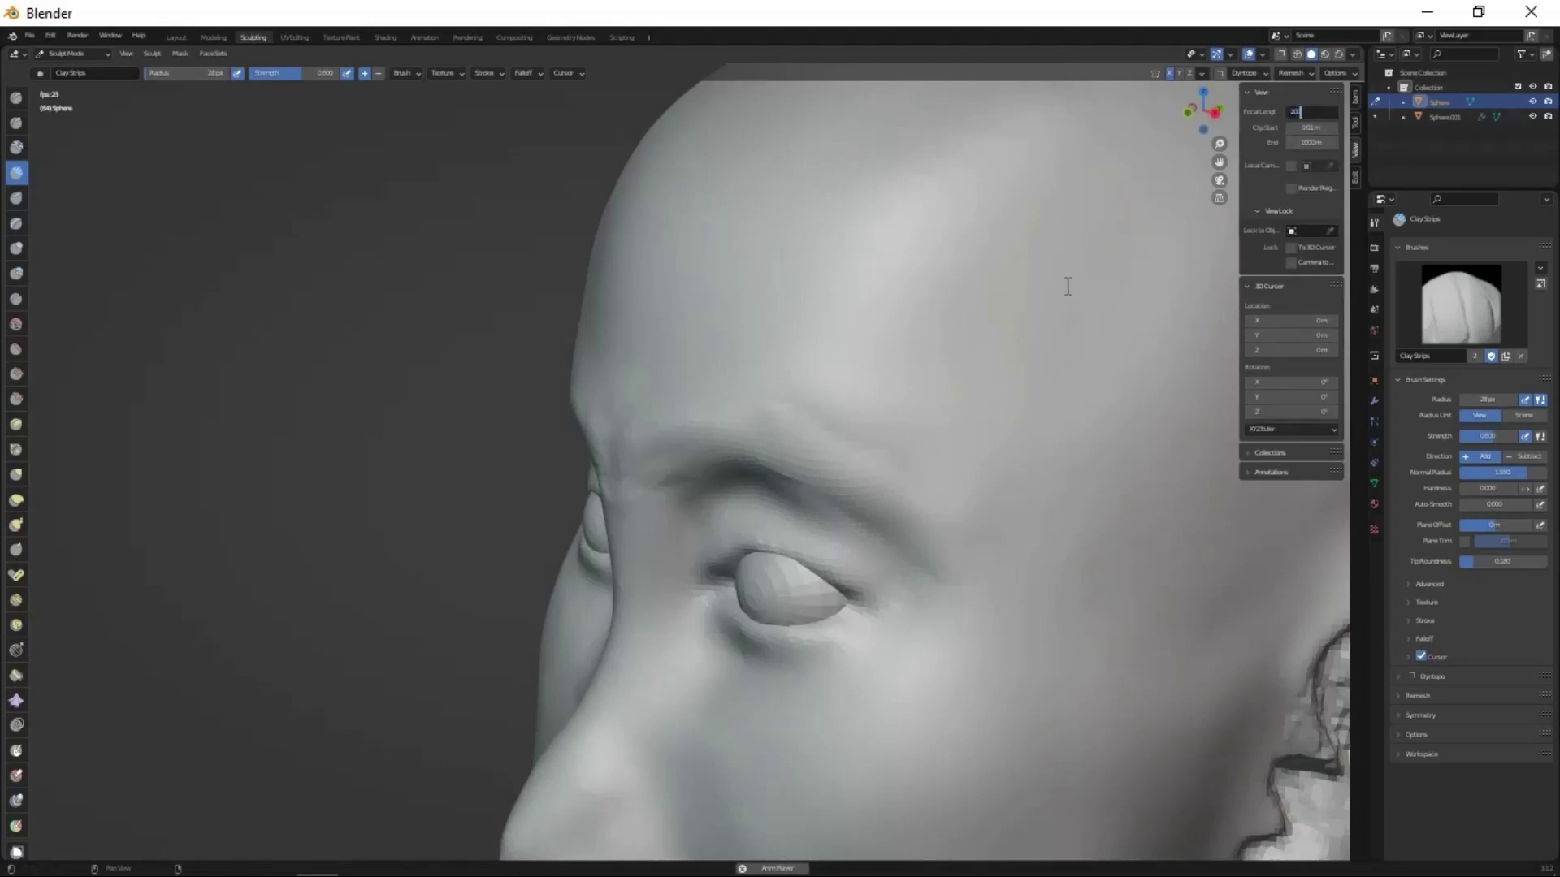
pyautogui.press('n')
pyautogui.scroll(-5, 1065, 285)
pyautogui.moveTo(1065, 286)
pyautogui.mouseDown(button='middle')
pyautogui.moveTo(1060, 667)
pyautogui.moveTo(1010, 599)
pyautogui.moveTo(1183, 429)
pyautogui.moveTo(1125, 359)
pyautogui.mouseUp(button='middle')
pyautogui.press('g')
pyautogui.moveTo(1120, 488); pyautogui.dragTo(929, 522, button='middle')
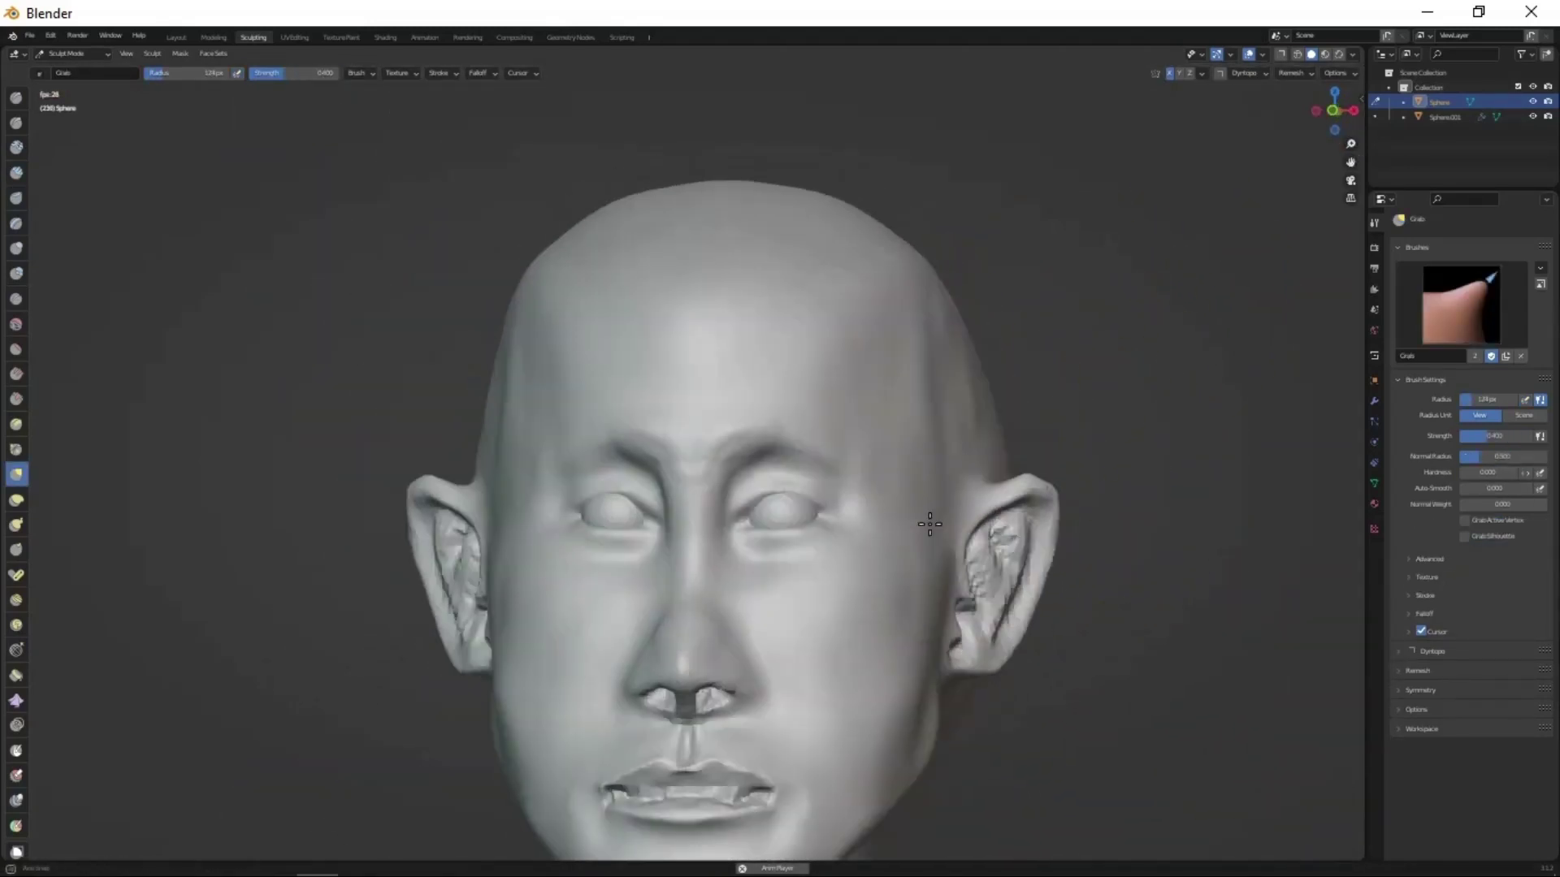
# - Sharpen the creases above the eyes with Draw Sharp and Clay Strips
pyautogui.scroll(3, 1079, 696)
pyautogui.scroll(2, 832, 501)
pyautogui.hotkey('shift', 'x')
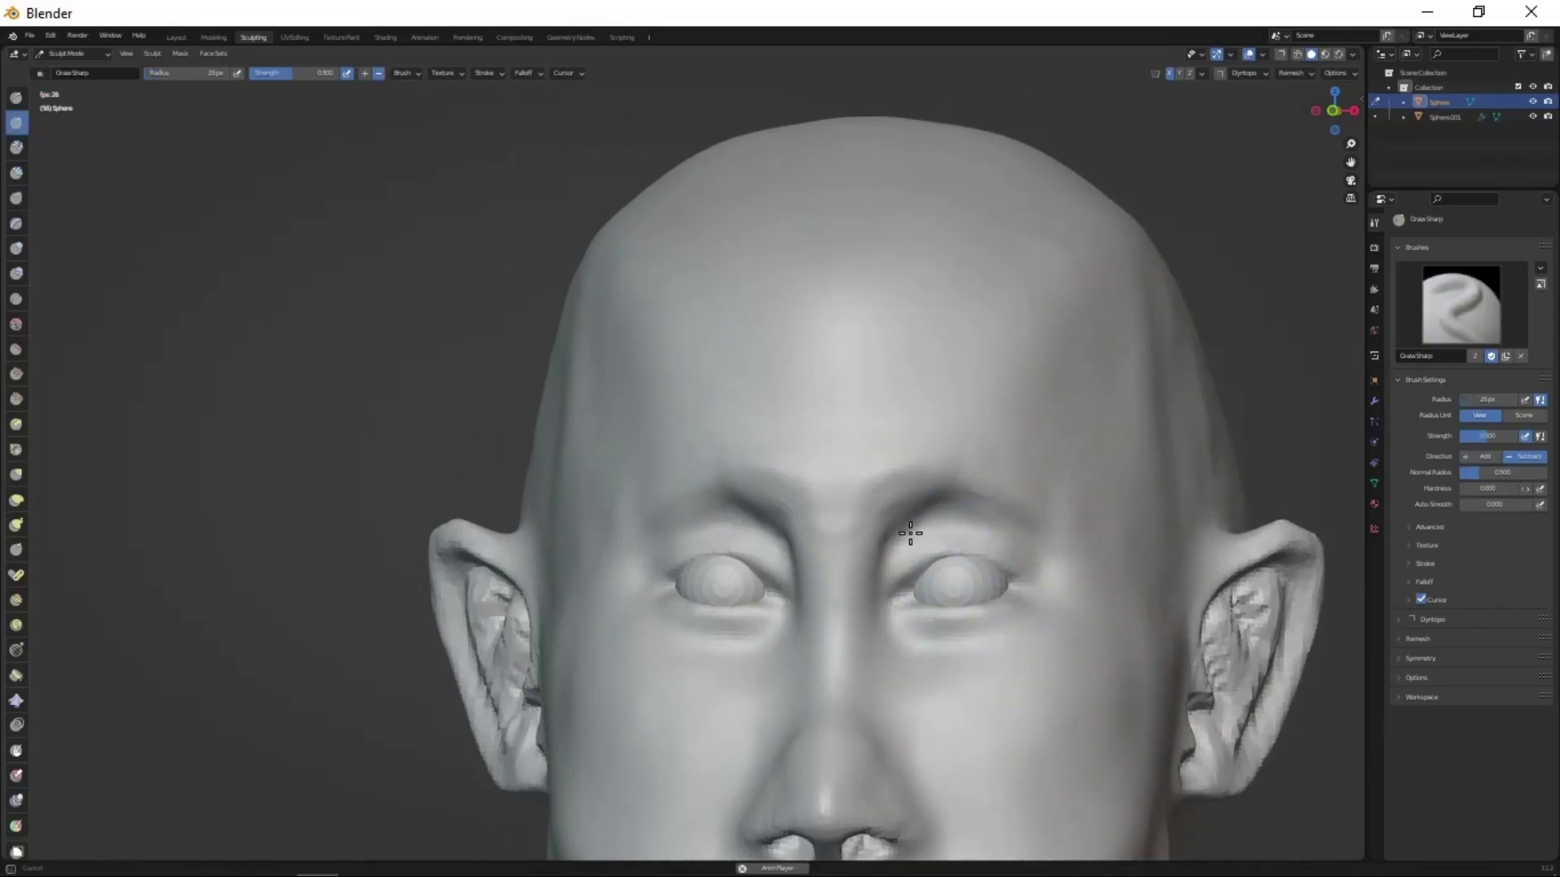
pyautogui.press('c')
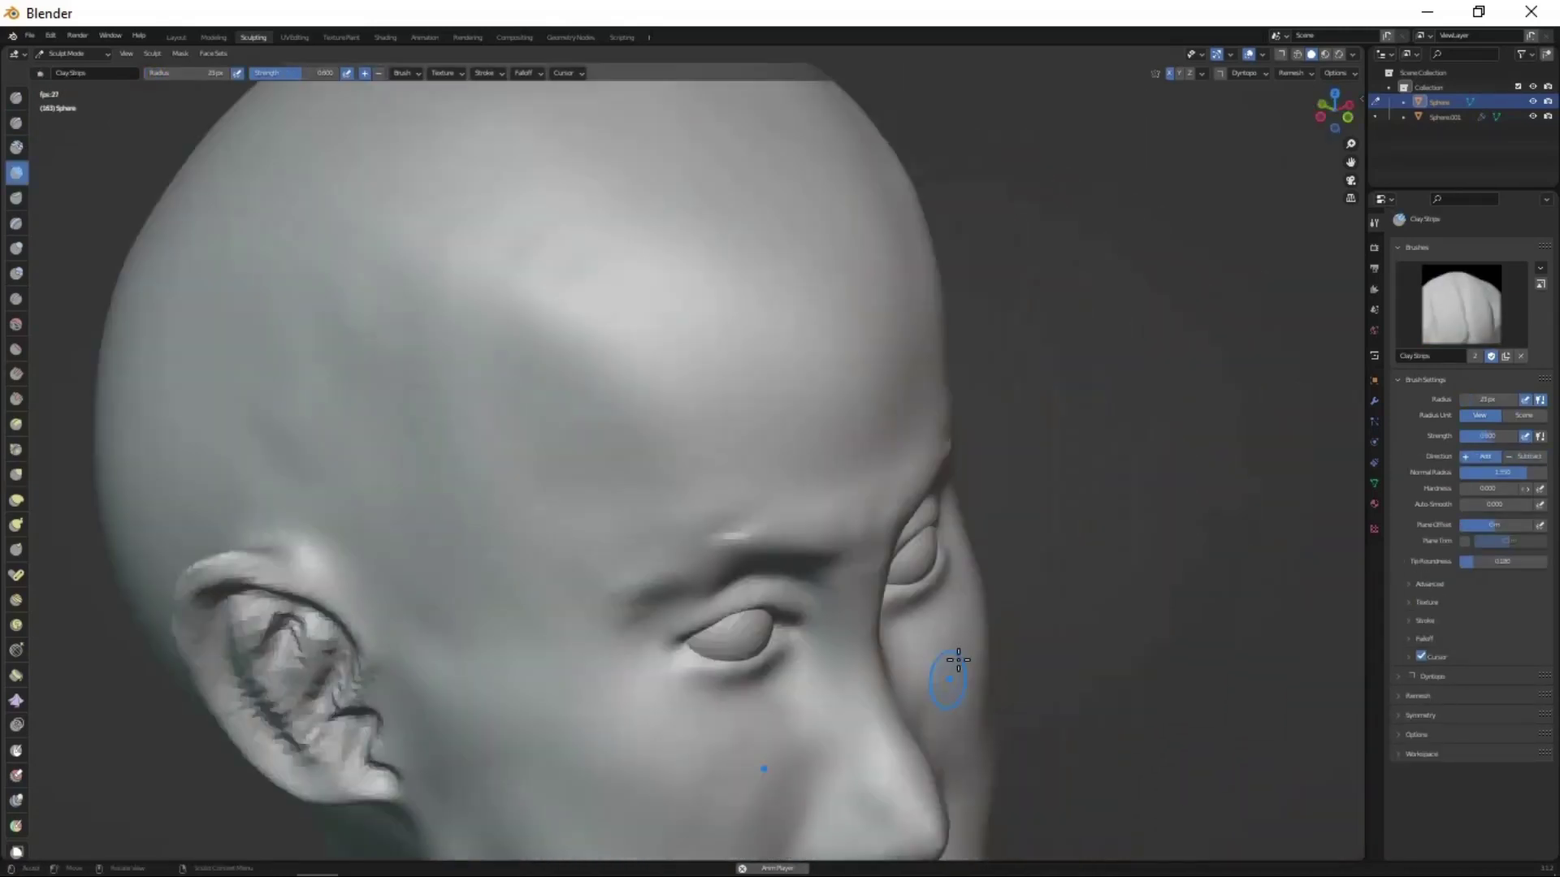
# - Flatten the temple and deepen the nostril openings
pyautogui.hotkey('shift', 't')
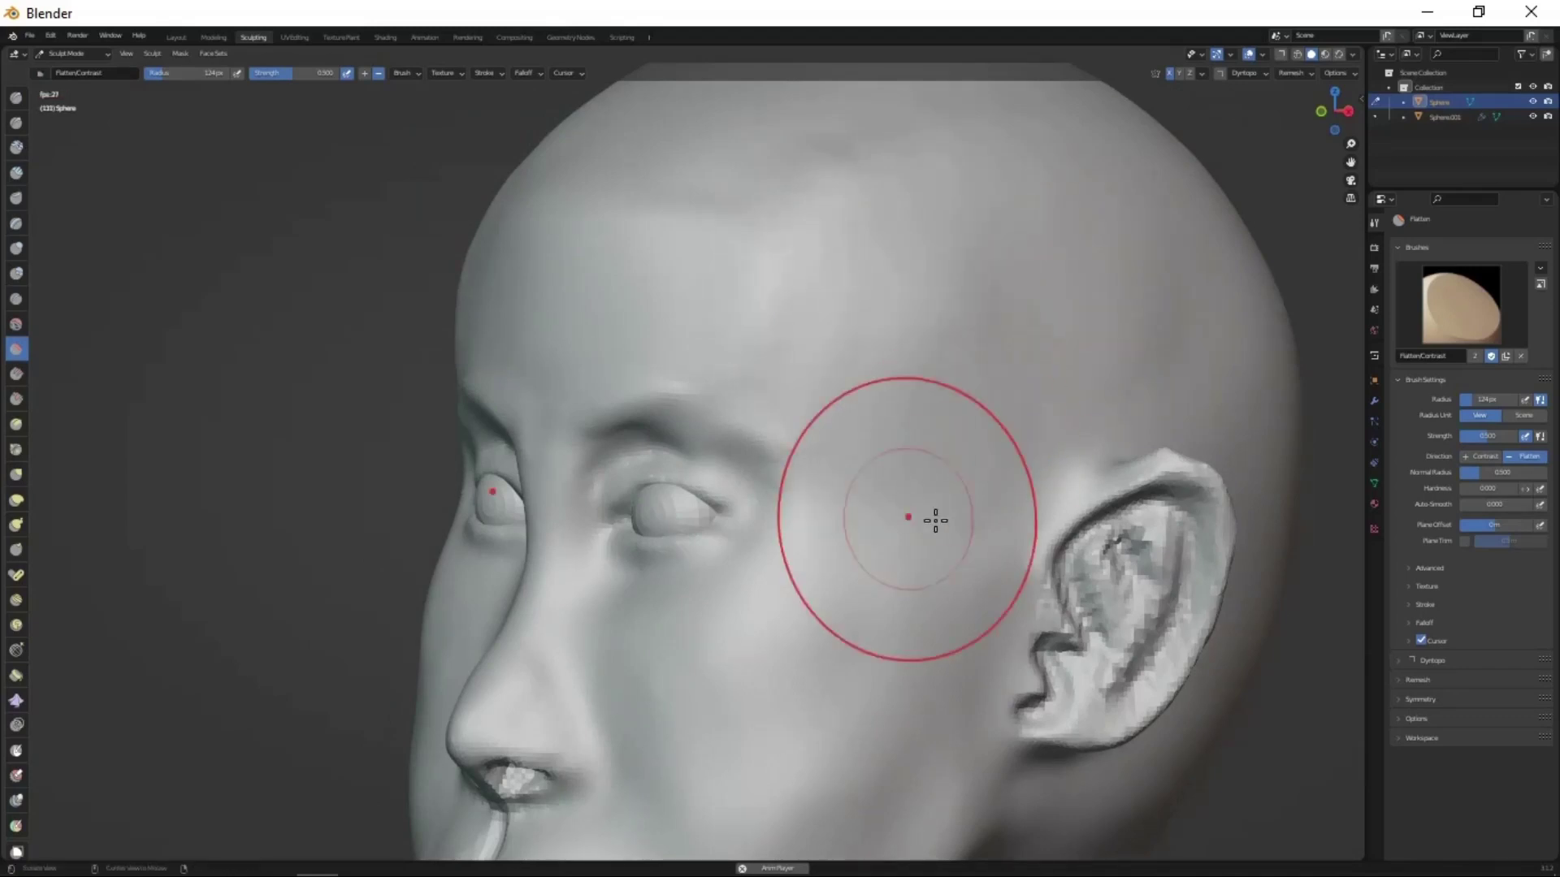
pyautogui.moveTo(935, 521); pyautogui.dragTo(1060, 293, button='middle')
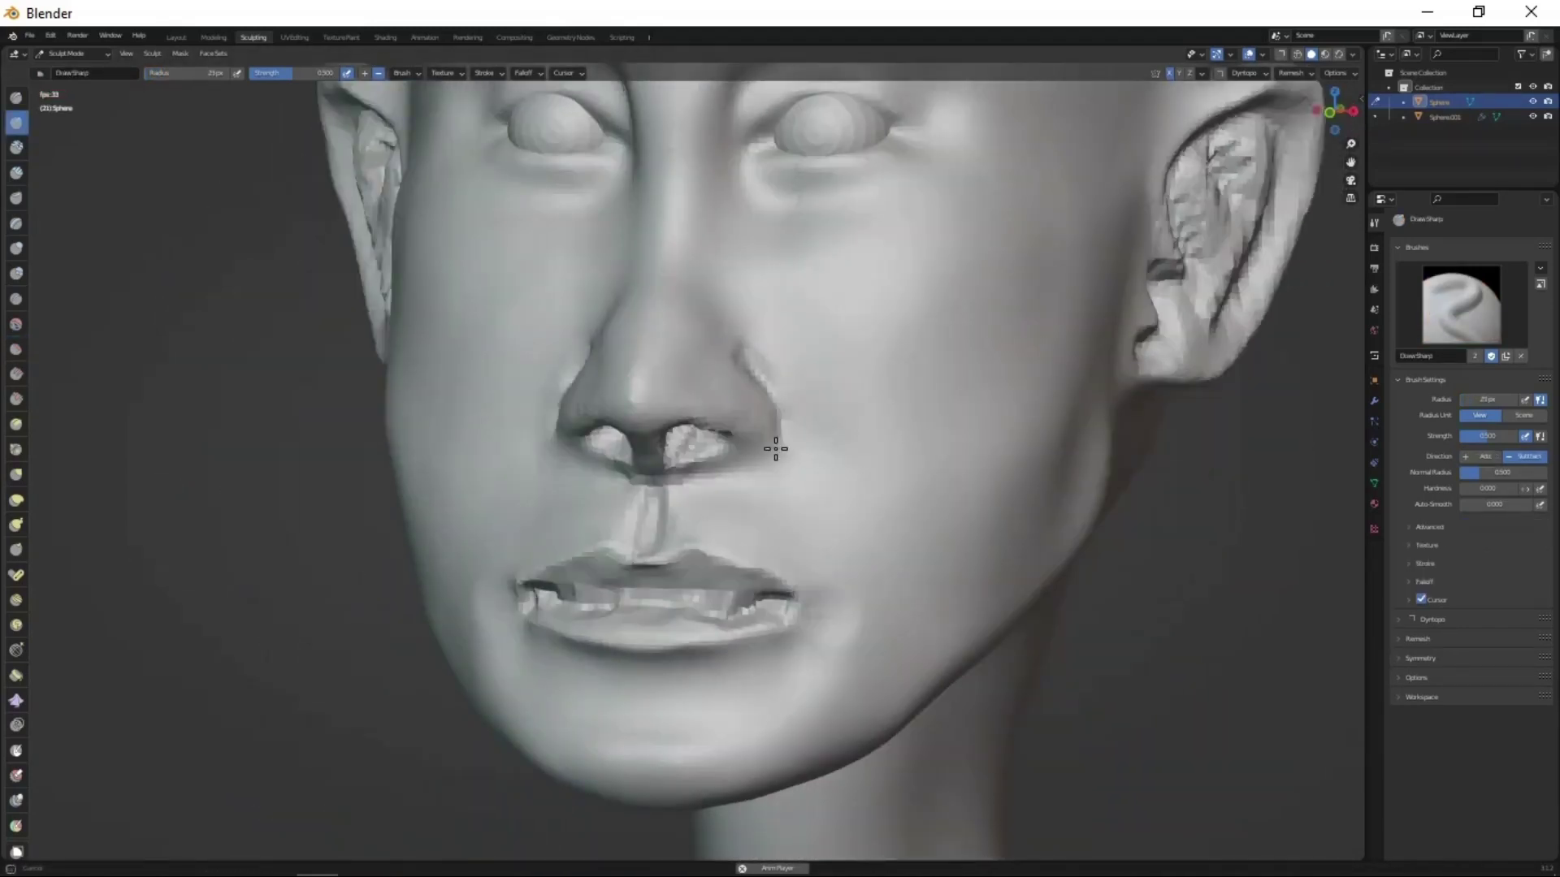
pyautogui.moveTo(784, 424); pyautogui.dragTo(756, 348, button='middle')
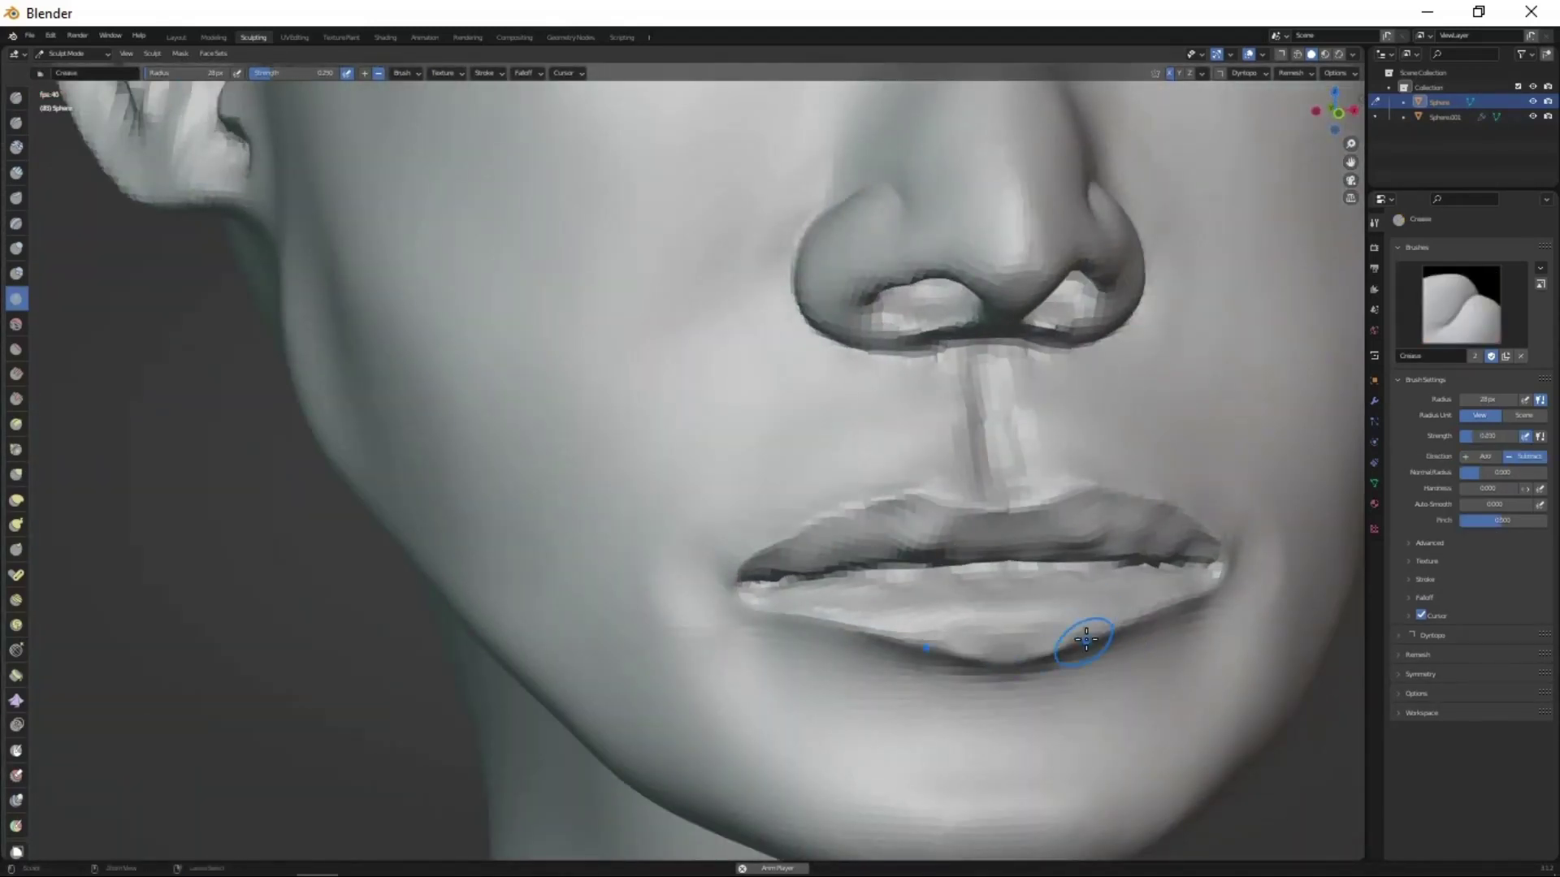
# - Crease the lower lip and build fuller lips with Clay Strips
pyautogui.moveTo(1086, 641); pyautogui.dragTo(1078, 647, button='middle')
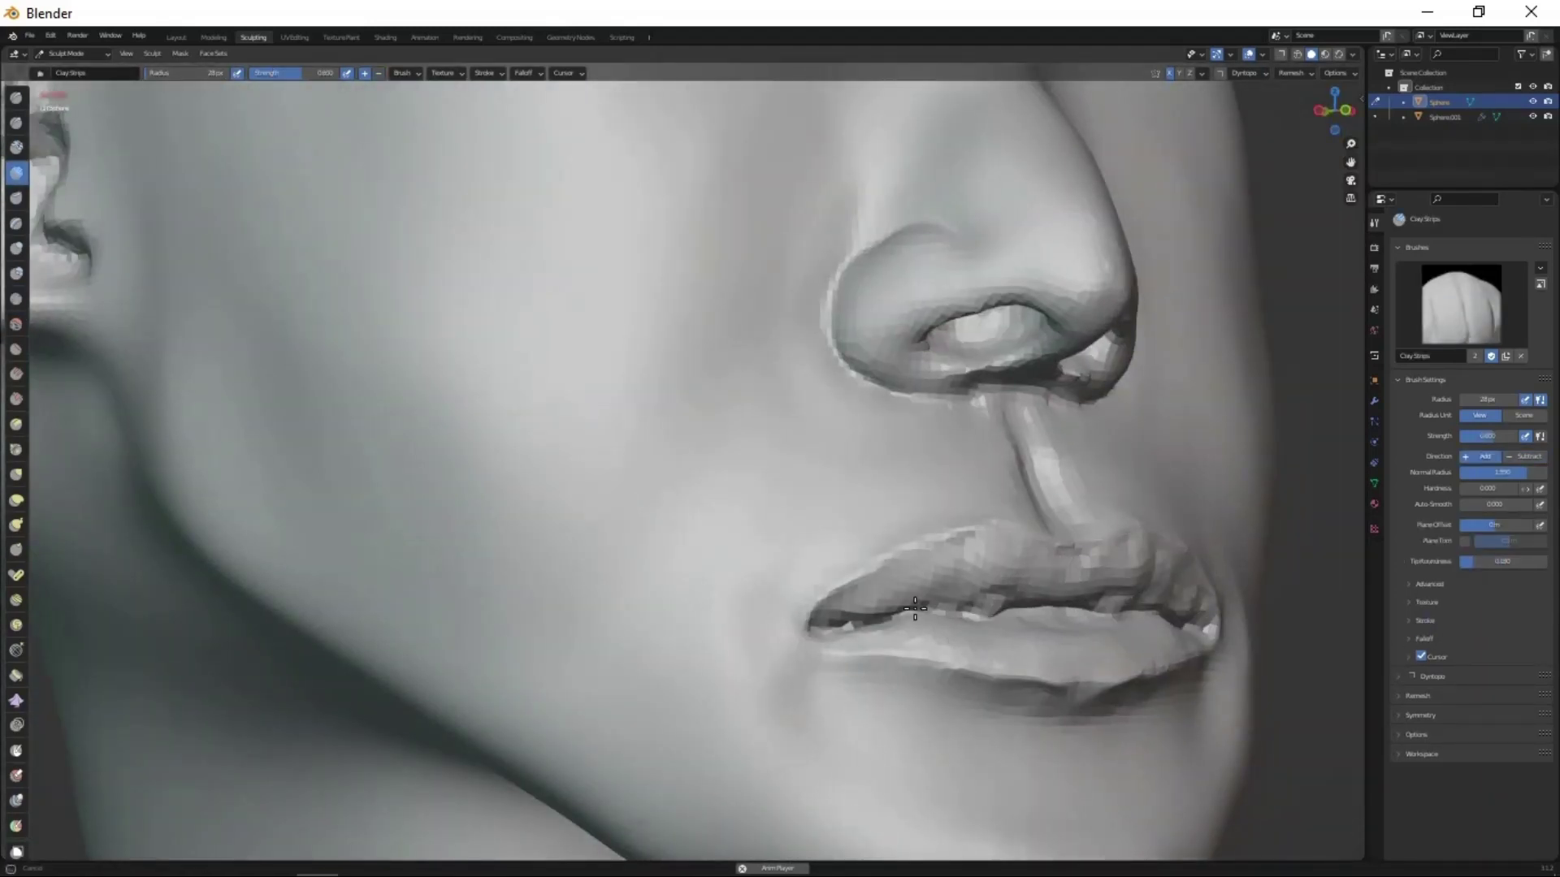
pyautogui.moveTo(1013, 679); pyautogui.dragTo(958, 567, button='middle')
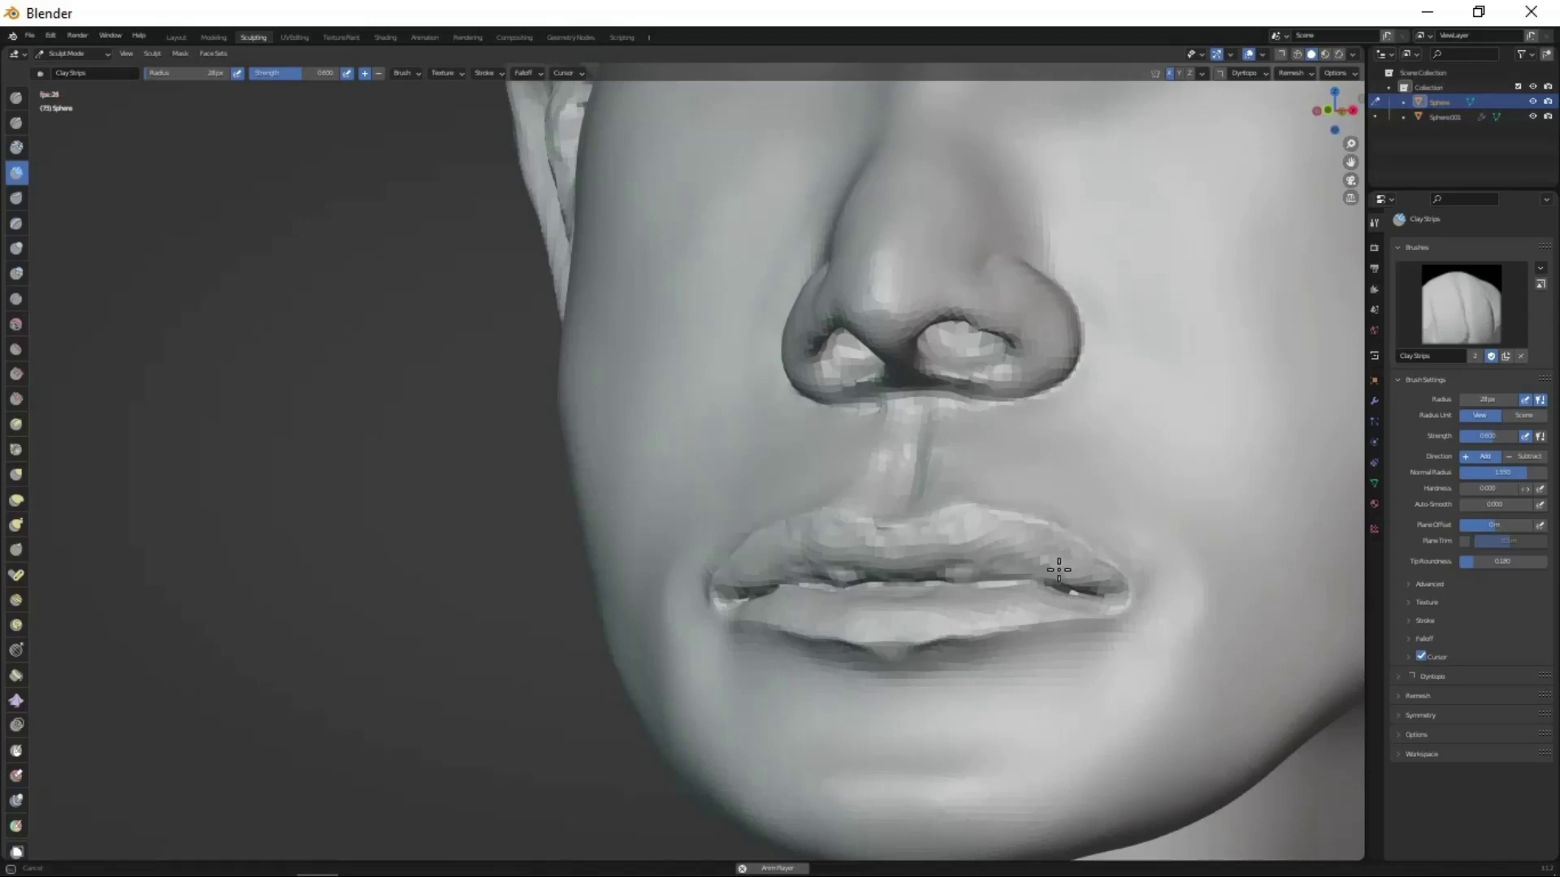
pyautogui.moveTo(1058, 558)
pyautogui.mouseDown(button='middle')
pyautogui.moveTo(1005, 617)
pyautogui.moveTo(908, 652)
pyautogui.moveTo(1130, 664)
pyautogui.mouseUp(button='middle')
# - Pull the mouth corners outward and reshape the nostrils with Grab
pyautogui.press('g')
pyautogui.scroll(-3, 1097, 504)
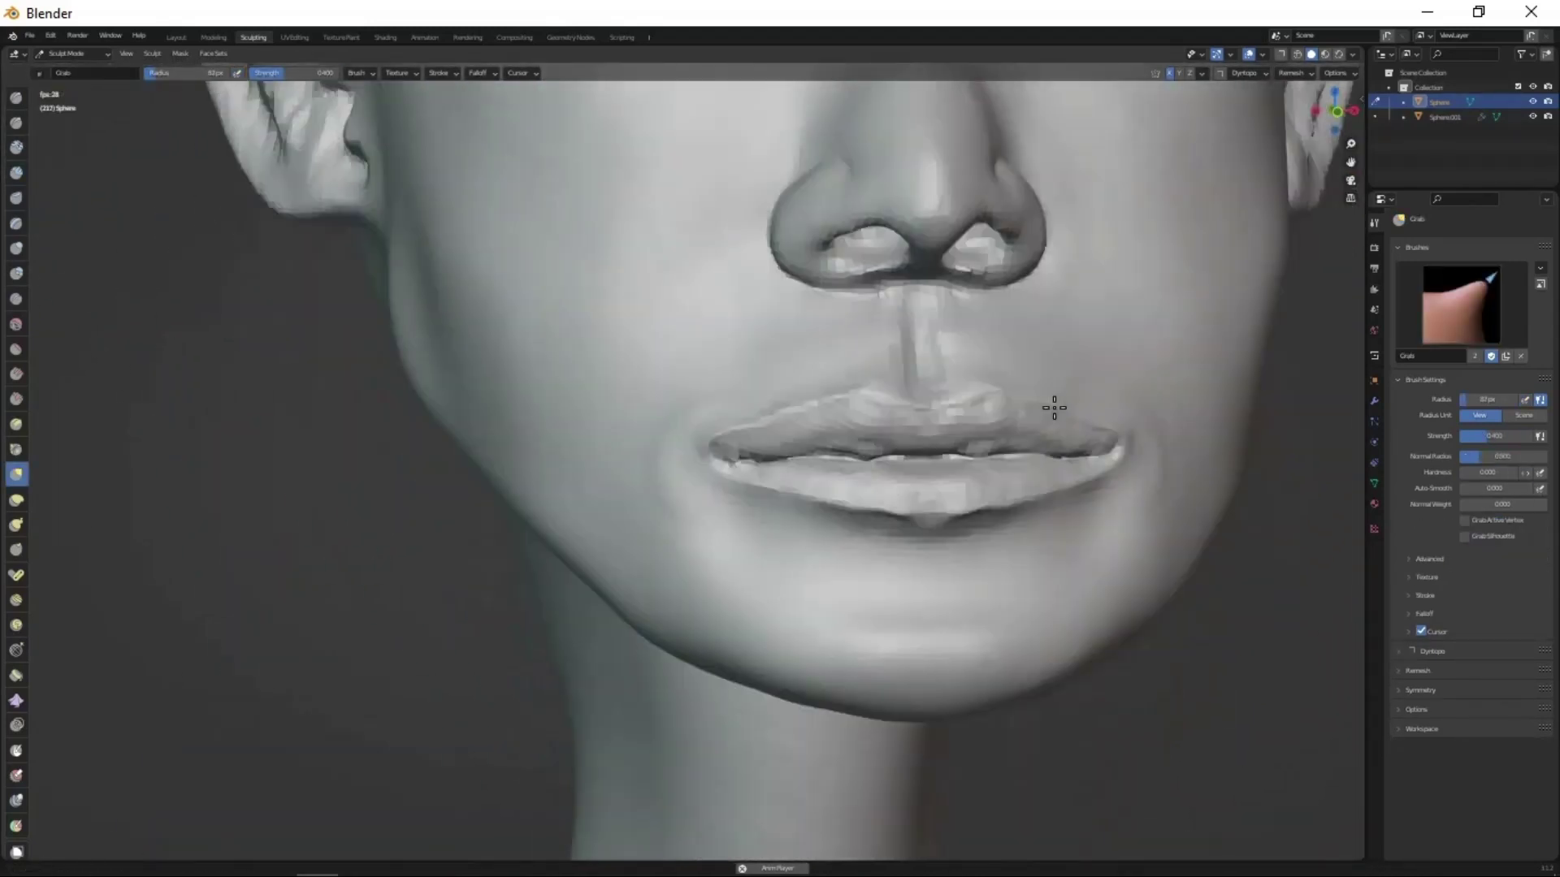
pyautogui.moveTo(940, 373); pyautogui.dragTo(992, 358)
pyautogui.moveTo(992, 359)
pyautogui.mouseDown(button='middle')
pyautogui.moveTo(984, 639)
pyautogui.moveTo(853, 523)
pyautogui.moveTo(829, 544)
pyautogui.moveTo(923, 539)
pyautogui.moveTo(811, 578)
pyautogui.moveTo(1018, 538)
pyautogui.mouseUp(button='middle')
pyautogui.scroll(-4, 984, 639)
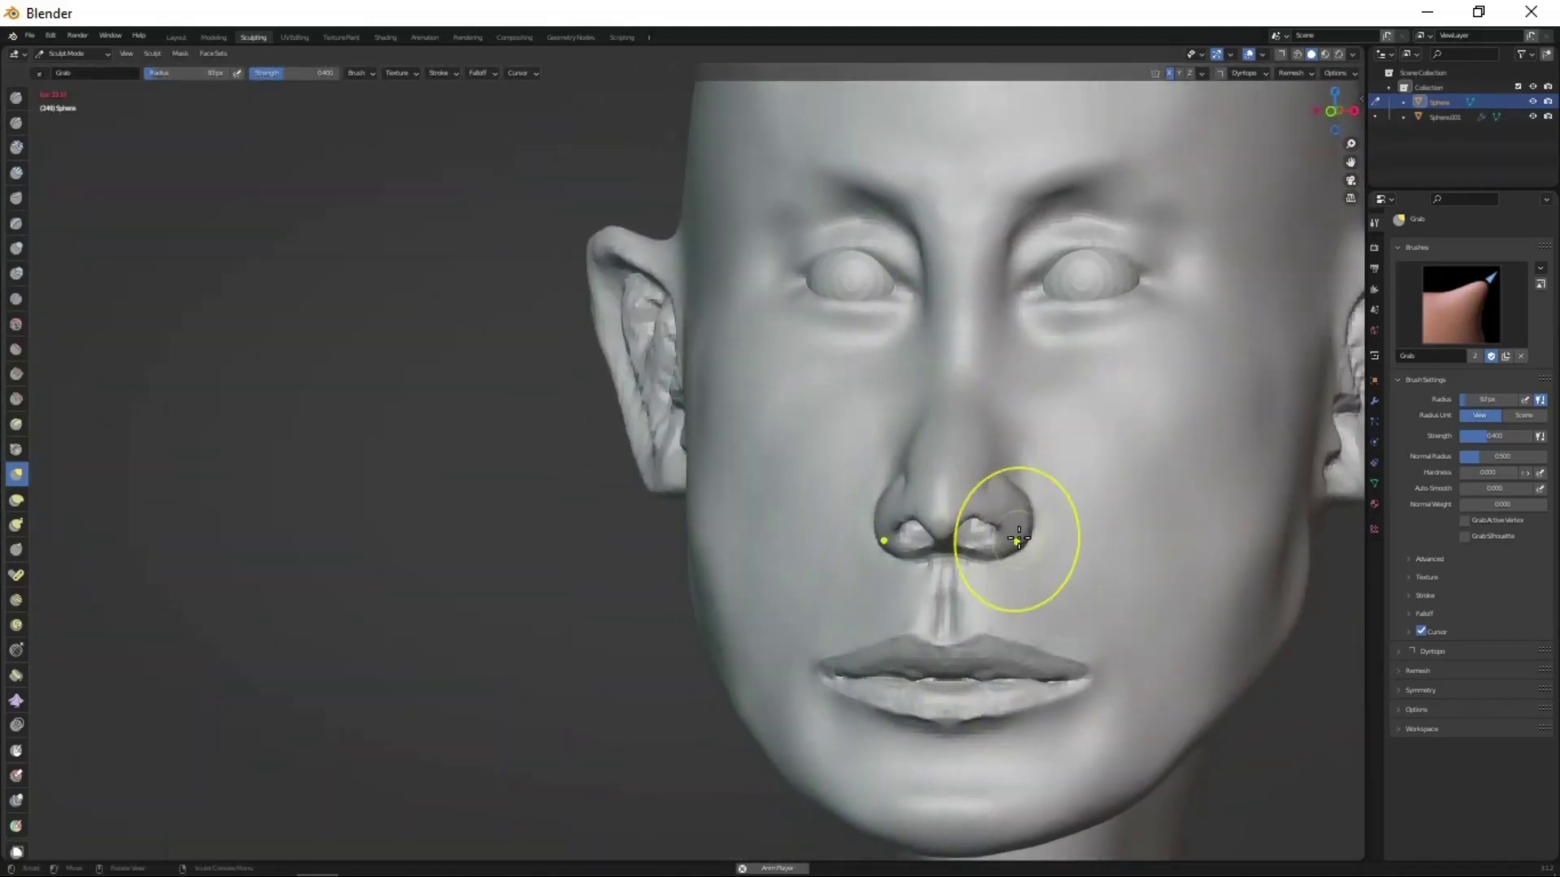
# - Inspect the lips and chin from side profile and near-frontal views
pyautogui.moveTo(1006, 447); pyautogui.dragTo(946, 665, button='middle')
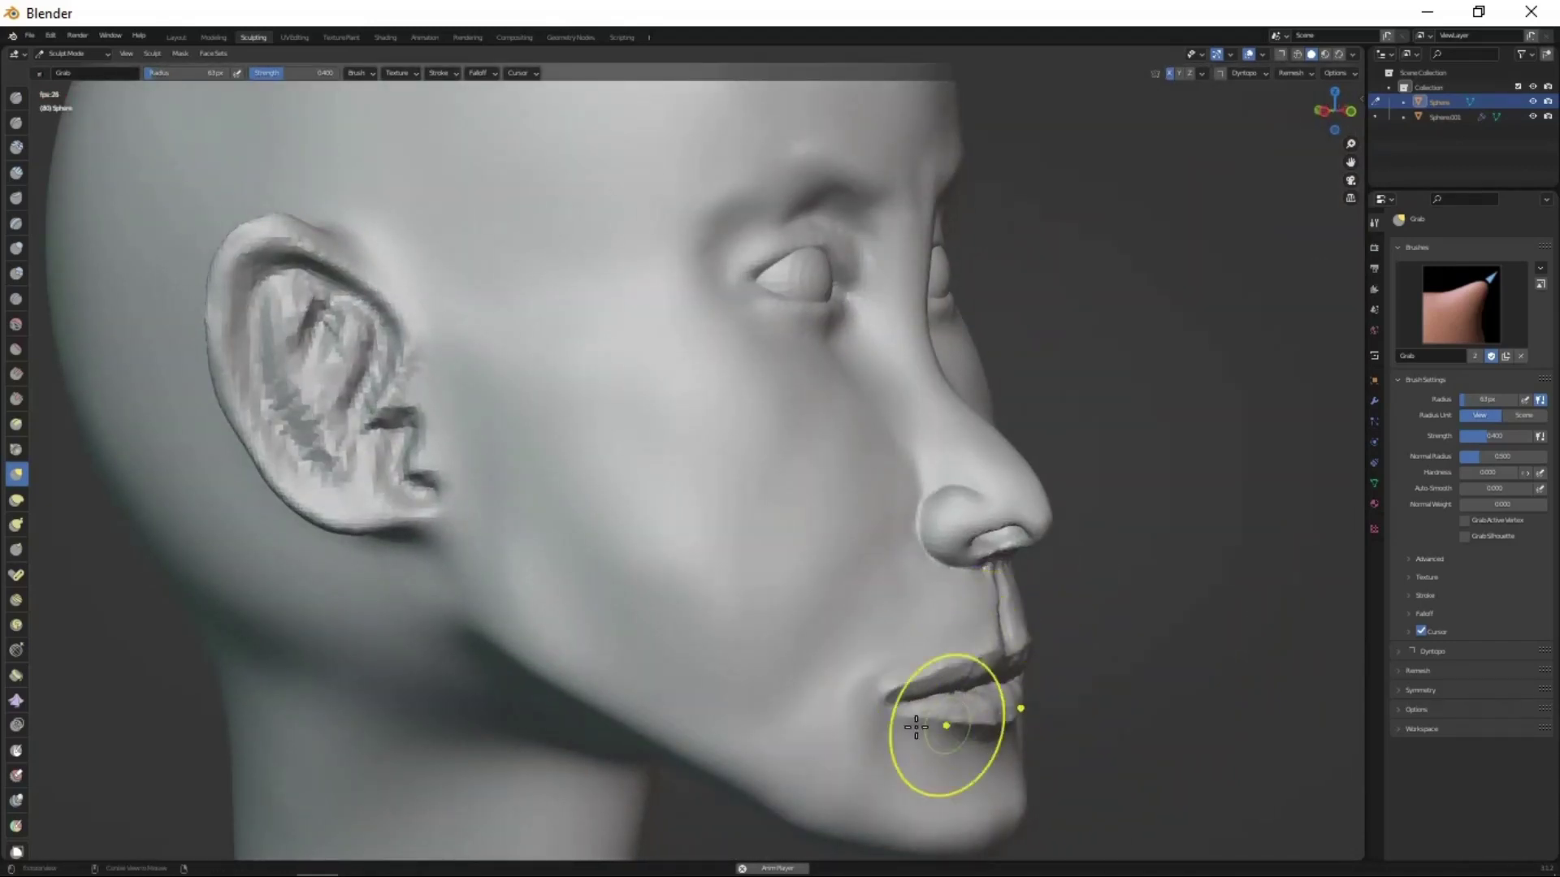
pyautogui.moveTo(916, 727); pyautogui.dragTo(806, 533, button='middle')
pyautogui.moveTo(918, 616)
pyautogui.mouseDown(button='middle')
pyautogui.moveTo(1020, 536)
pyautogui.moveTo(996, 655)
pyautogui.moveTo(894, 569)
pyautogui.moveTo(853, 472)
pyautogui.mouseUp(button='middle')
pyautogui.scroll(3, 920, 335)
pyautogui.moveTo(826, 219)
pyautogui.mouseDown(button='middle')
pyautogui.moveTo(821, 477)
pyautogui.moveTo(905, 417)
pyautogui.moveTo(884, 574)
pyautogui.moveTo(870, 452)
pyautogui.moveTo(861, 574)
pyautogui.moveTo(888, 568)
pyautogui.mouseUp(button='middle')
# - Carve and pull the lips and chin with Crease and Grab for a smoother profile
pyautogui.hotkey('shift', 'c')
pyautogui.scroll(3, 965, 393)
pyautogui.scroll(-3, 860, 574)
pyautogui.press('g')
pyautogui.moveTo(860, 498)
pyautogui.mouseDown(button='middle')
pyautogui.moveTo(883, 475)
pyautogui.moveTo(884, 522)
pyautogui.moveTo(937, 582)
pyautogui.moveTo(867, 585)
pyautogui.moveTo(909, 539)
pyautogui.moveTo(903, 557)
pyautogui.moveTo(940, 575)
pyautogui.moveTo(902, 584)
pyautogui.mouseUp(button='middle')
# - Reshape the area beneath the nose with Draw and Grab, looking up under the nostrils
pyautogui.press('x')
pyautogui.press('g')
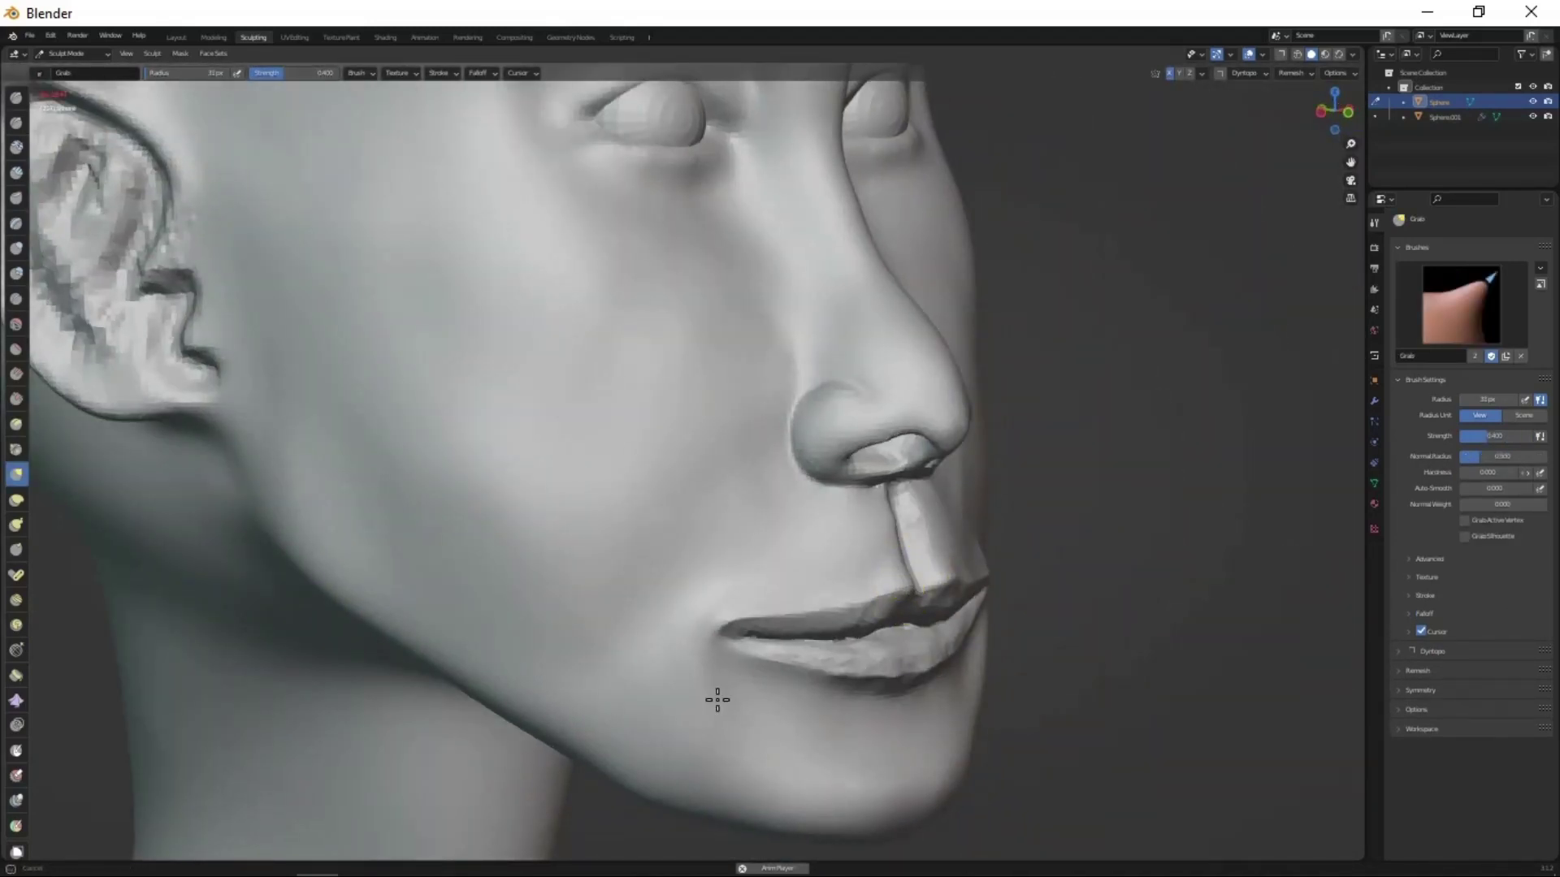
pyautogui.moveTo(717, 700); pyautogui.dragTo(951, 537, button='middle')
pyautogui.moveTo(950, 641)
pyautogui.mouseDown(button='middle')
pyautogui.moveTo(915, 620)
pyautogui.moveTo(951, 459)
pyautogui.moveTo(898, 480)
pyautogui.mouseUp(button='middle')
pyautogui.scroll(3, 898, 480)
# - Build up the nostril rims with Clay Strips, viewing the nose and lips up close
pyautogui.press('c')
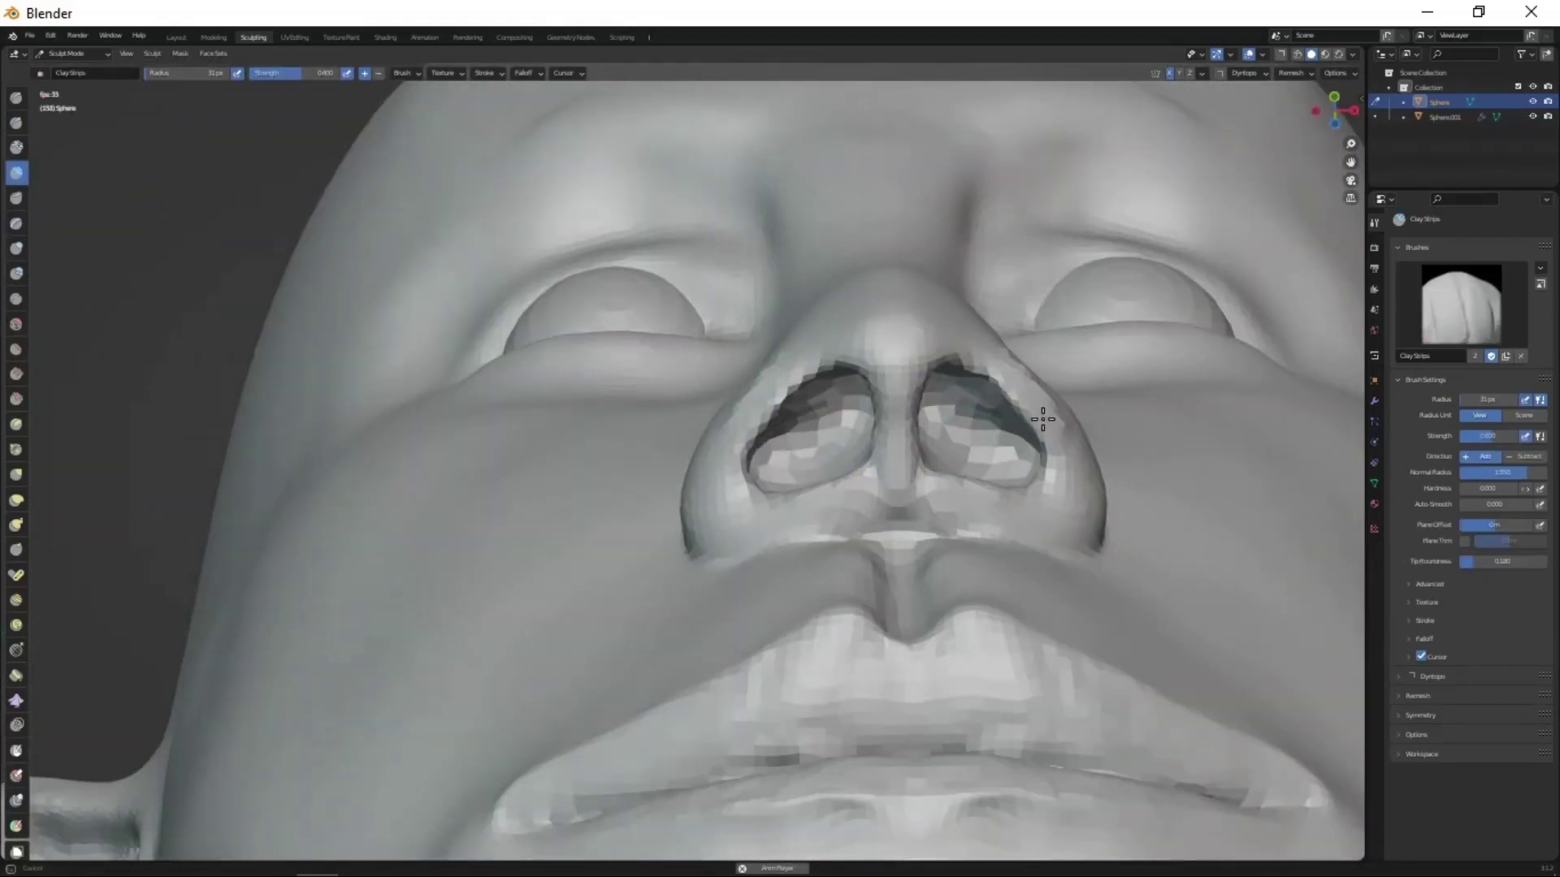
pyautogui.moveTo(1042, 419); pyautogui.dragTo(969, 354, button='middle')
pyautogui.moveTo(892, 426); pyautogui.dragTo(861, 487, button='middle')
pyautogui.scroll(-3, 836, 550)
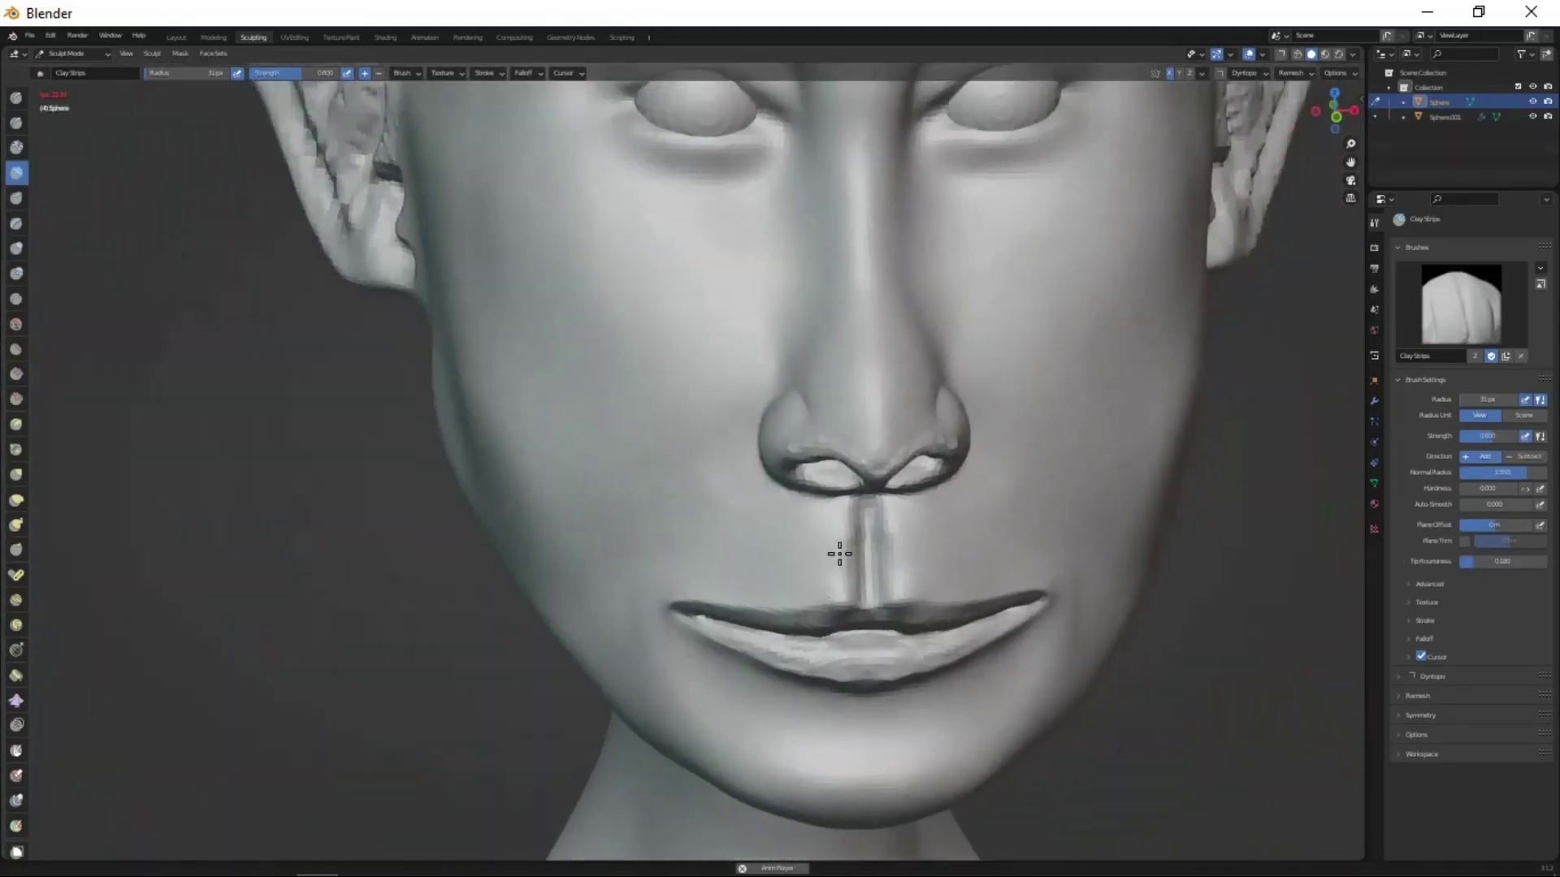
pyautogui.moveTo(836, 550); pyautogui.dragTo(903, 449, button='middle')
pyautogui.scroll(3, 904, 450)
pyautogui.scroll(-3, 845, 568)
pyautogui.moveTo(887, 510)
pyautogui.mouseDown(button='middle')
pyautogui.moveTo(845, 569)
pyautogui.moveTo(853, 625)
pyautogui.moveTo(875, 482)
pyautogui.mouseUp(button='middle')
pyautogui.scroll(3, 876, 482)
# - Reshape the nostrils and philtrum with Draw and Grab strokes
pyautogui.press('x')
pyautogui.moveTo(923, 417); pyautogui.dragTo(874, 557, button='middle')
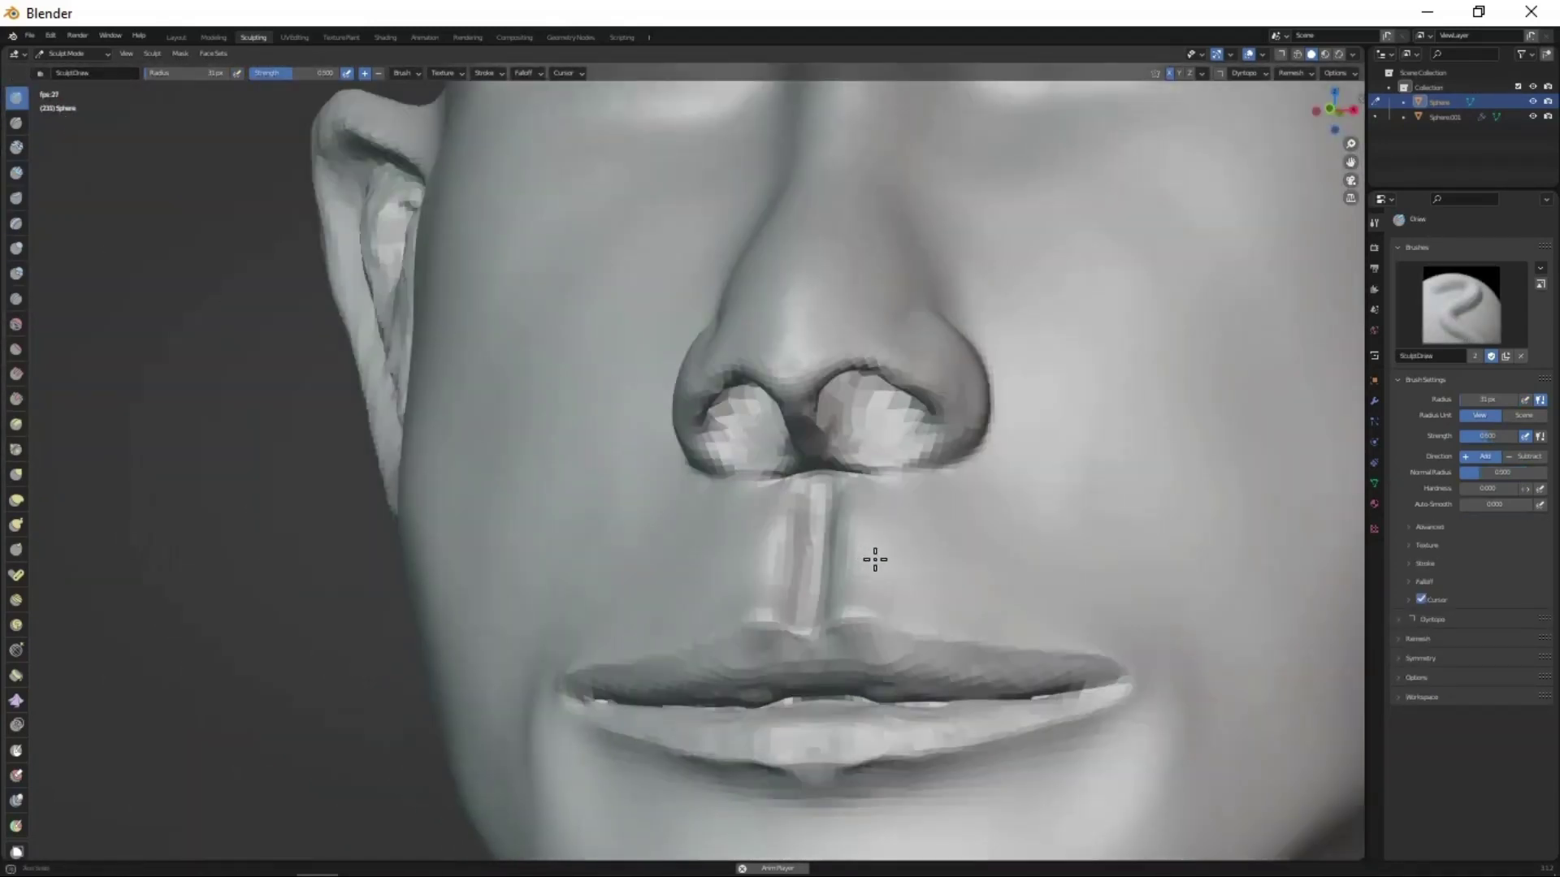
pyautogui.press('g')
pyautogui.moveTo(911, 404); pyautogui.dragTo(897, 398, button='middle')
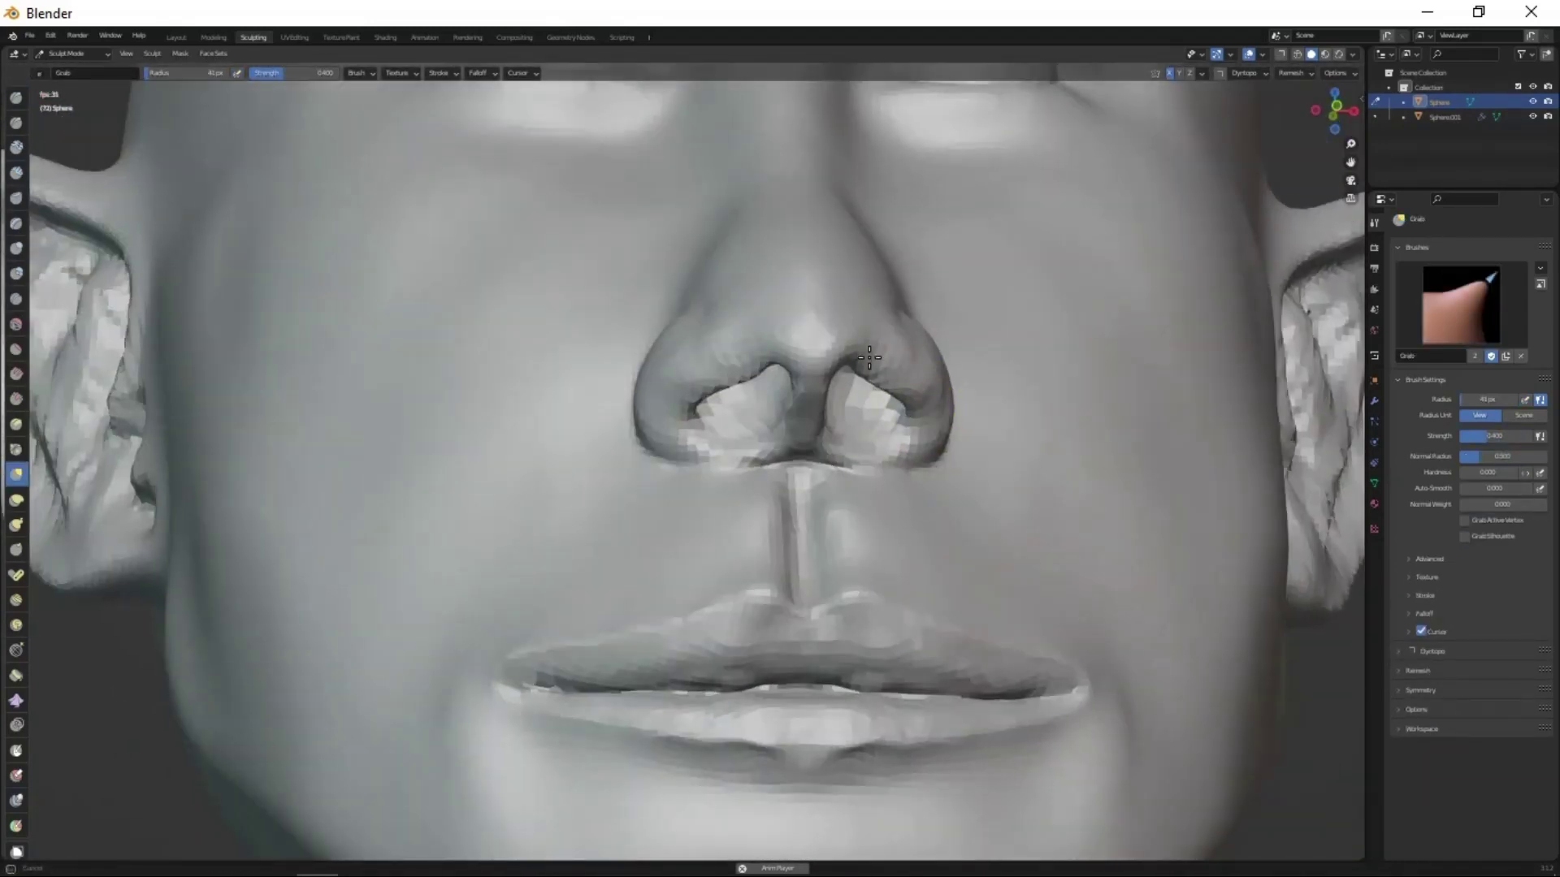
pyautogui.moveTo(816, 460); pyautogui.dragTo(986, 505, button='middle')
# - Carve sharper Crease lines between the nose and upper lip, seen in side profile
pyautogui.hotkey('shift', 'c')
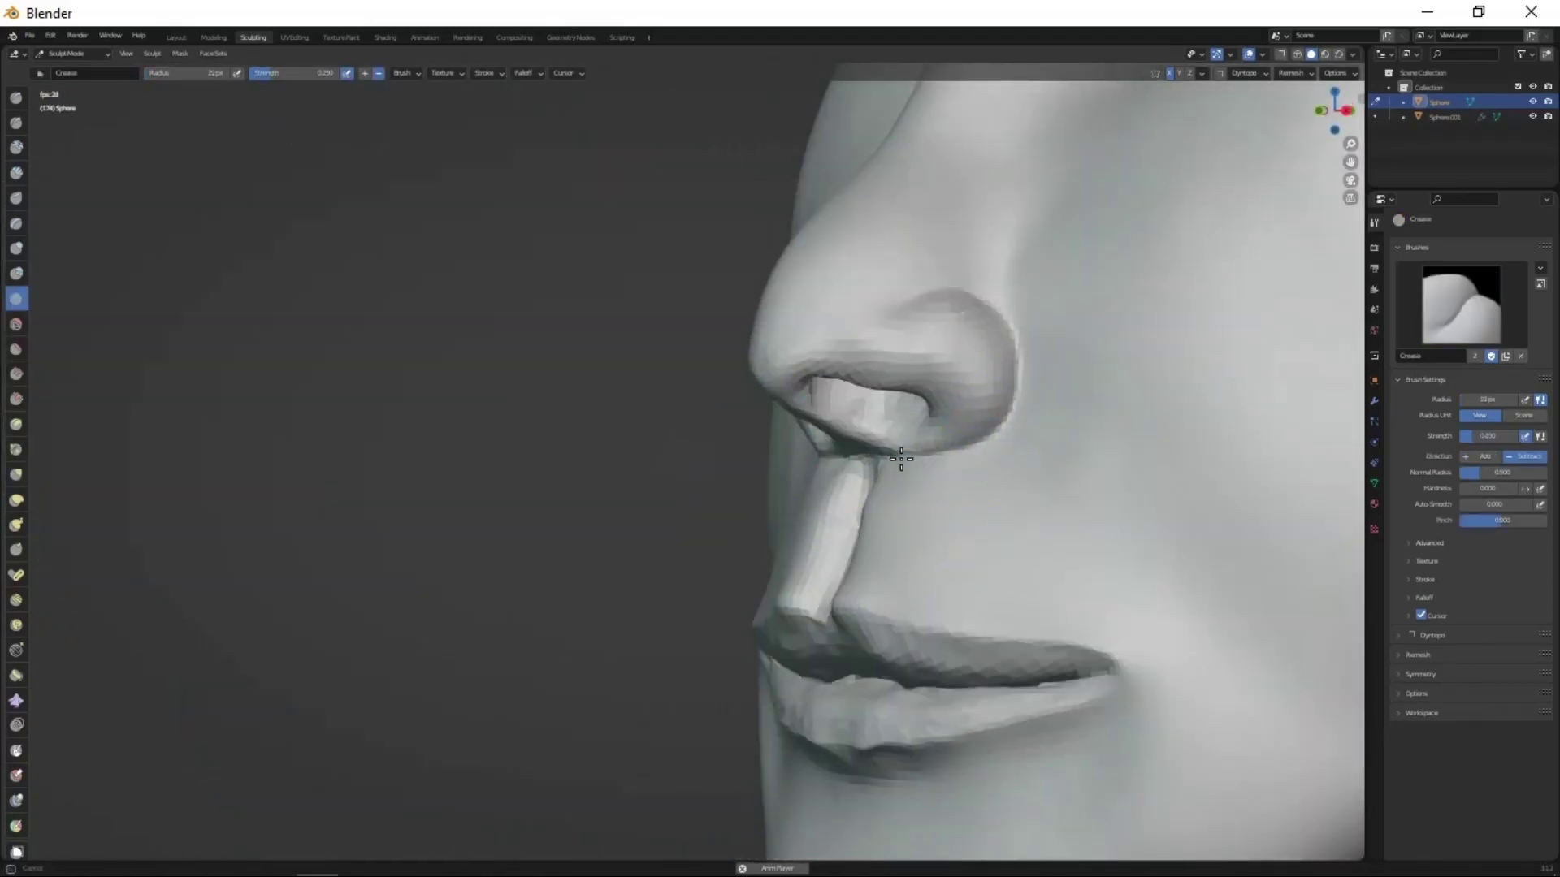
pyautogui.moveTo(1003, 502)
pyautogui.mouseDown(button='middle')
pyautogui.moveTo(929, 297)
pyautogui.moveTo(1027, 539)
pyautogui.mouseUp(button='middle')
pyautogui.scroll(-3, 940, 442)
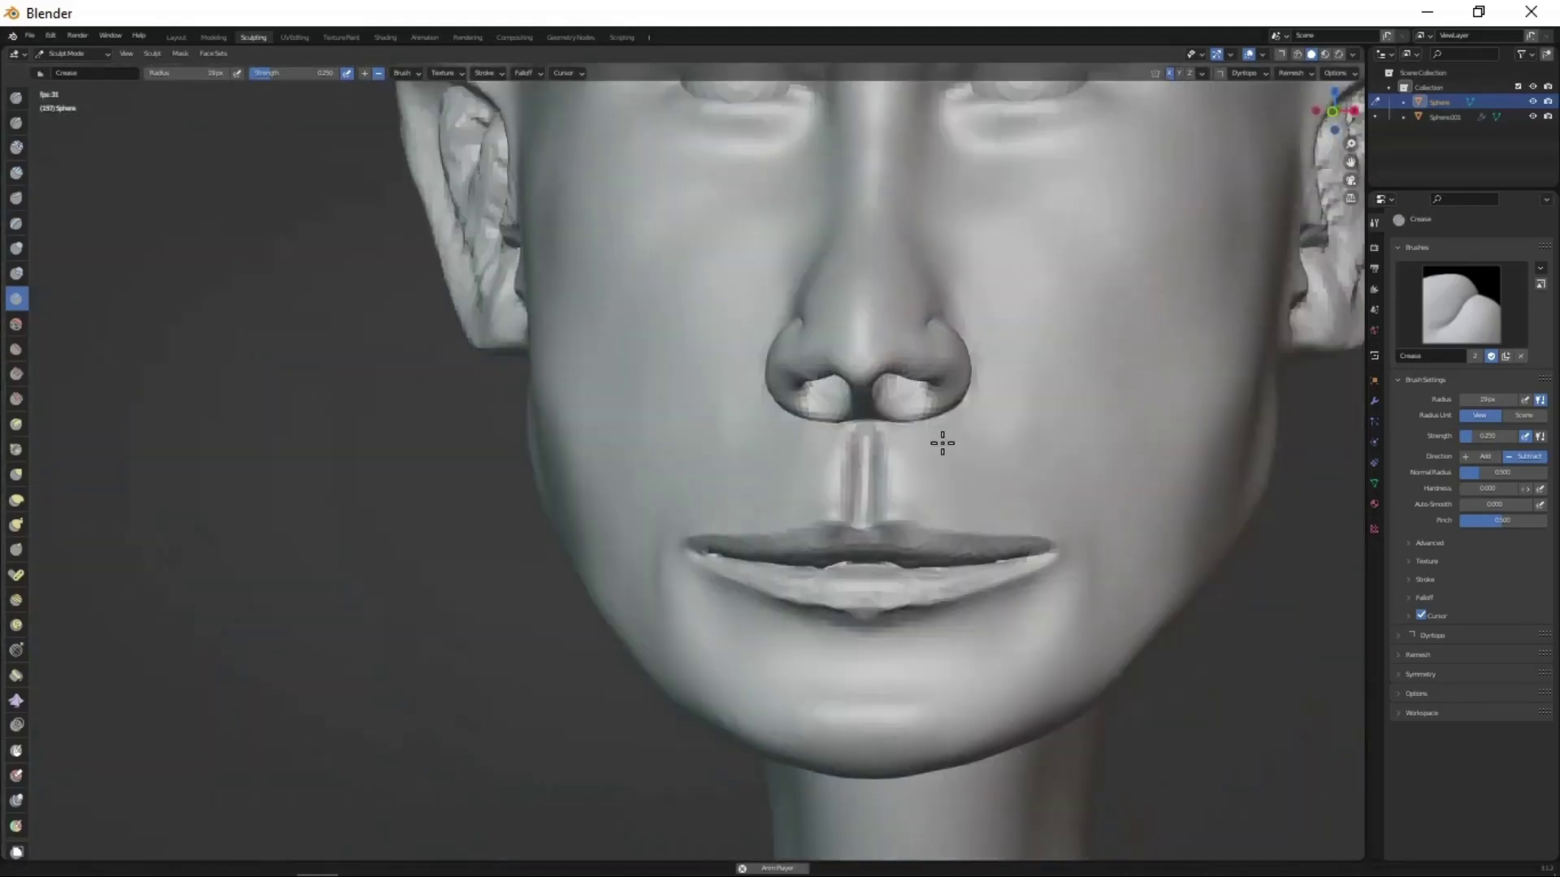
pyautogui.scroll(-2, 939, 442)
pyautogui.scroll(2, 863, 592)
pyautogui.moveTo(938, 584)
pyautogui.mouseDown(button='middle')
pyautogui.moveTo(863, 592)
pyautogui.moveTo(752, 728)
pyautogui.moveTo(769, 616)
pyautogui.moveTo(1041, 323)
pyautogui.mouseUp(button='middle')
pyautogui.scroll(4, 769, 617)
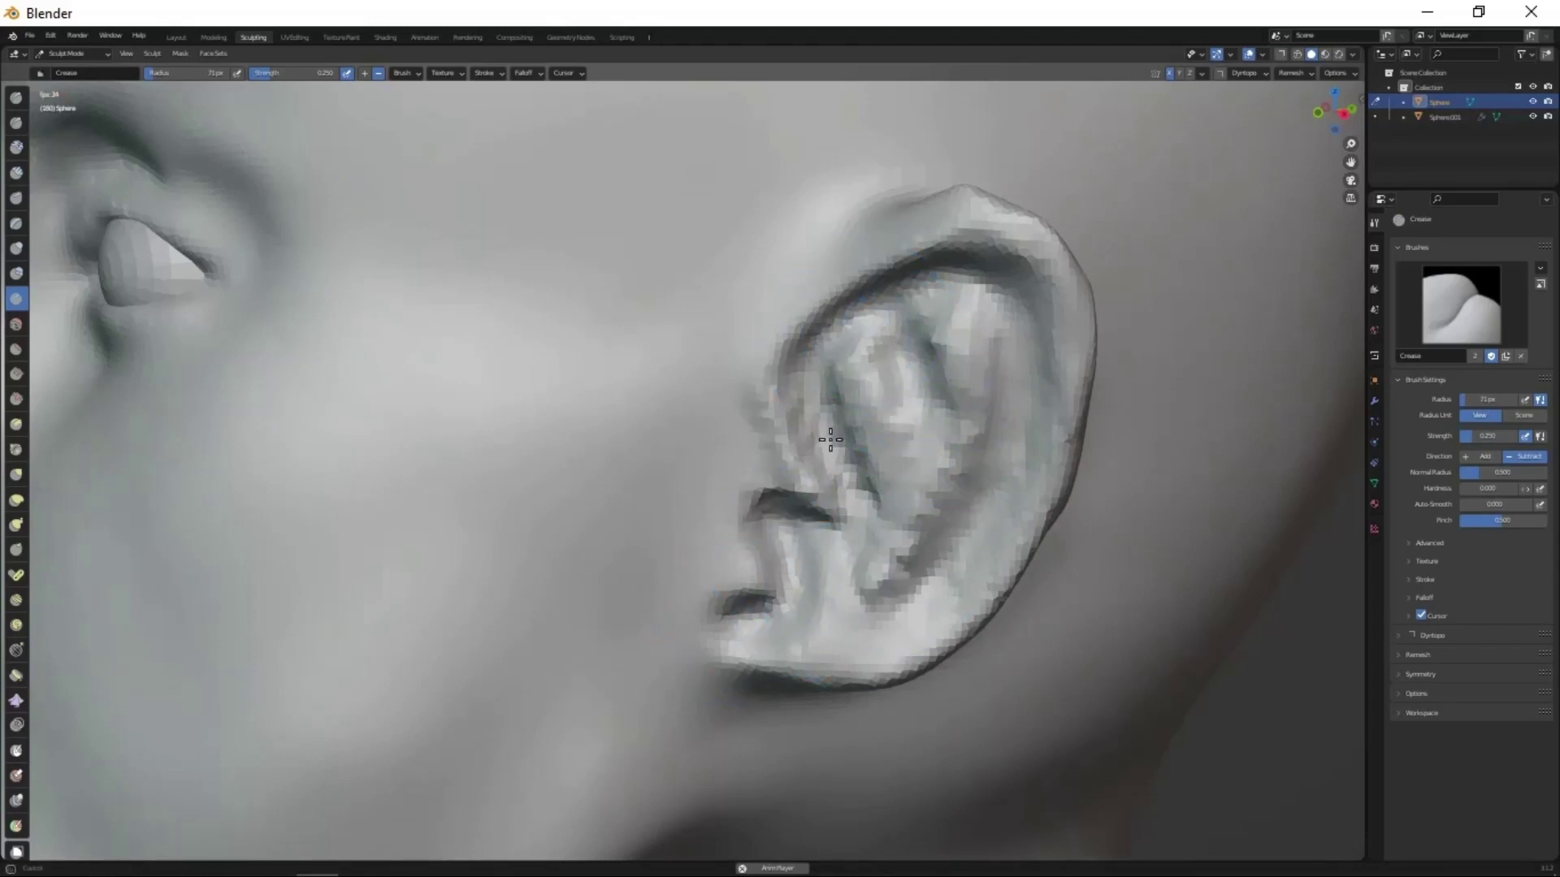
# - Work around the pointed ear from several angles, deepening its inner folds and rim
pyautogui.moveTo(830, 440)
pyautogui.mouseDown(button='middle')
pyautogui.moveTo(989, 463)
pyautogui.moveTo(858, 336)
pyautogui.mouseUp(button='middle')
pyautogui.scroll(-3, 749, 550)
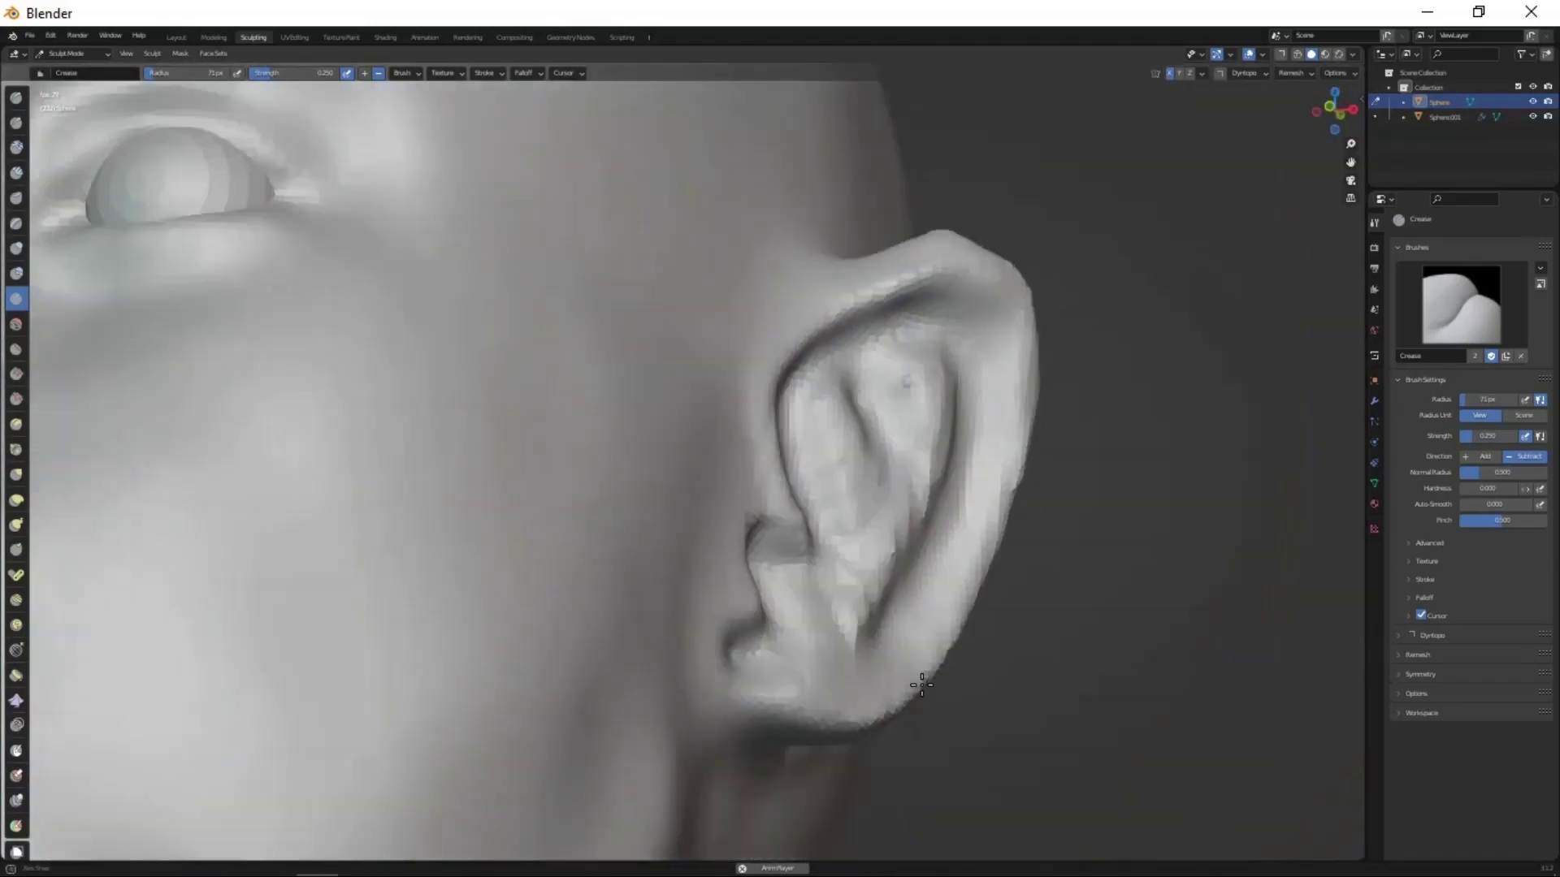
pyautogui.moveTo(749, 549)
pyautogui.mouseDown(button='middle')
pyautogui.moveTo(894, 569)
pyautogui.moveTo(1002, 727)
pyautogui.mouseUp(button='middle')
pyautogui.scroll(3, 1002, 727)
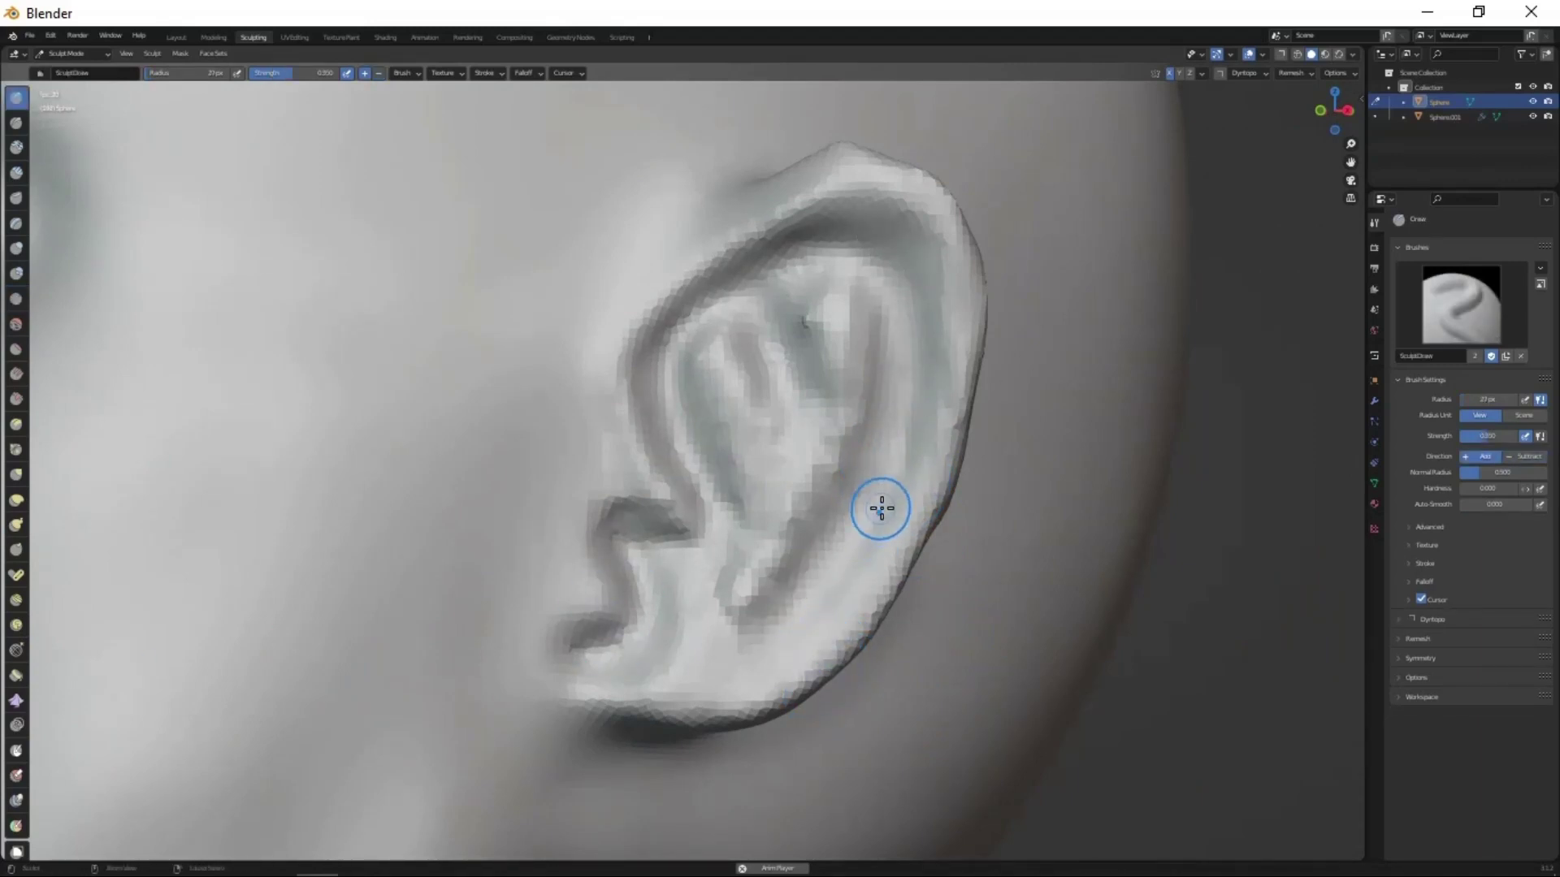
pyautogui.moveTo(849, 325); pyautogui.dragTo(927, 648, button='middle')
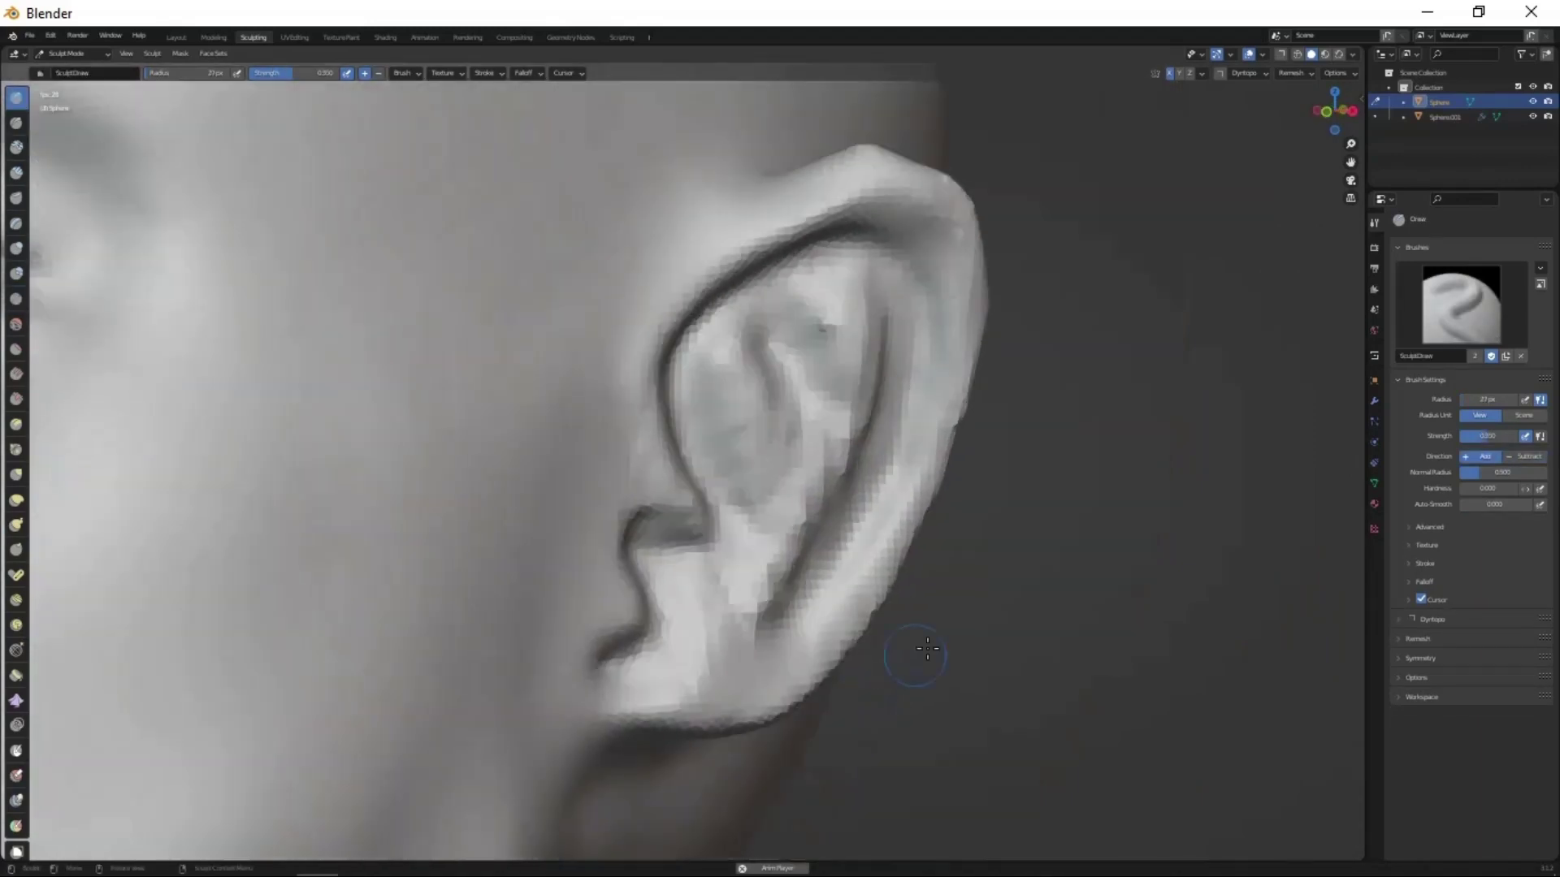
# - Reshape the jaw and head with Grab from three-quarter and frontal views
pyautogui.press('g')
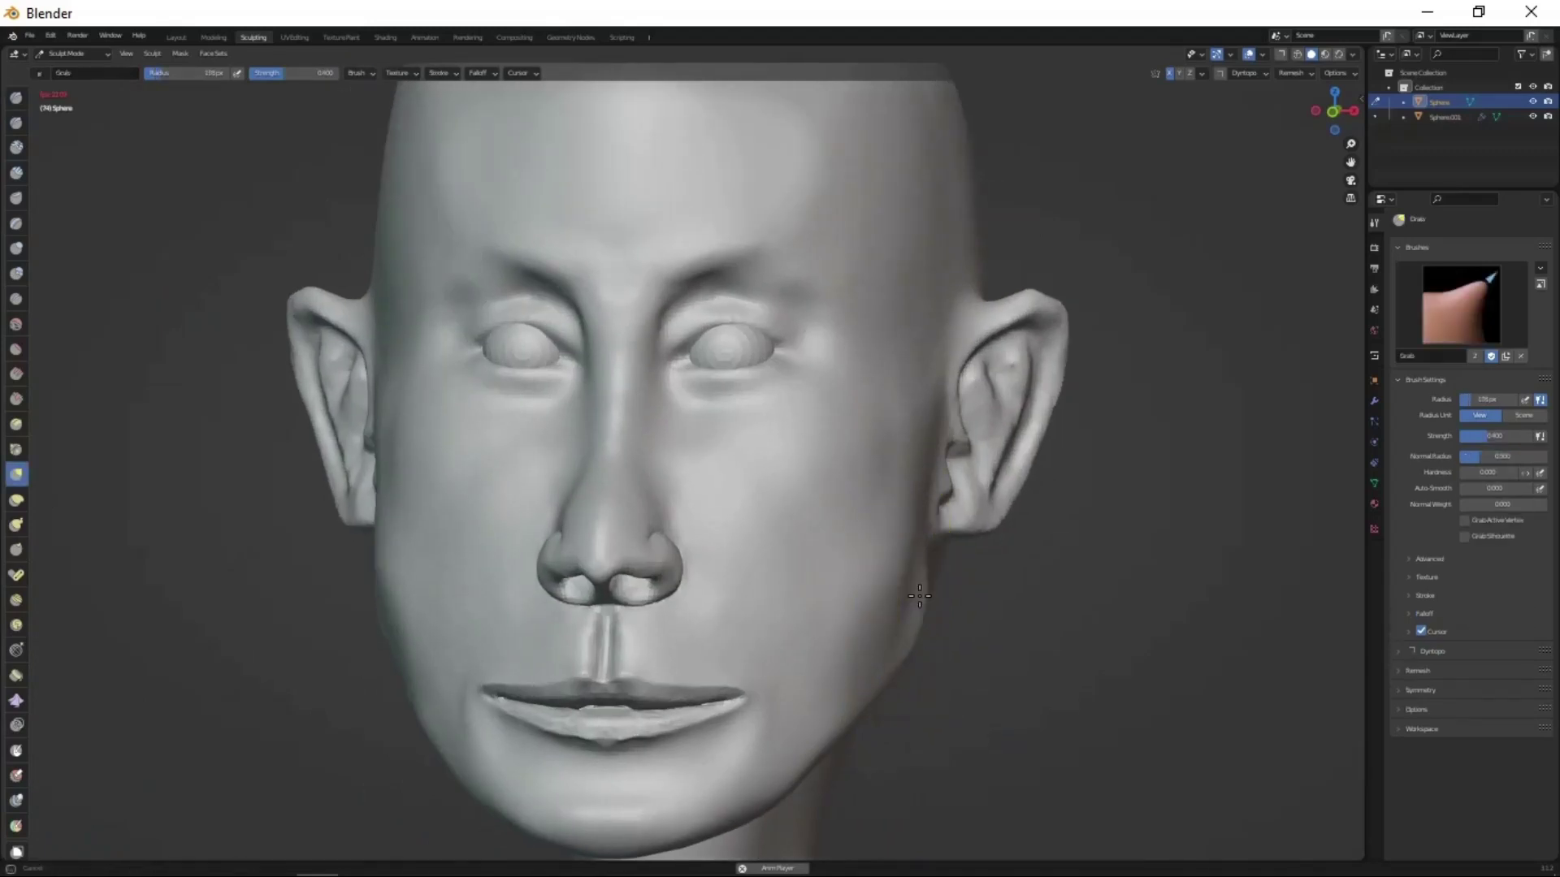
pyautogui.moveTo(894, 620); pyautogui.dragTo(859, 609, button='middle')
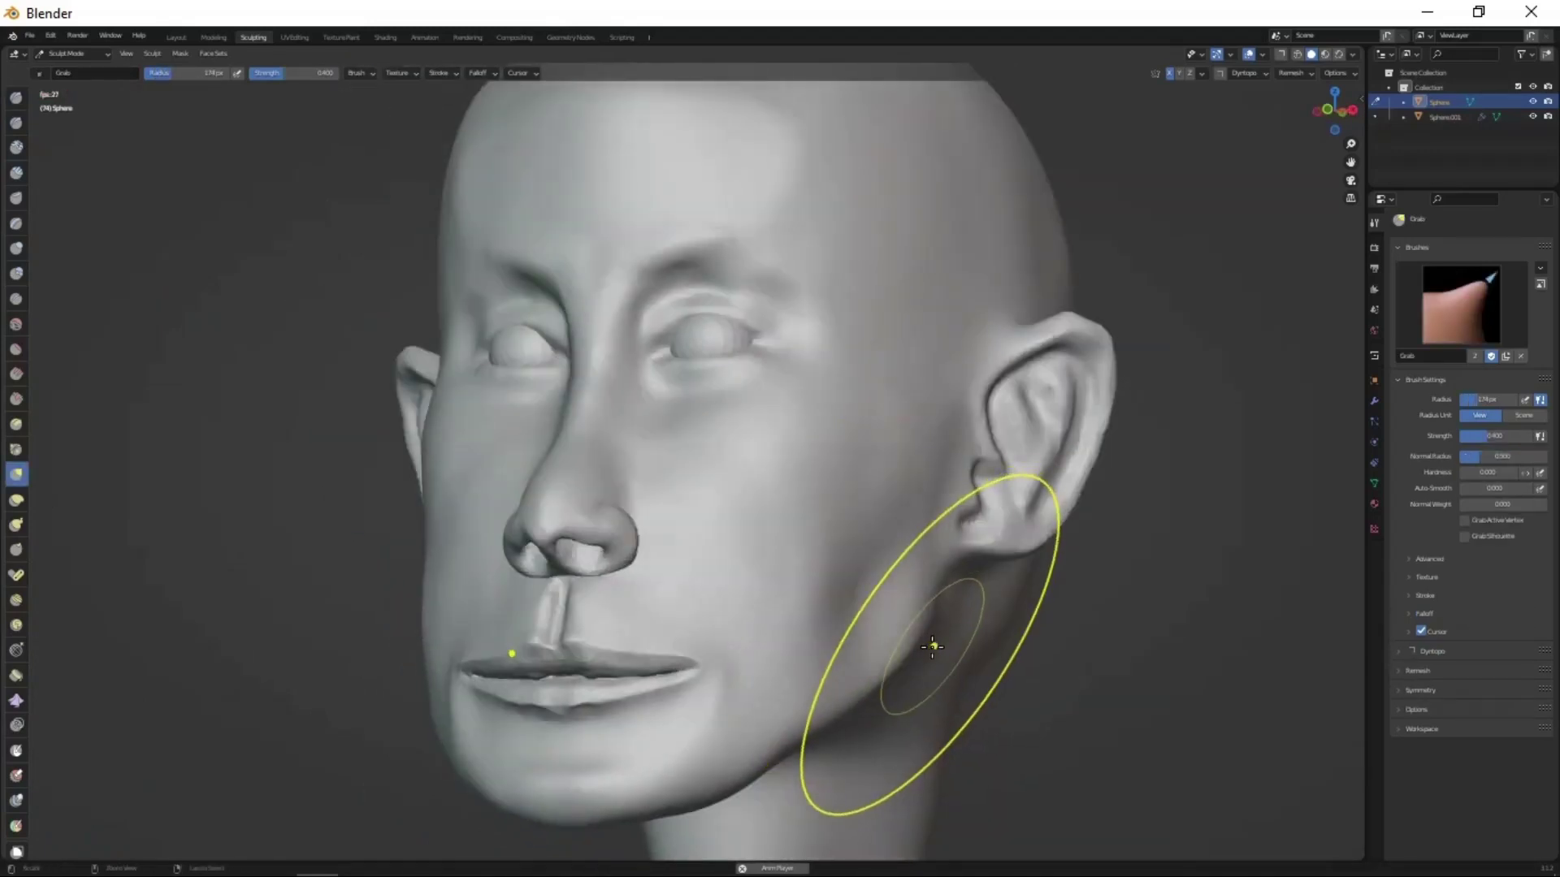
pyautogui.moveTo(932, 648); pyautogui.dragTo(923, 647, button='middle')
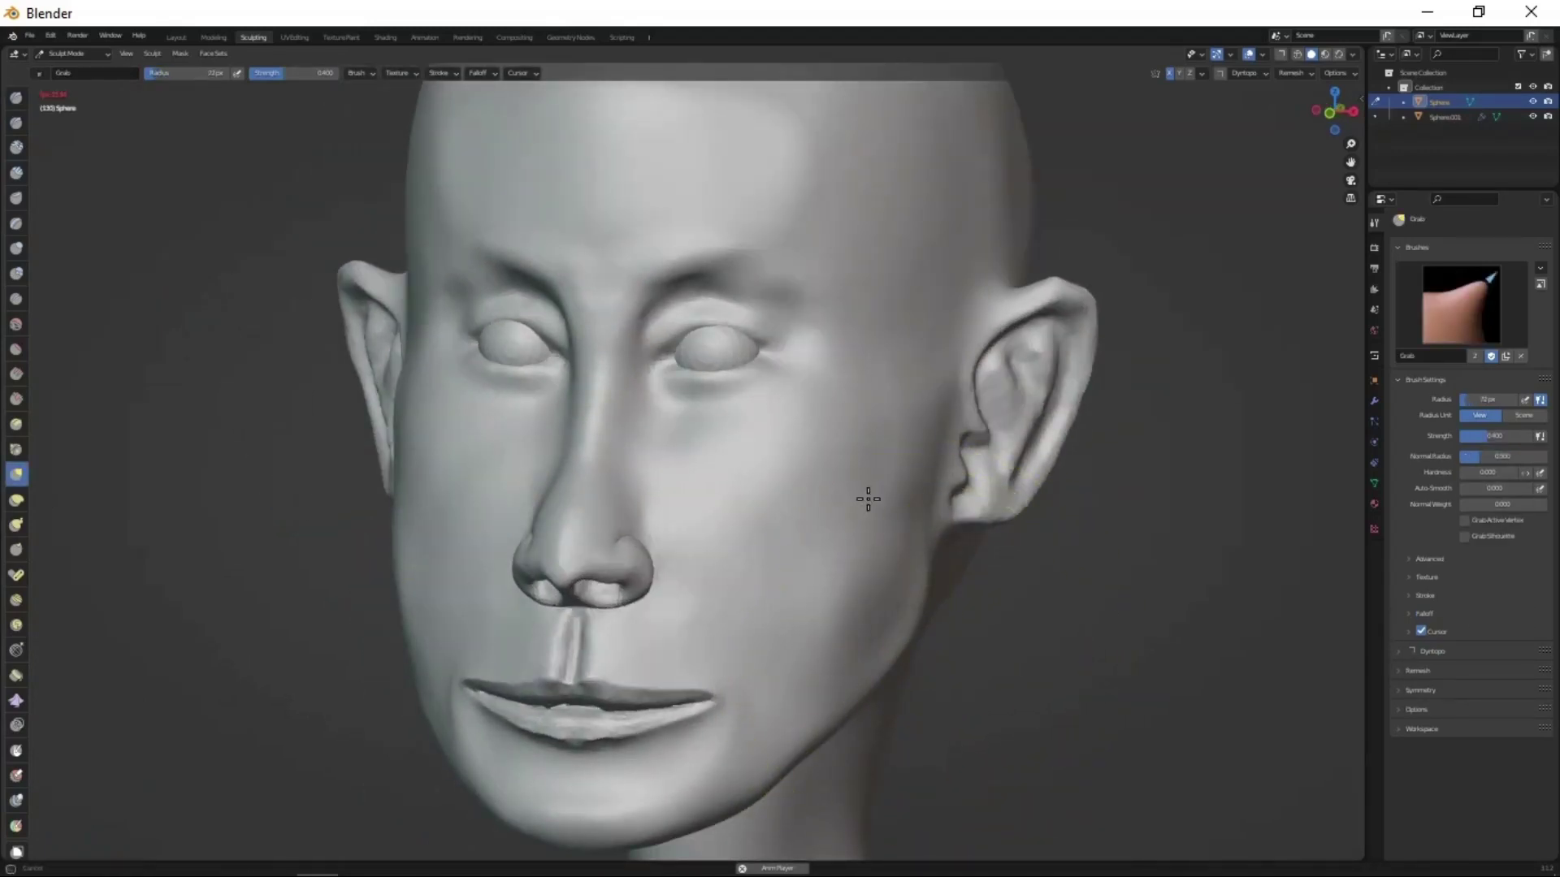
pyautogui.moveTo(868, 498)
pyautogui.mouseDown(button='middle')
pyautogui.moveTo(856, 637)
pyautogui.moveTo(925, 499)
pyautogui.moveTo(928, 389)
pyautogui.moveTo(1023, 396)
pyautogui.mouseUp(button='middle')
pyautogui.scroll(2, 857, 637)
# - Build up the brow area with Clay Strips
pyautogui.press('c')
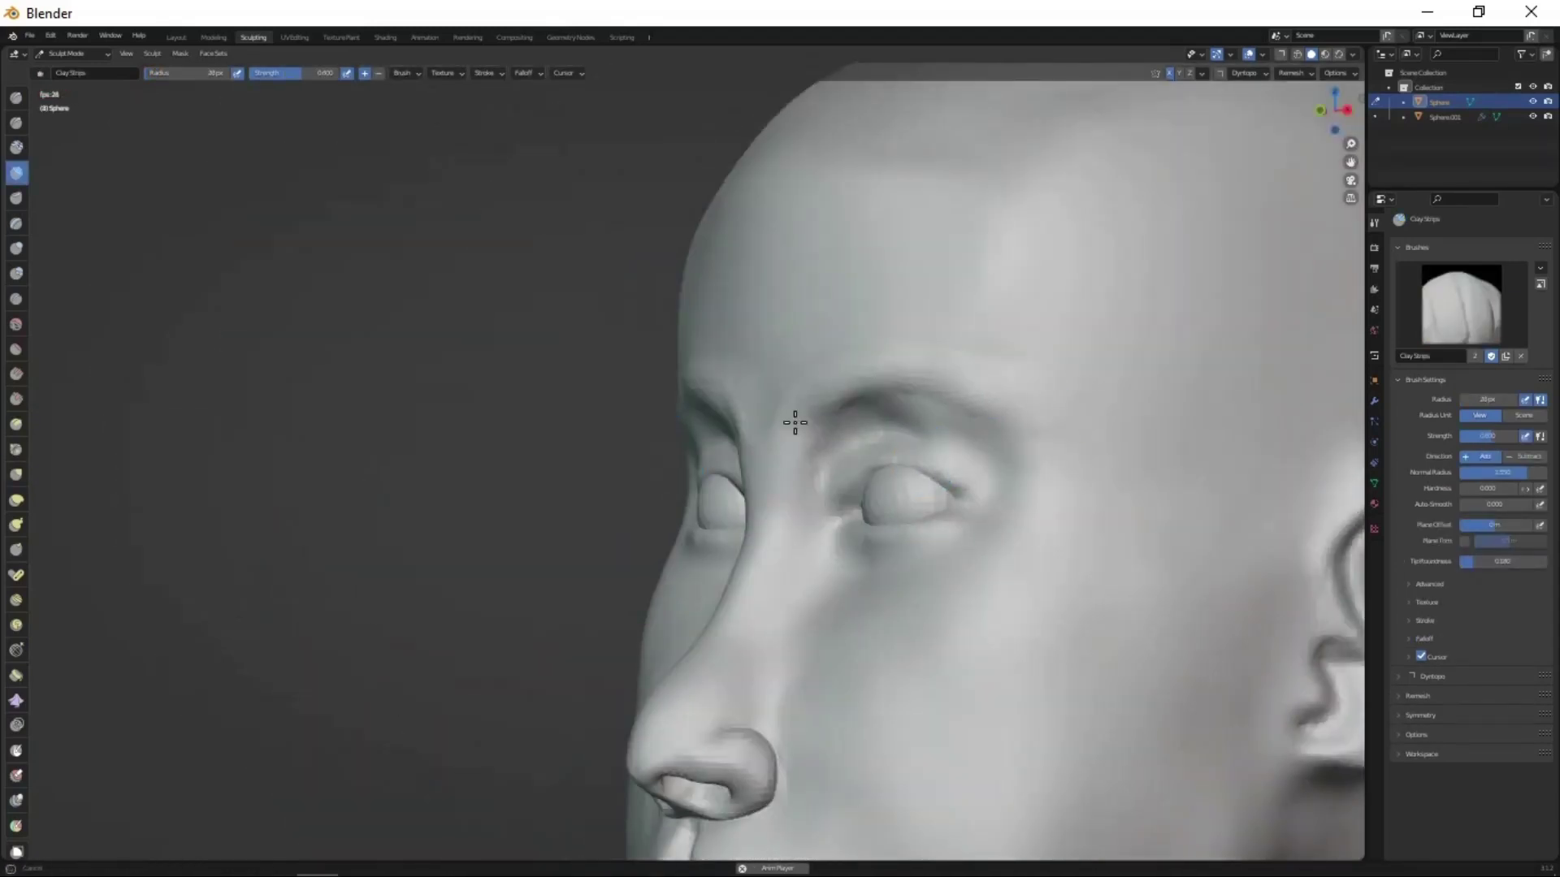
pyautogui.moveTo(795, 422)
pyautogui.mouseDown(button='middle')
pyautogui.moveTo(947, 599)
pyautogui.moveTo(931, 543)
pyautogui.mouseUp(button='middle')
pyautogui.scroll(-2, 894, 617)
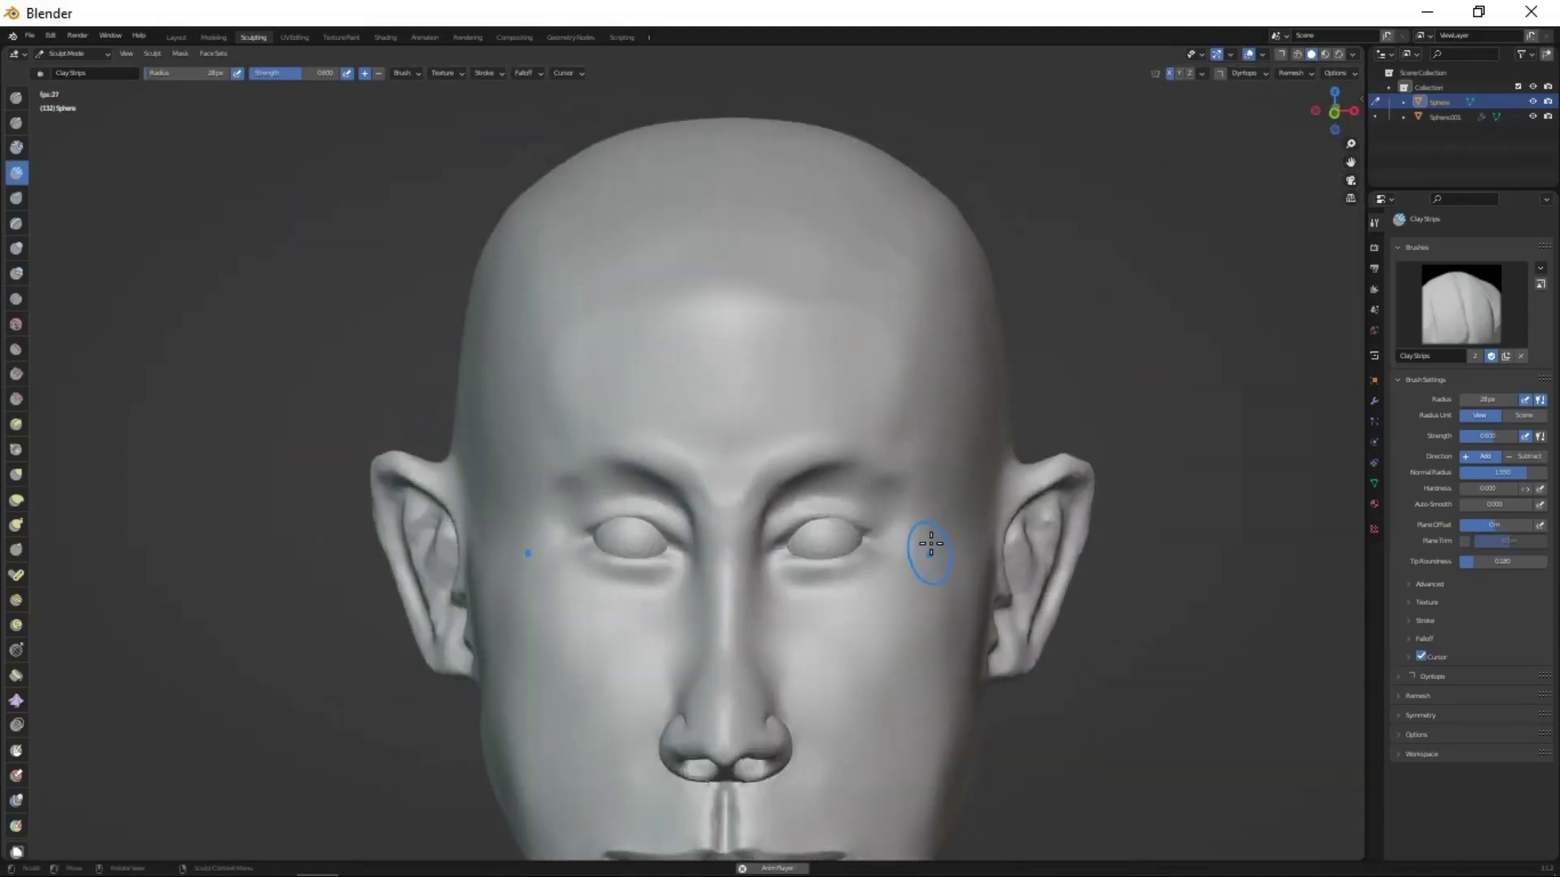
# - Pull the mouth, neck and skull shape into place with Grab
pyautogui.press('g')
pyautogui.moveTo(939, 417); pyautogui.dragTo(985, 474, button='middle')
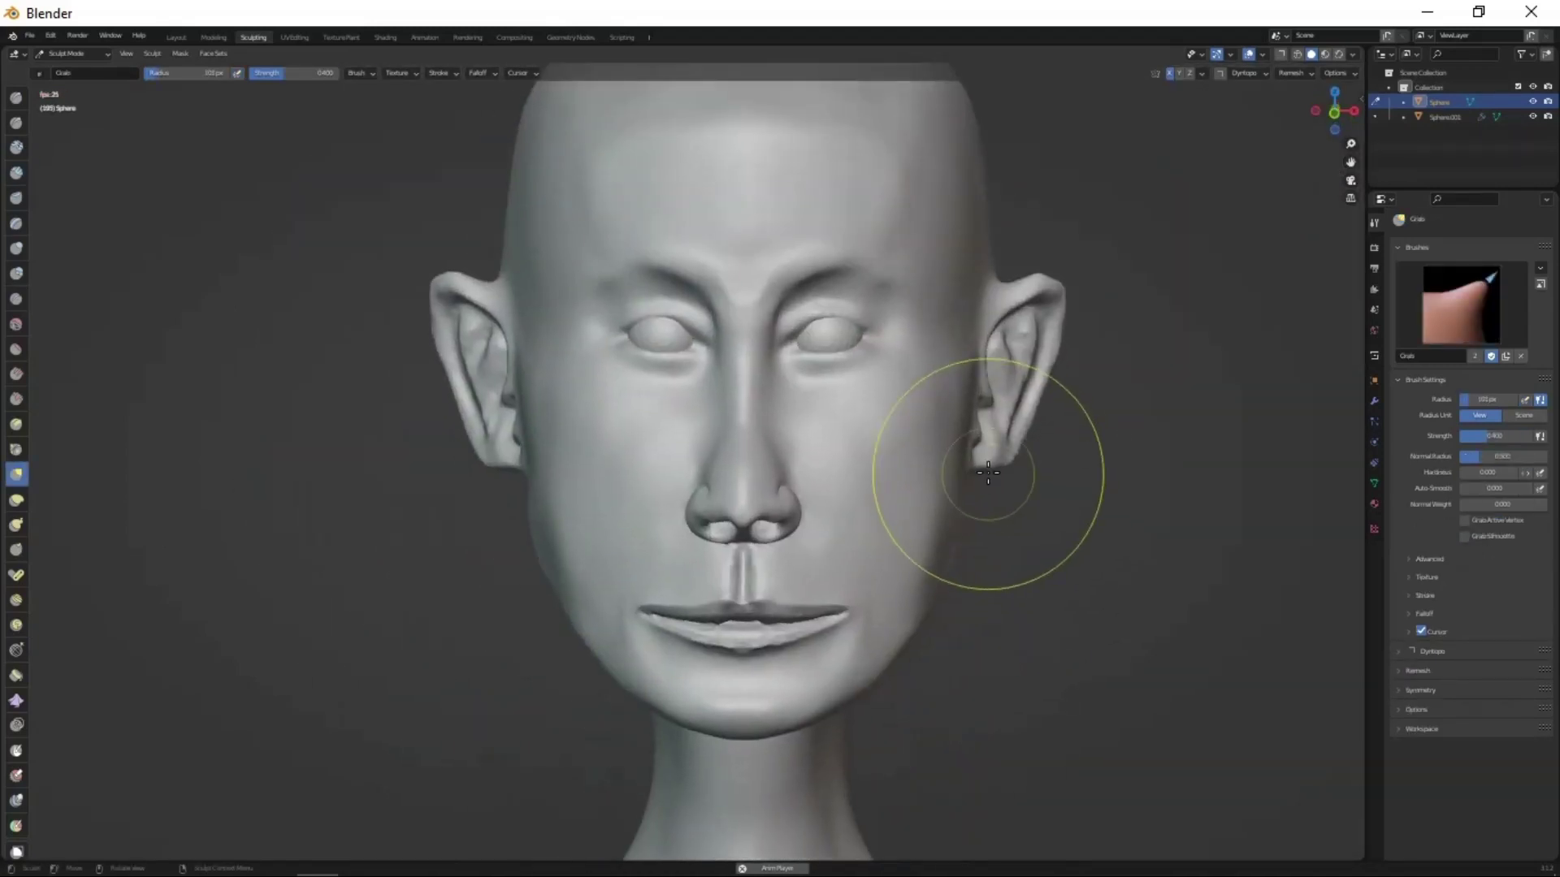
pyautogui.moveTo(985, 419); pyautogui.dragTo(847, 197, button='middle')
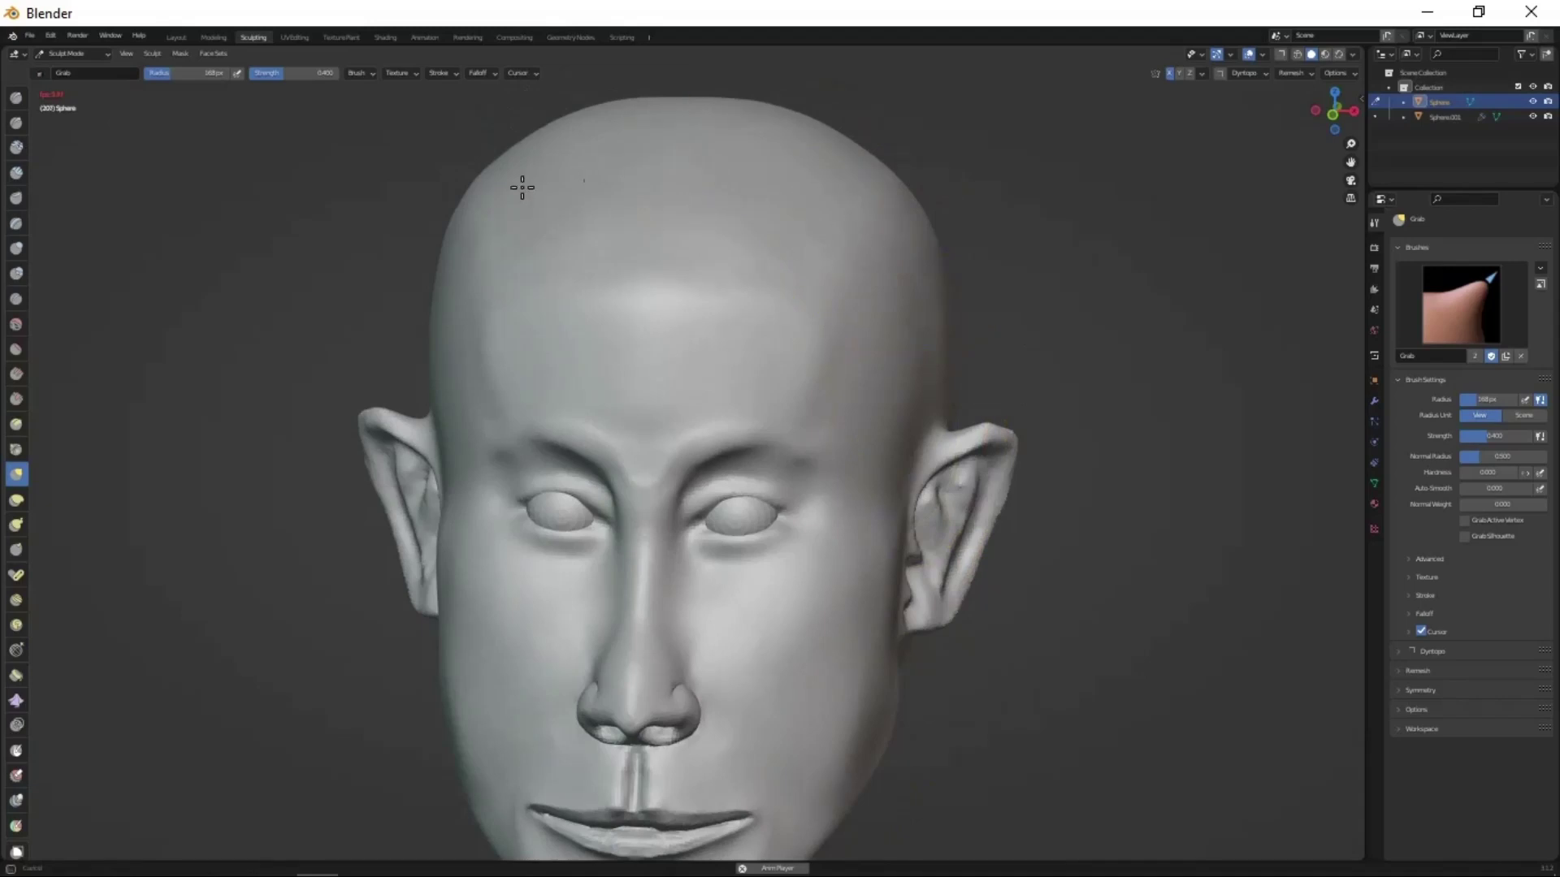
pyautogui.moveTo(912, 505)
pyautogui.mouseDown(button='middle')
pyautogui.moveTo(940, 557)
pyautogui.moveTo(850, 540)
pyautogui.moveTo(1044, 348)
pyautogui.moveTo(1031, 385)
pyautogui.mouseUp(button='middle')
pyautogui.scroll(3, 1045, 349)
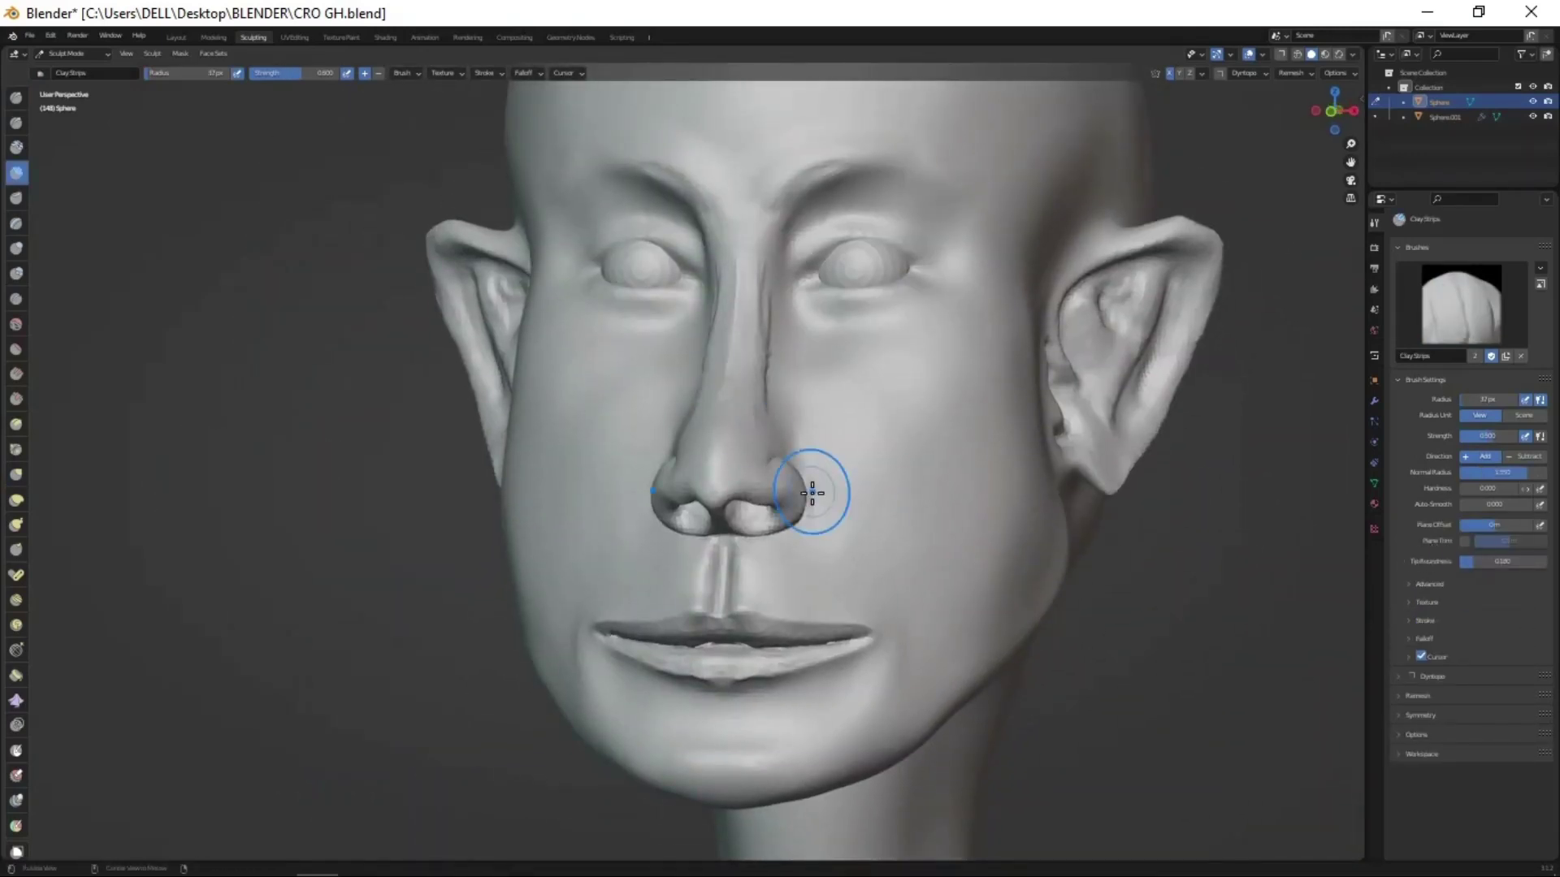
# - Adjust the nose bridge and nostrils with Grab from a front view
pyautogui.moveTo(812, 493); pyautogui.dragTo(763, 420, button='middle')
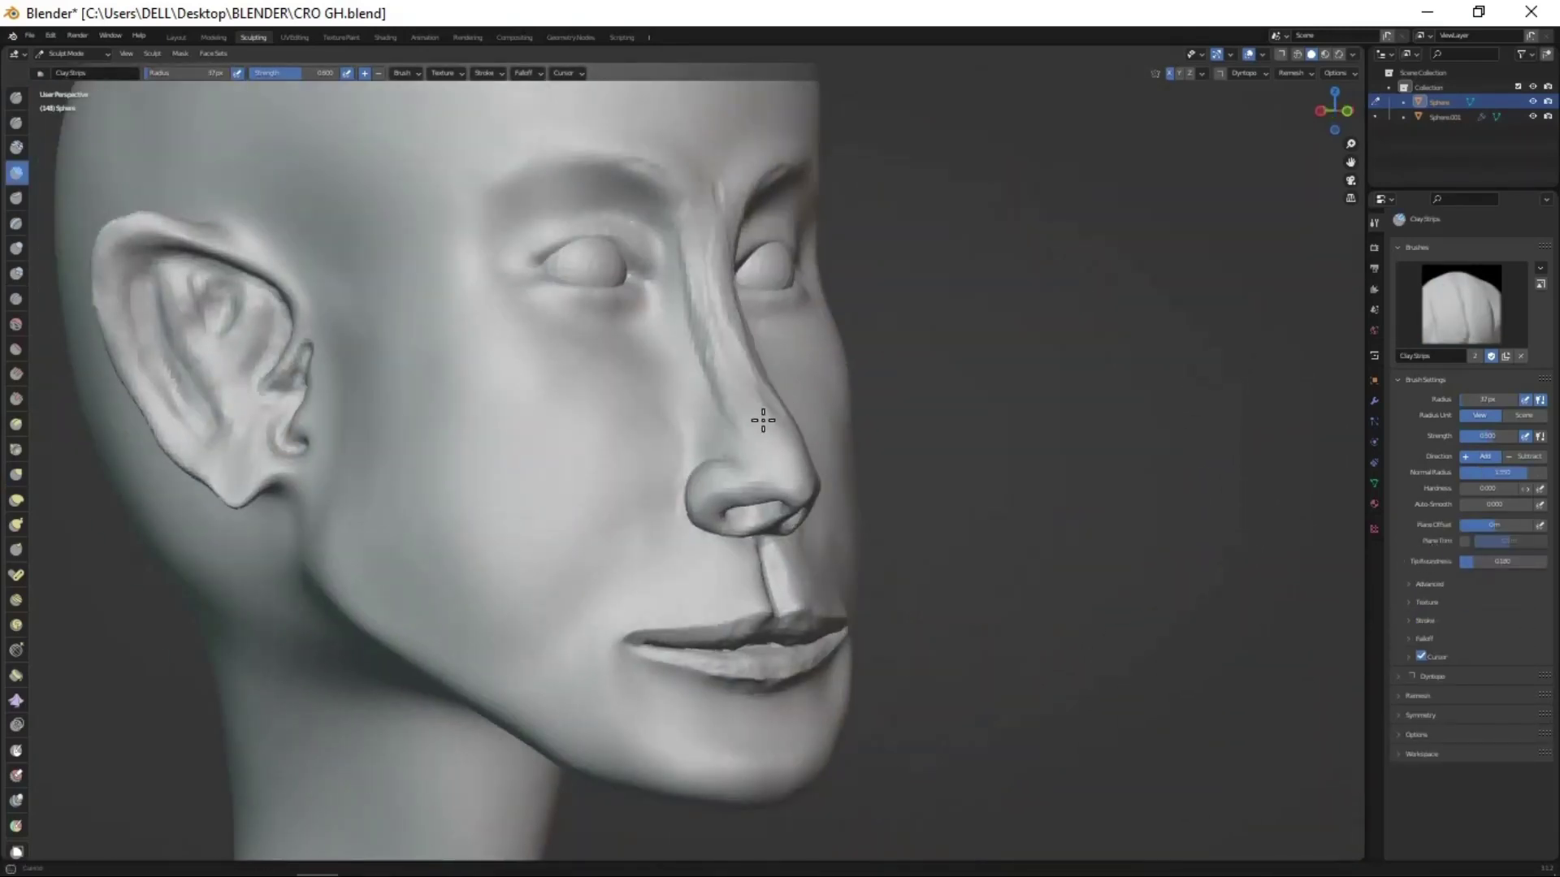
pyautogui.moveTo(700, 318); pyautogui.dragTo(806, 443, button='middle')
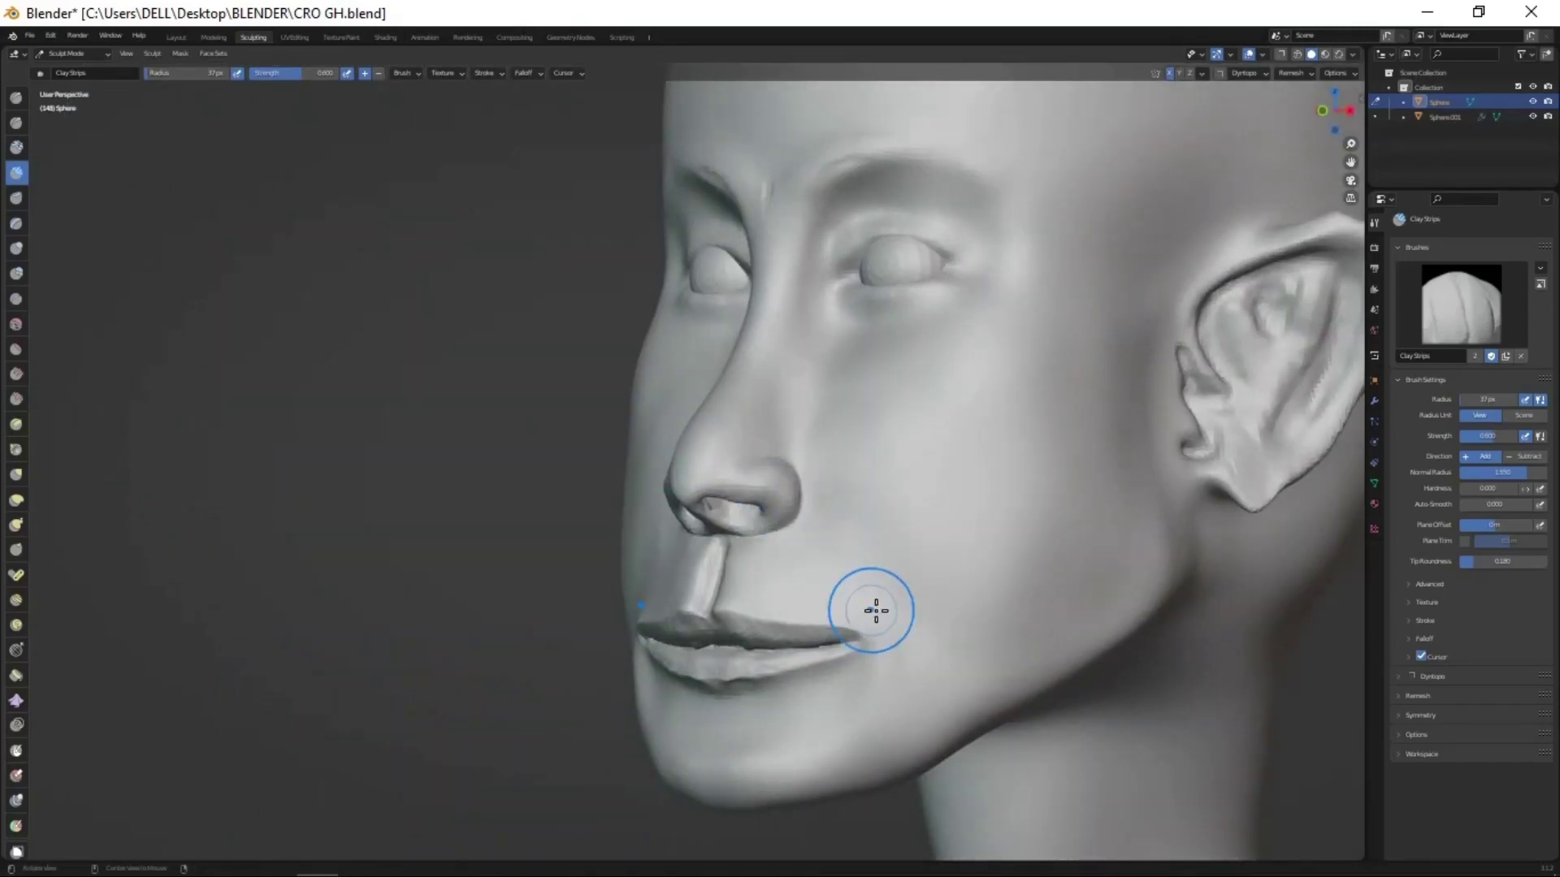
pyautogui.moveTo(833, 239); pyautogui.dragTo(958, 373, button='middle')
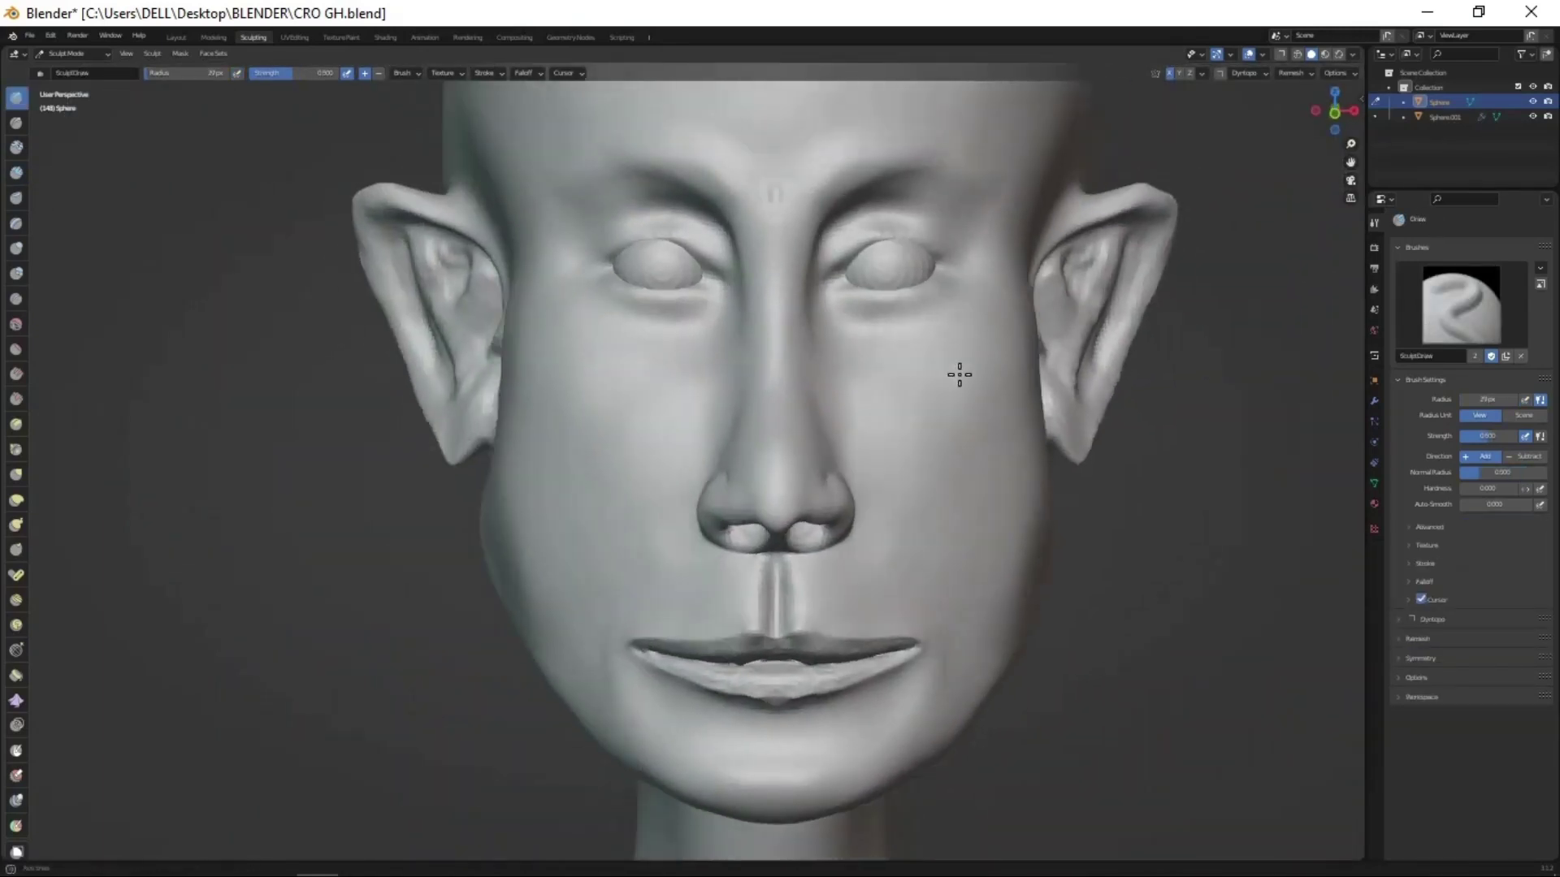
pyautogui.scroll(3, 891, 463)
pyautogui.press('g')
pyautogui.scroll(2, 807, 400)
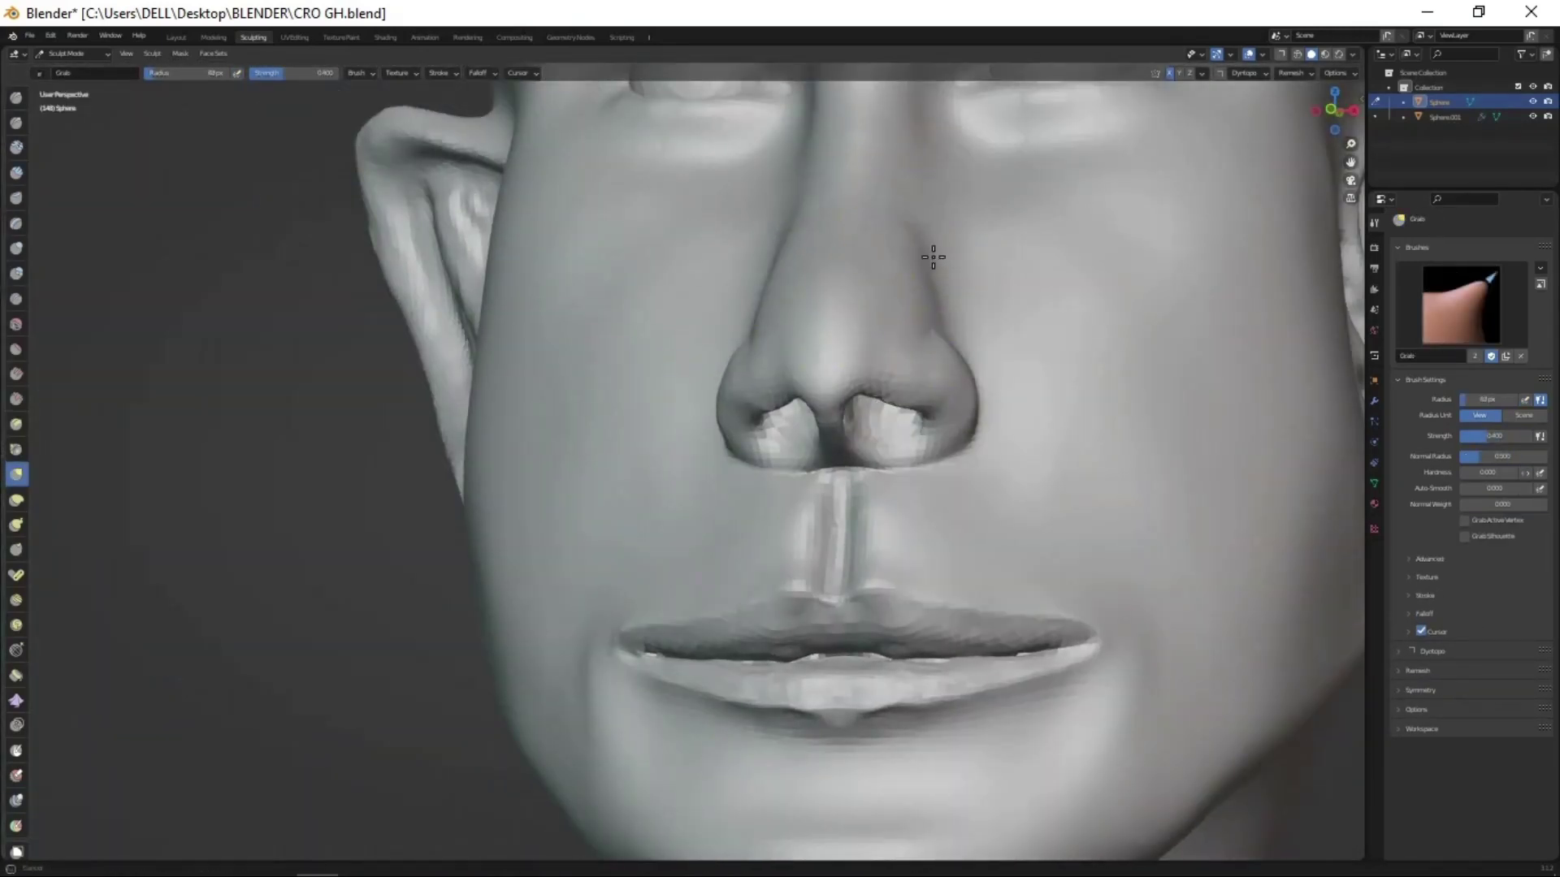
pyautogui.scroll(-5, 929, 254)
pyautogui.scroll(2, 960, 476)
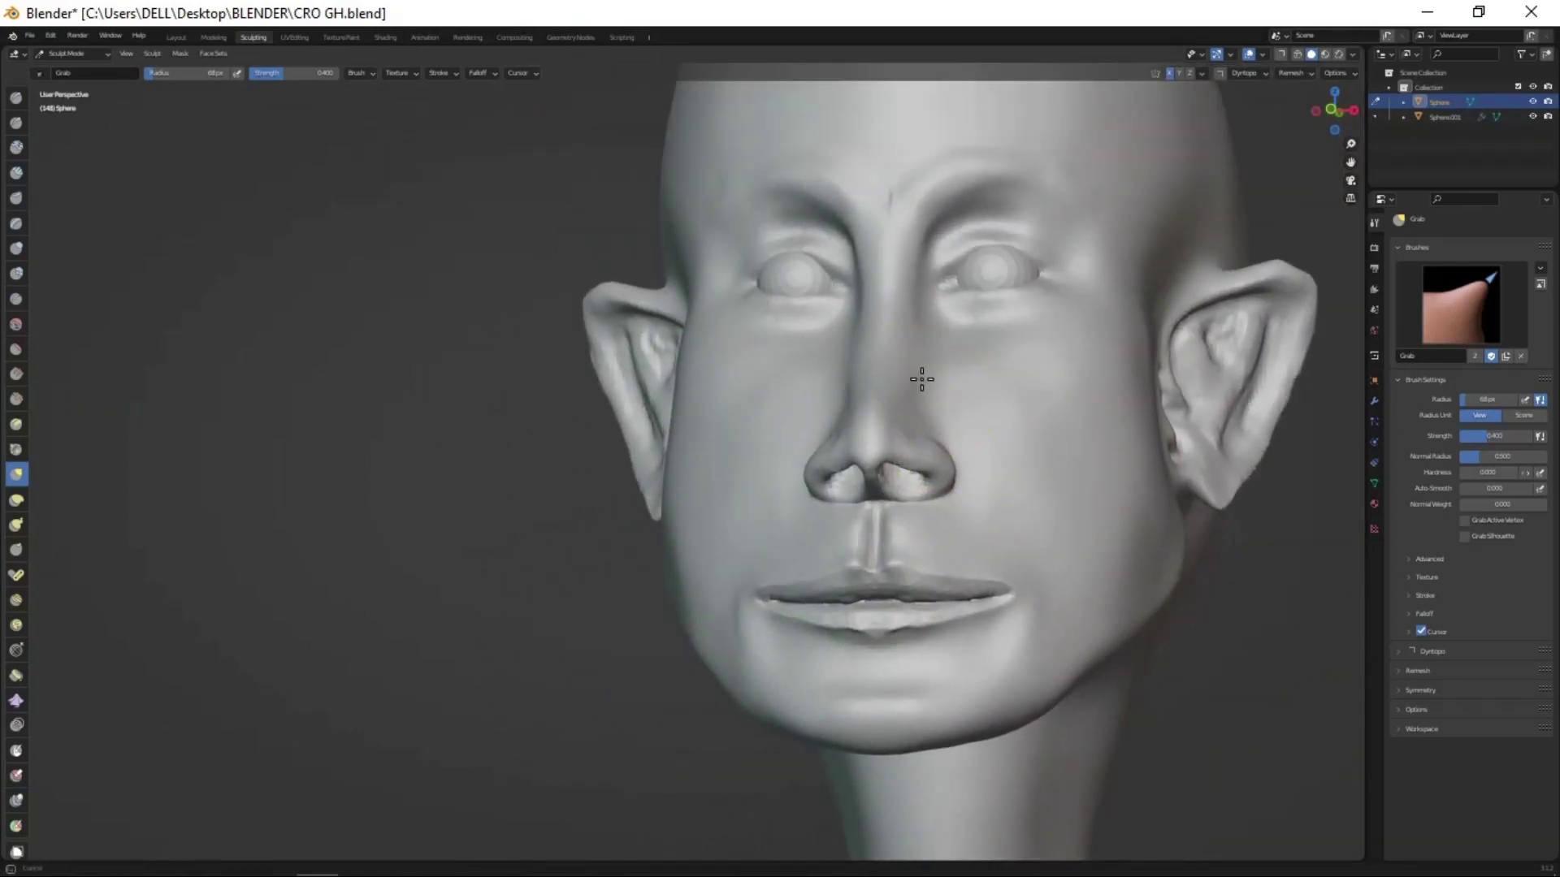
# - Carve crisper Crease lines beneath the nostrils and along the philtrum
pyautogui.moveTo(921, 378); pyautogui.dragTo(1037, 533, button='middle')
pyautogui.scroll(3, 972, 429)
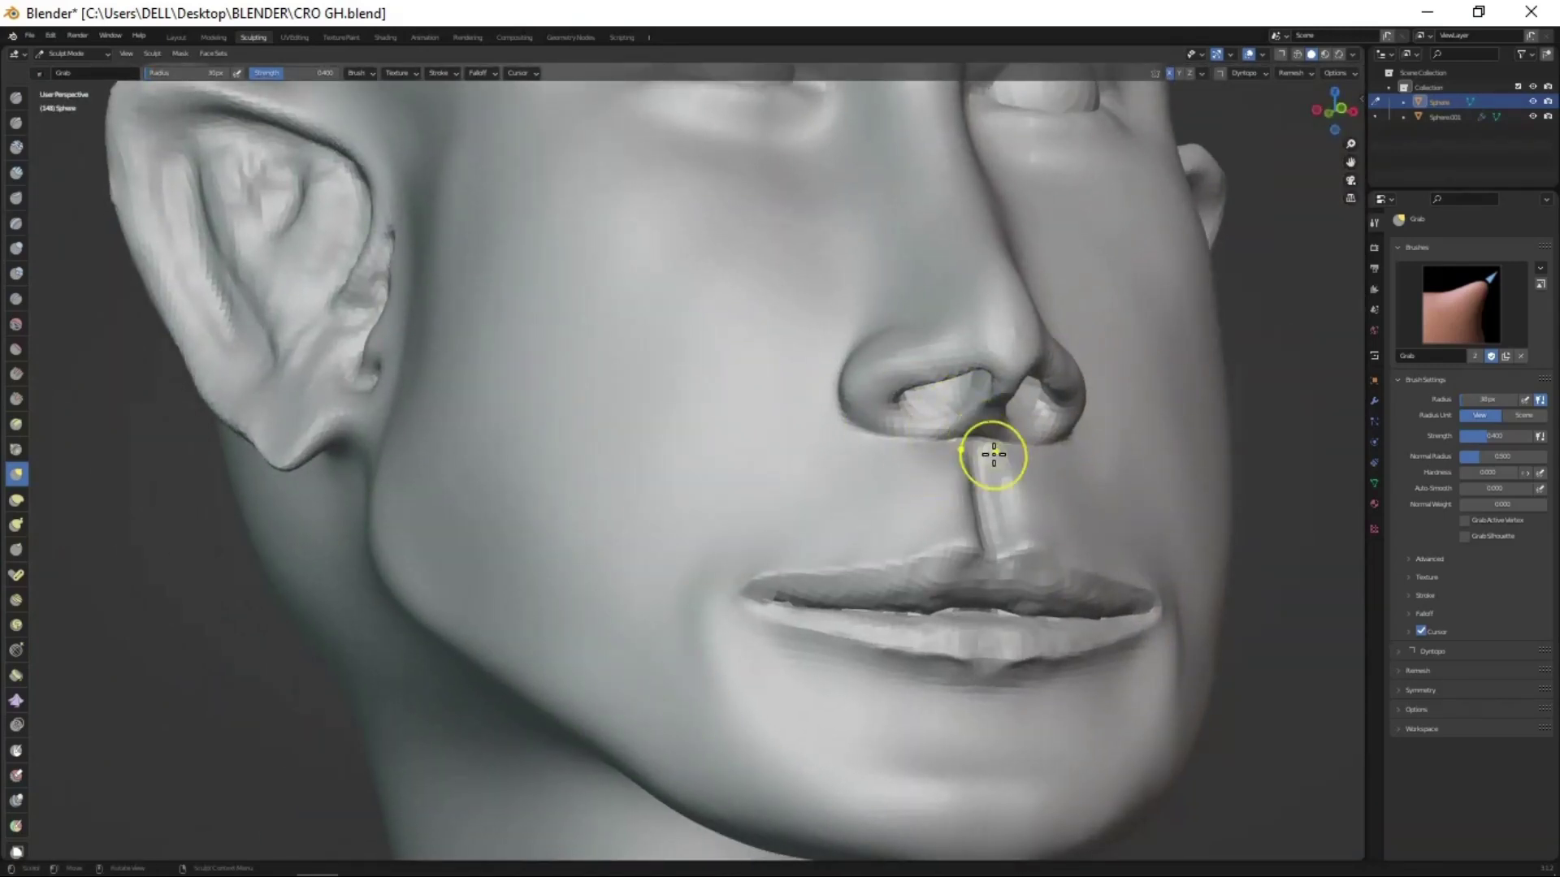
pyautogui.moveTo(994, 454); pyautogui.dragTo(991, 373, button='middle')
pyautogui.moveTo(999, 546); pyautogui.dragTo(1084, 440, button='middle')
pyautogui.hotkey('shift', 'c')
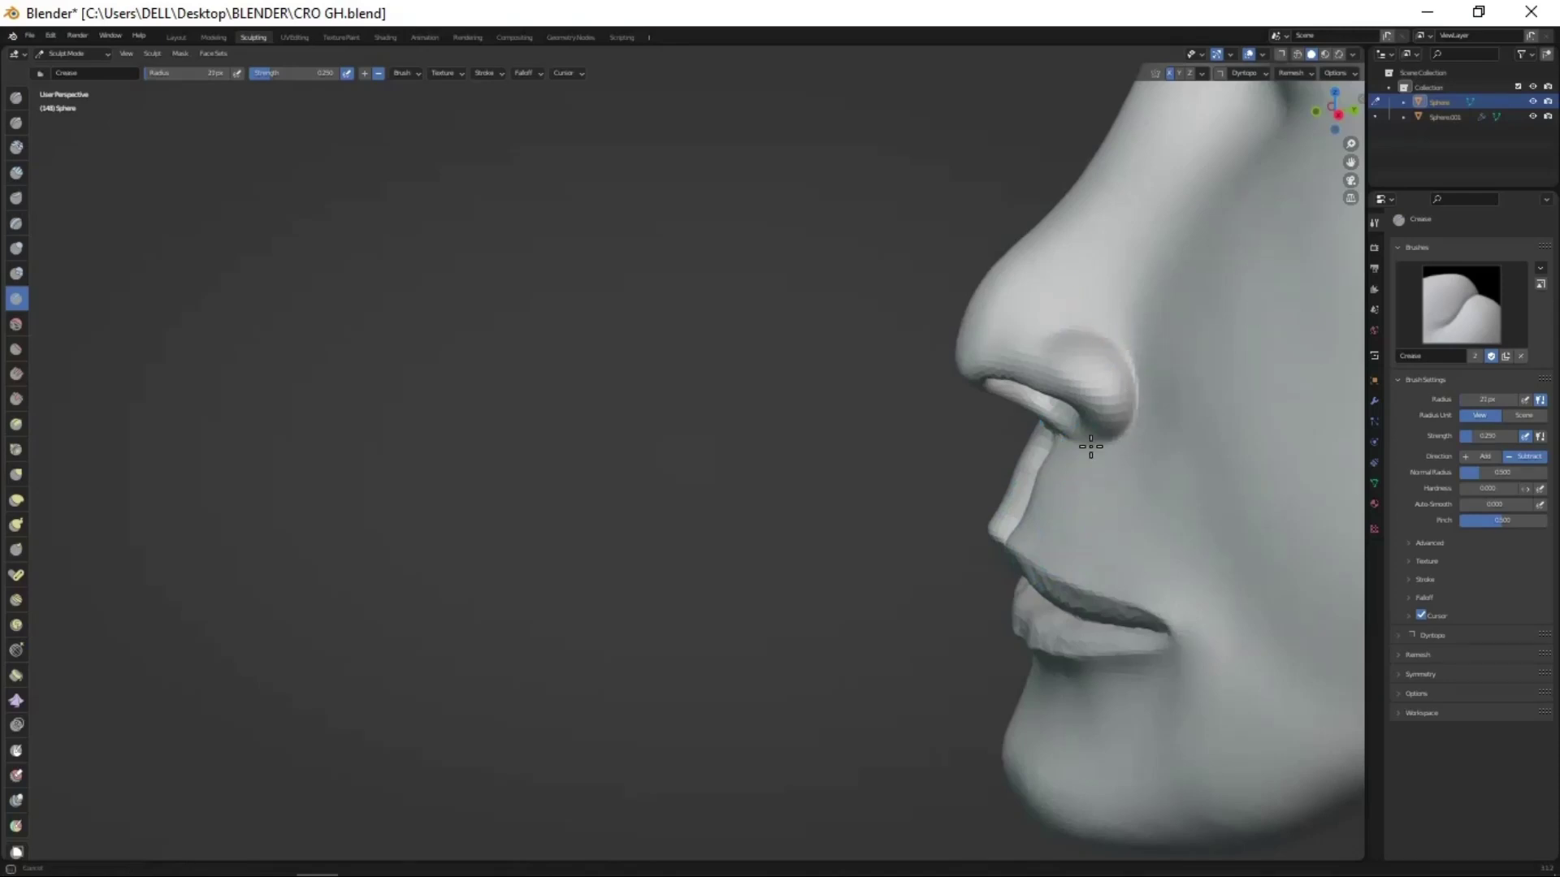
pyautogui.moveTo(946, 586); pyautogui.dragTo(1050, 457, button='middle')
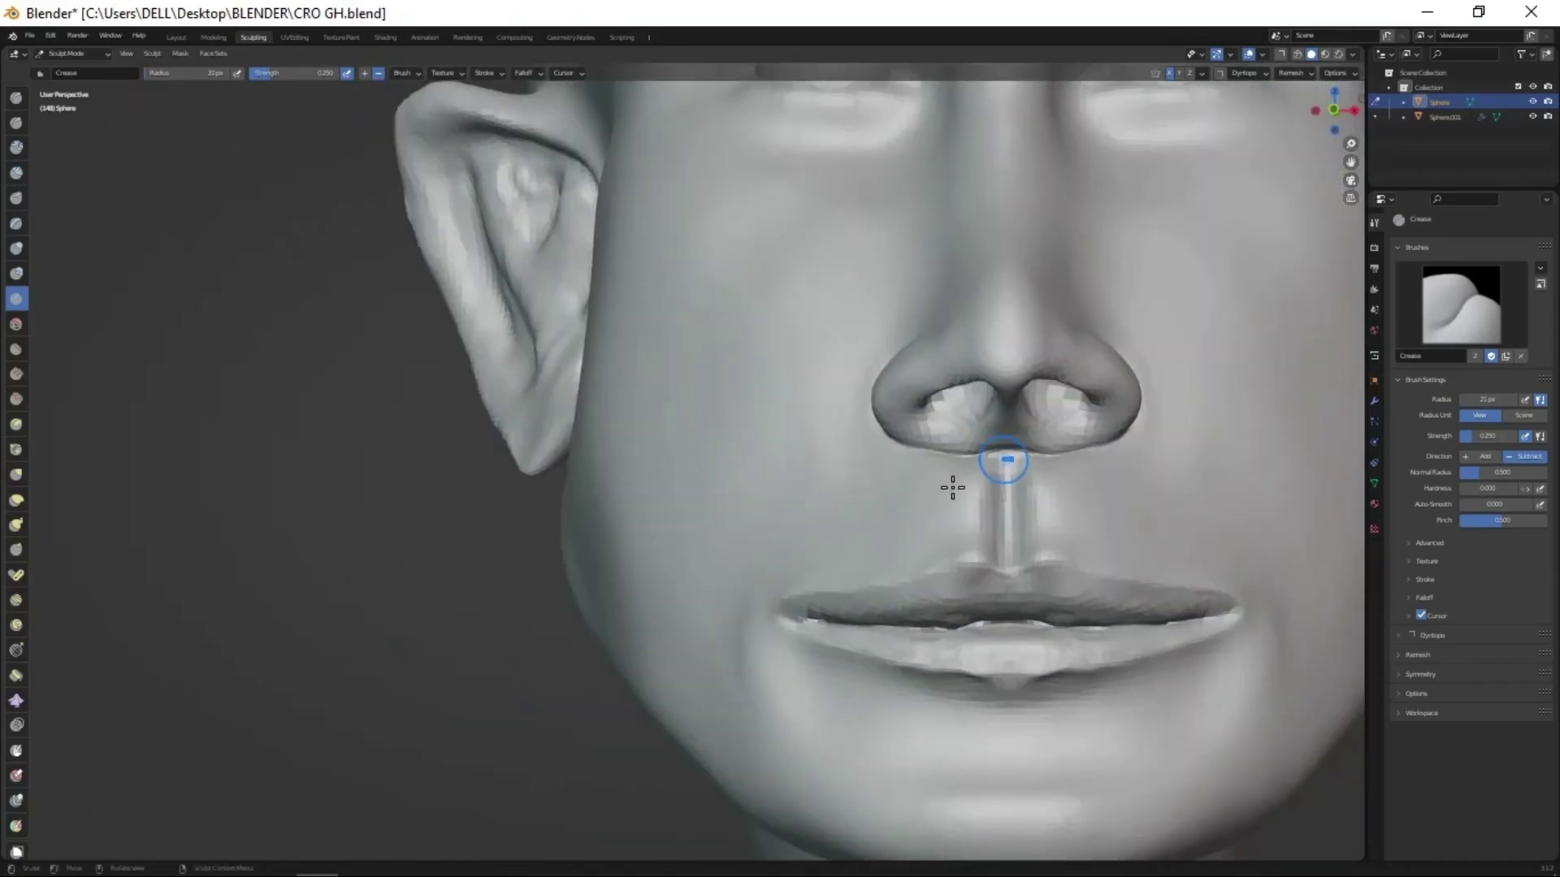
pyautogui.moveTo(952, 487)
pyautogui.mouseDown(button='middle')
pyautogui.moveTo(974, 452)
pyautogui.moveTo(1016, 550)
pyautogui.moveTo(966, 693)
pyautogui.moveTo(983, 473)
pyautogui.mouseUp(button='middle')
pyautogui.scroll(-3, 975, 453)
# - Fill out the cheeks with Grab, then build up the jaw side with Draw
pyautogui.press('g')
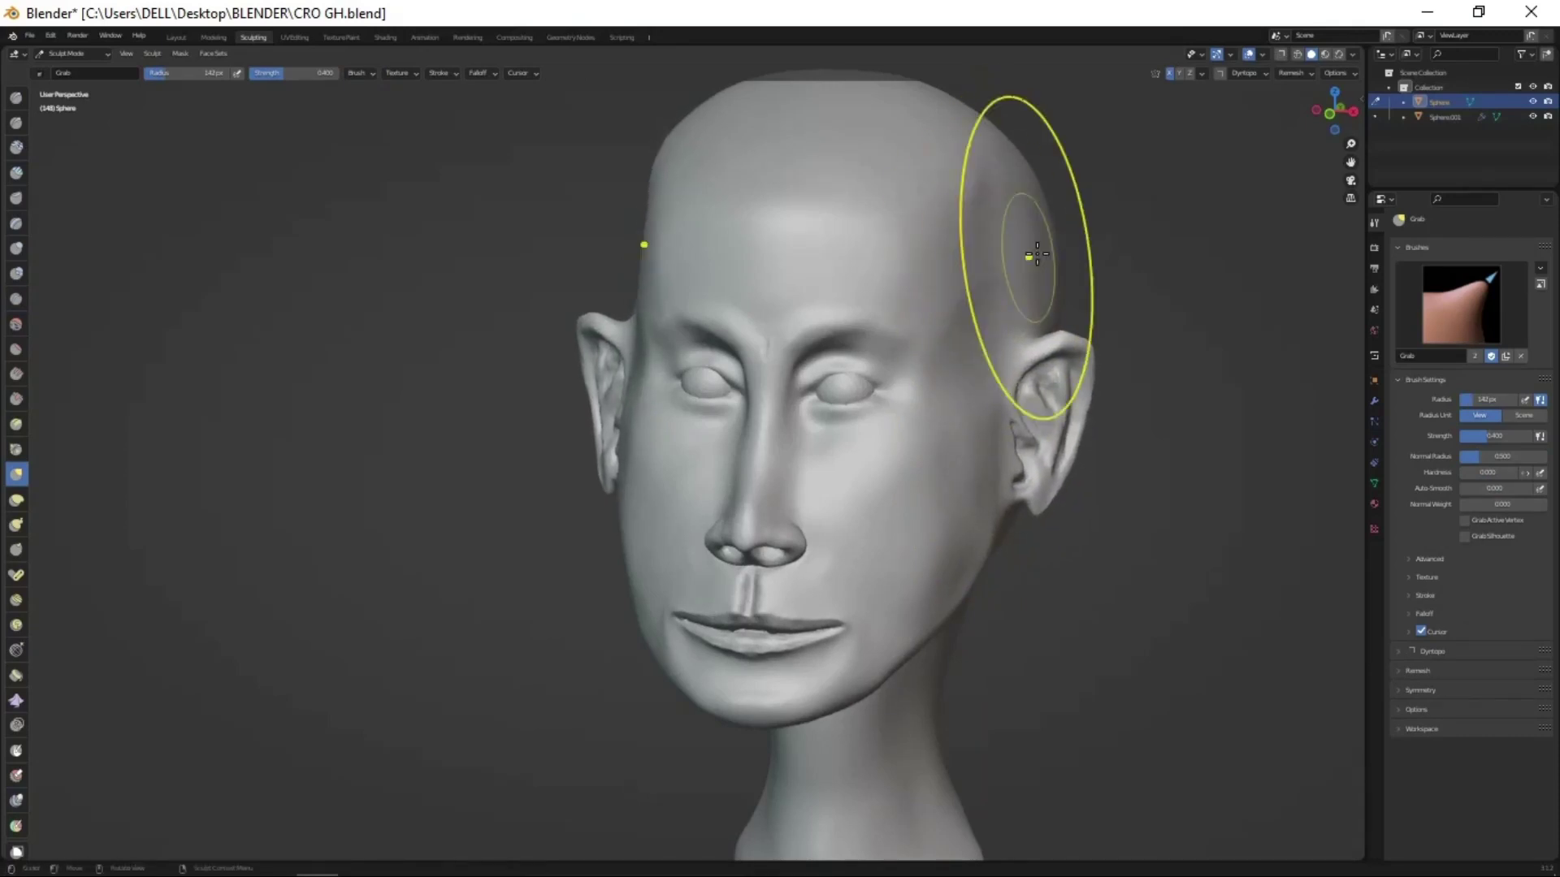
pyautogui.moveTo(1031, 251); pyautogui.dragTo(983, 502, button='middle')
pyautogui.scroll(4, 1088, 425)
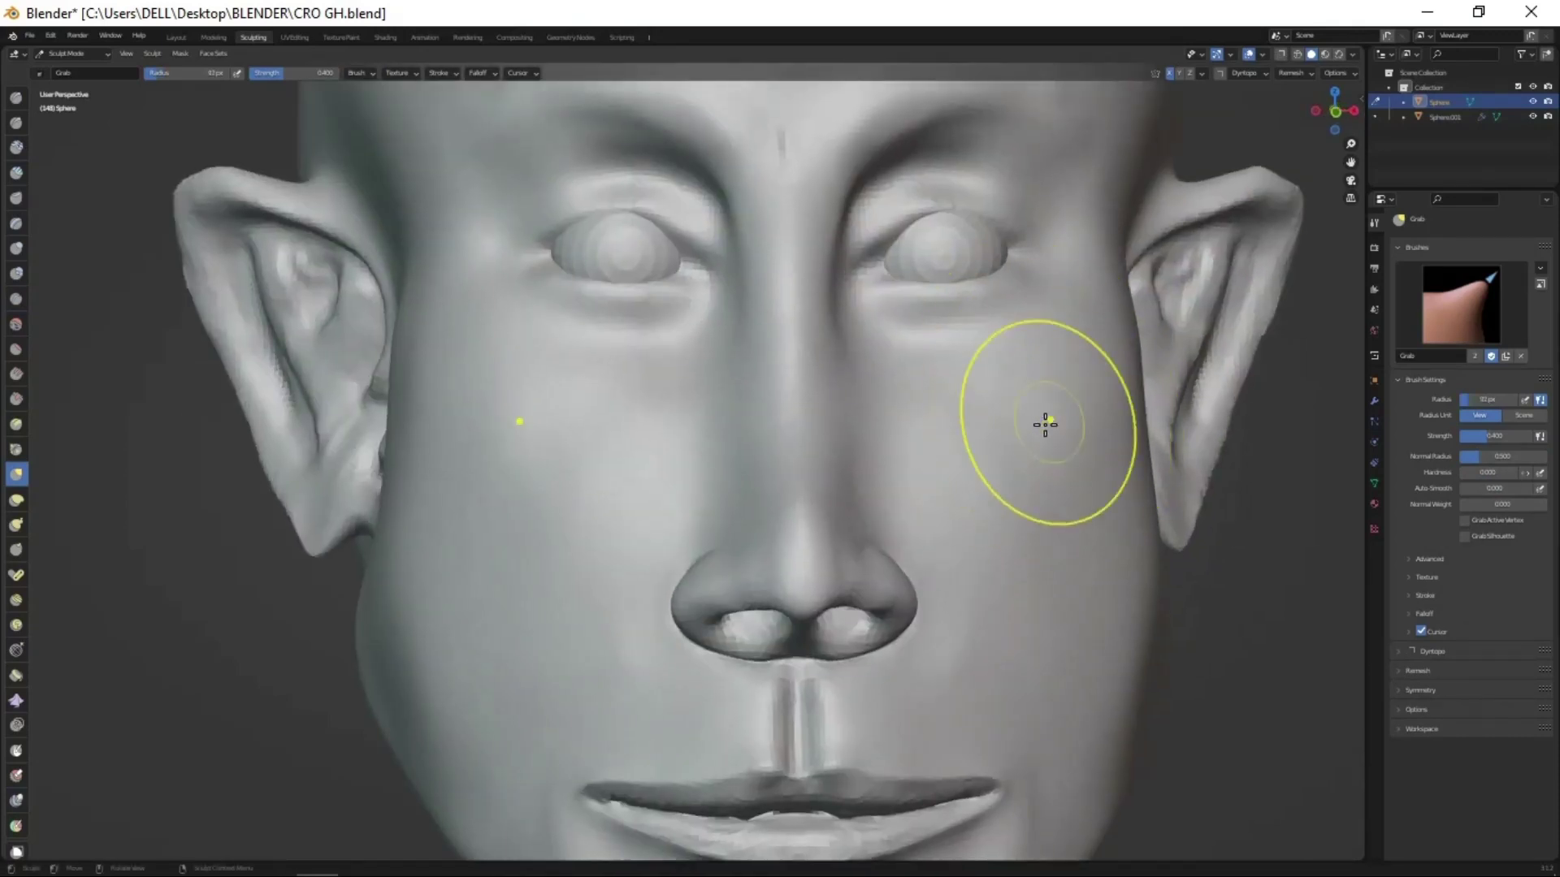
pyautogui.moveTo(1088, 425); pyautogui.dragTo(883, 262, button='middle')
pyautogui.press('x')
pyautogui.scroll(-3, 687, 263)
pyautogui.moveTo(686, 262); pyautogui.dragTo(859, 421, button='middle')
pyautogui.scroll(-2, 793, 540)
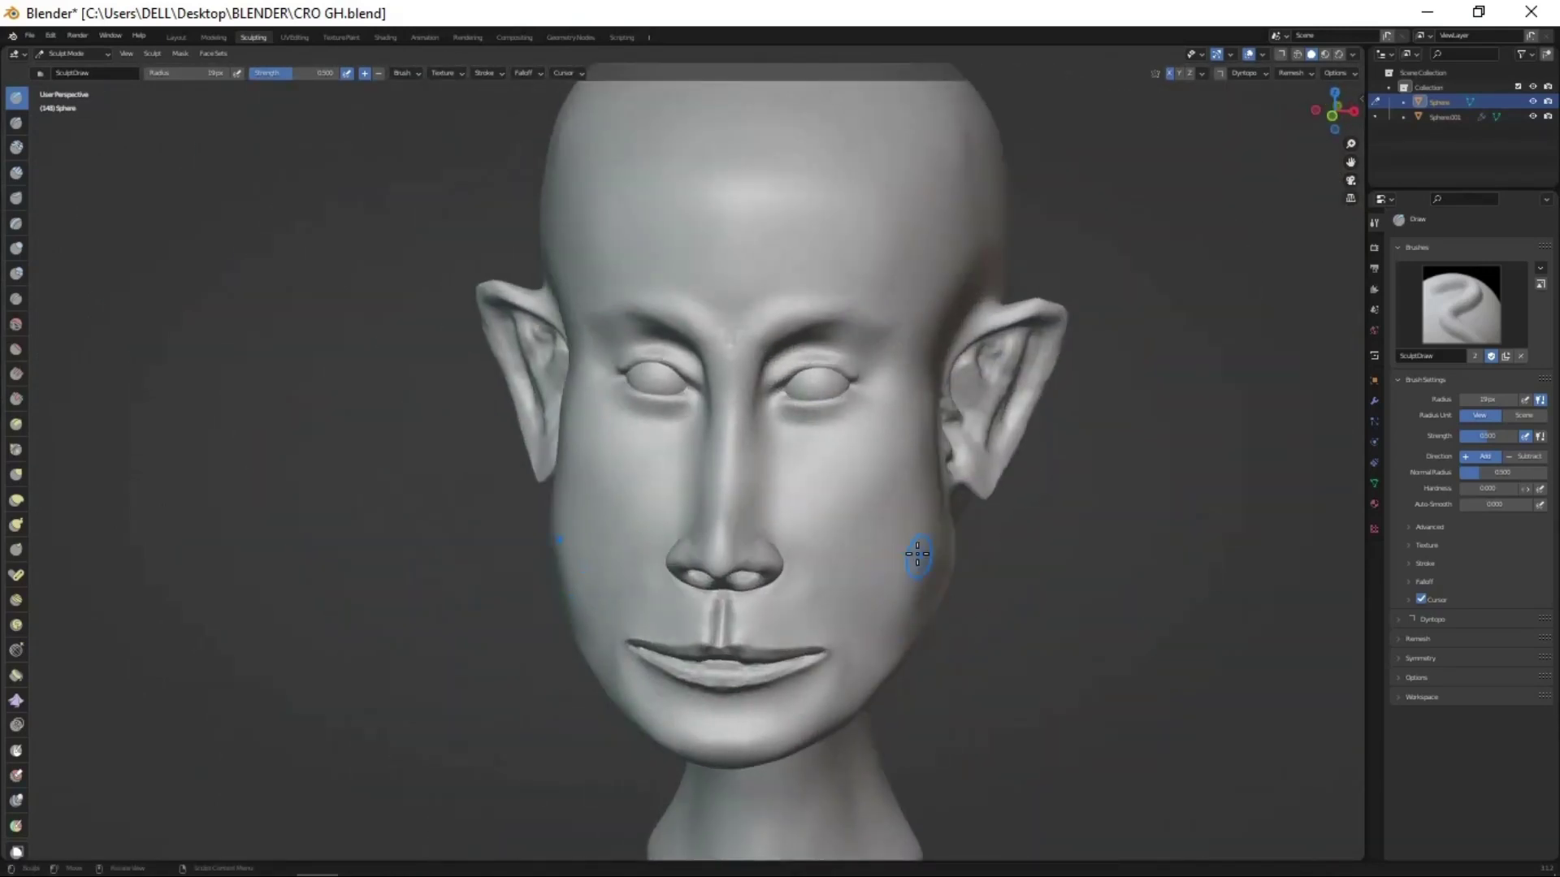